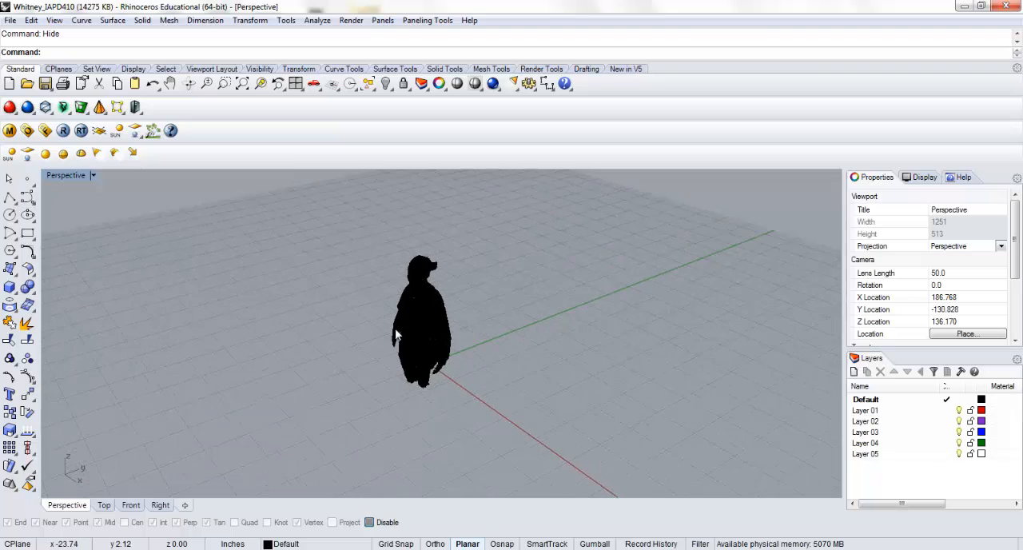
# Inspect the scanned body mesh in the perspective view, close up and from a distance, and preview it shaded
pyautogui.doubleClick(81, 175)
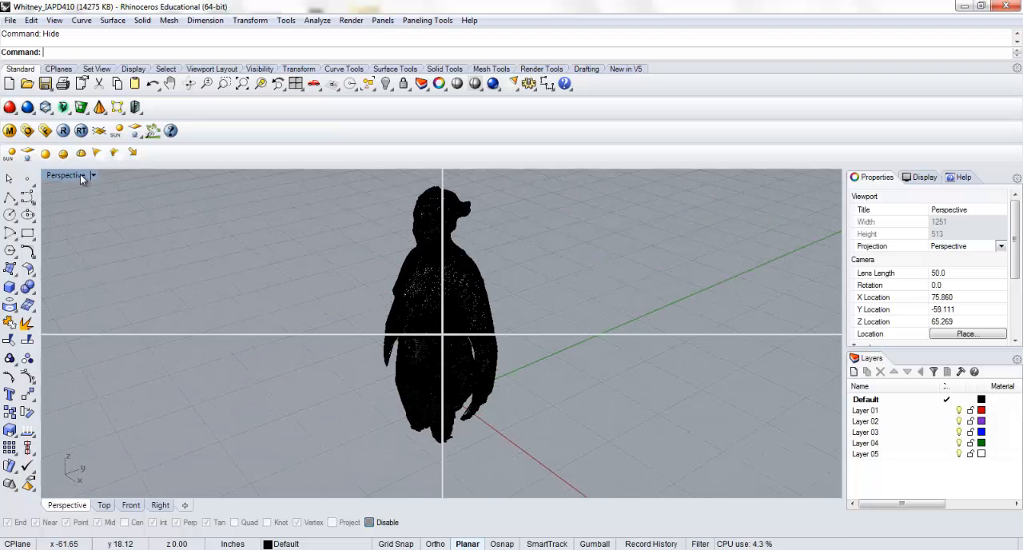
pyautogui.moveTo(545, 255); pyautogui.dragTo(512, 216, button='right')
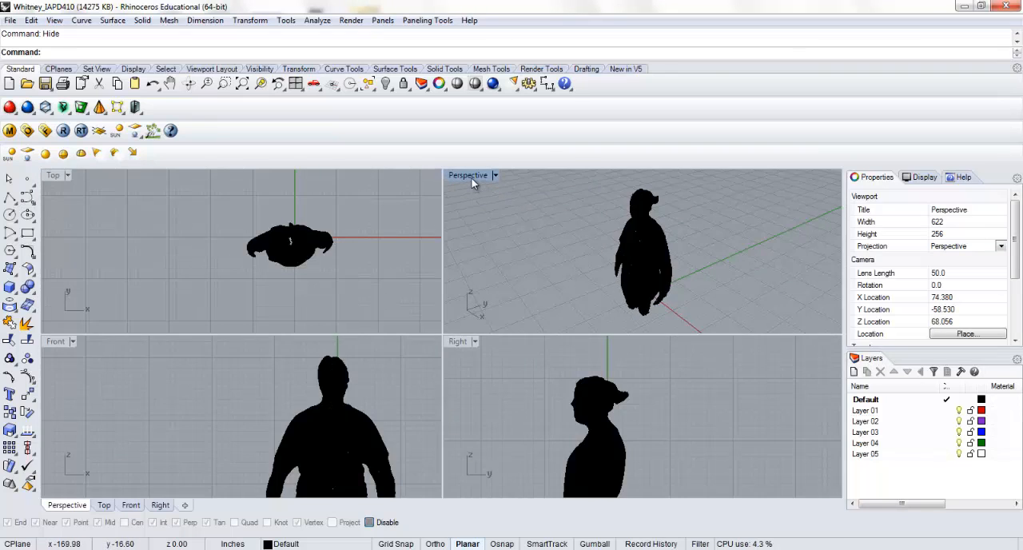
pyautogui.doubleClick(470, 175)
pyautogui.scroll(6, 418, 303)
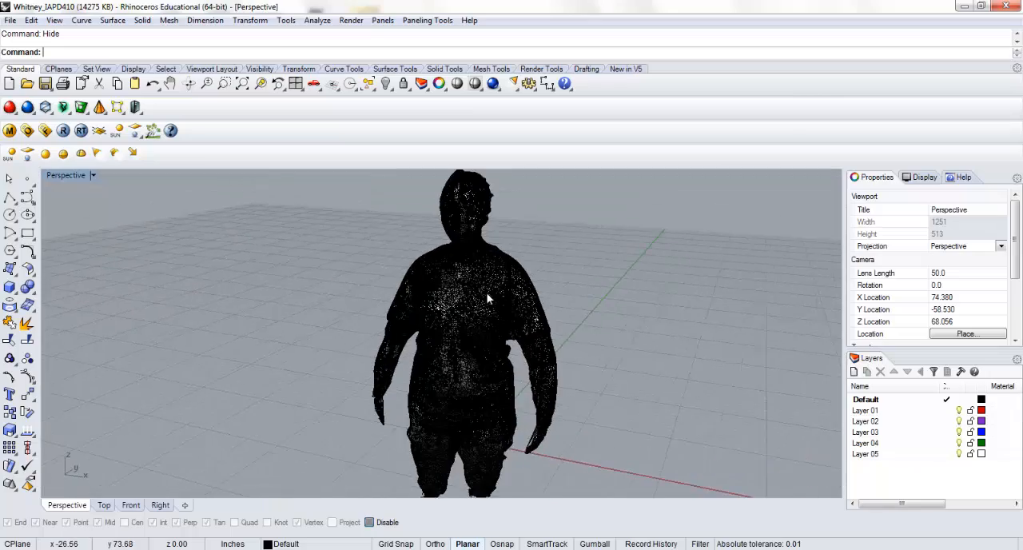
pyautogui.scroll(4, 495, 277)
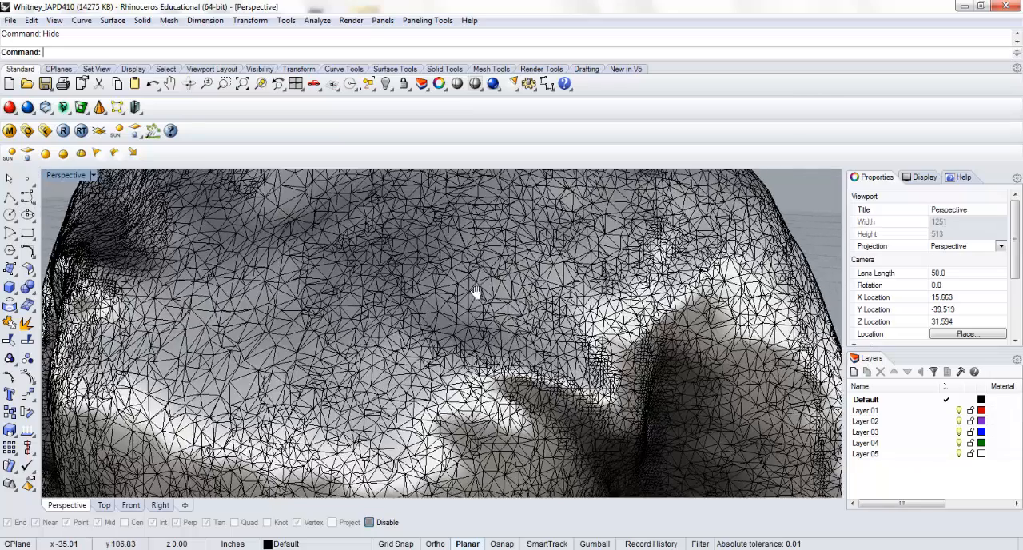
pyautogui.scroll(-3, 316, 246)
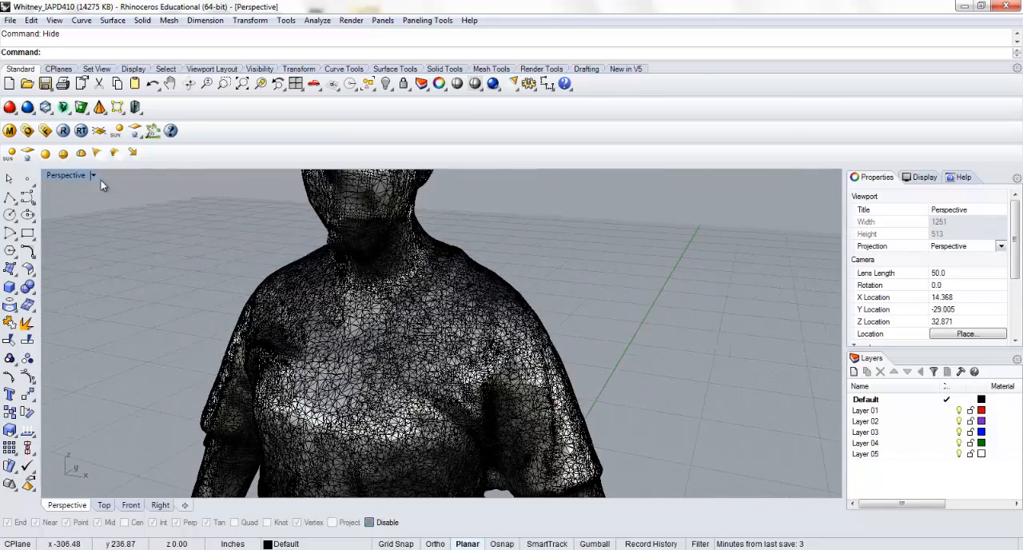
pyautogui.doubleClick(70, 175)
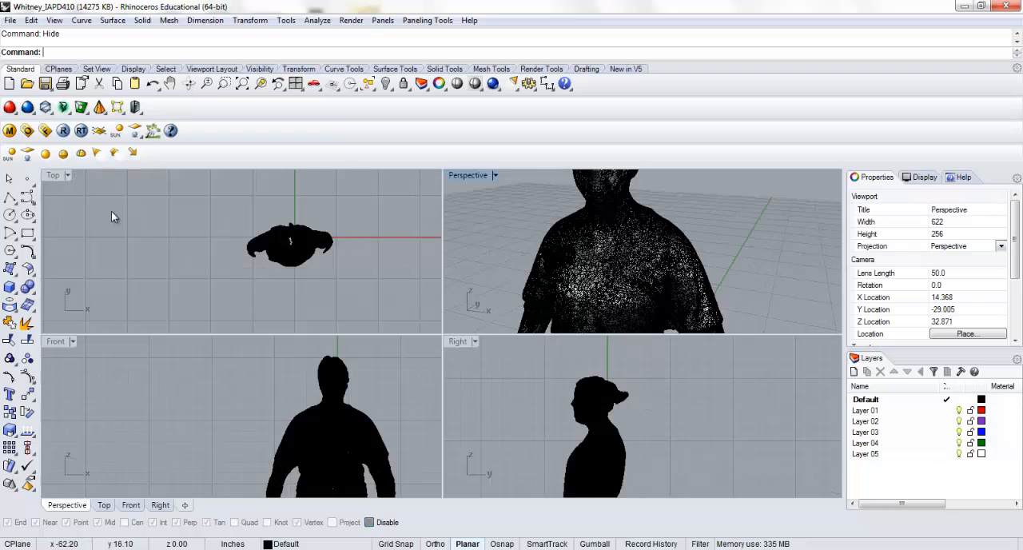
pyautogui.doubleClick(480, 176)
pyautogui.scroll(-3, 438, 298)
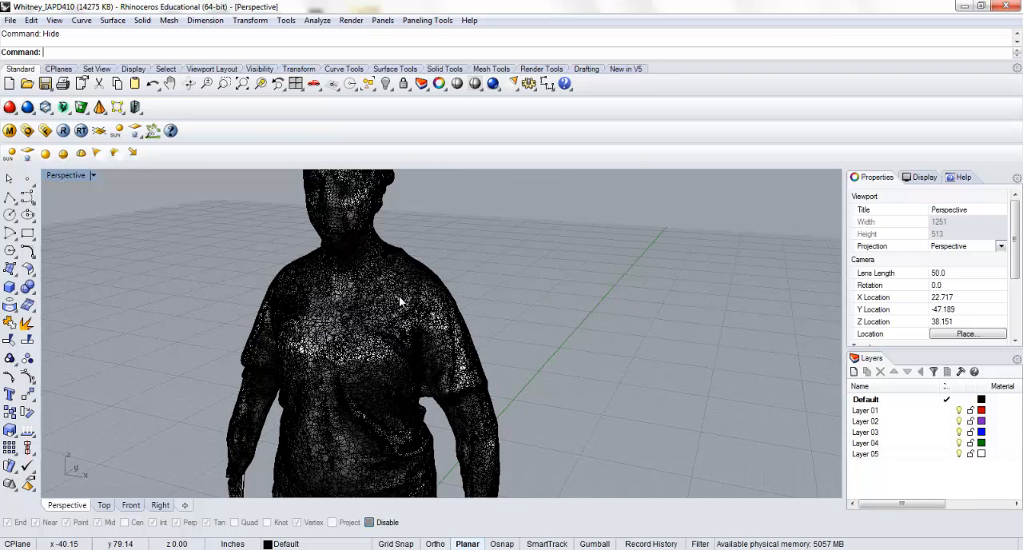
pyautogui.scroll(-5, 399, 295)
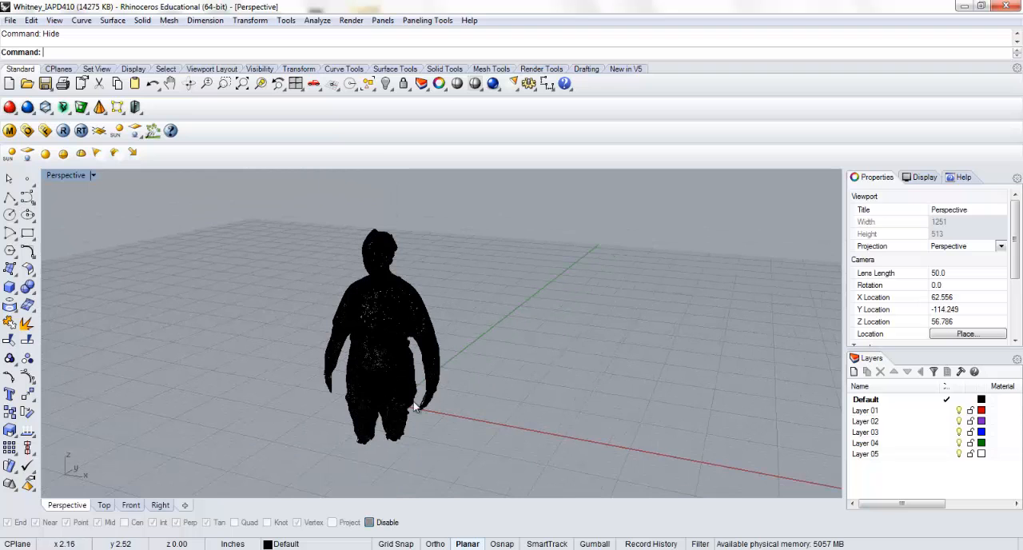
pyautogui.scroll(6, 414, 407)
pyautogui.scroll(-3, 493, 399)
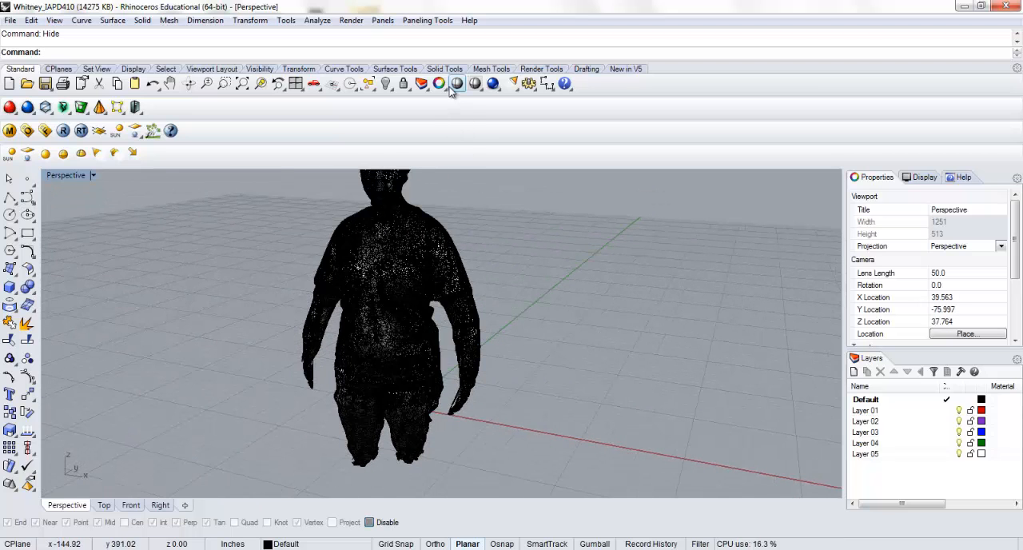
pyautogui.moveTo(317, 318)
pyautogui.mouseDown(button='right')
pyautogui.moveTo(420, 304)
pyautogui.moveTo(630, 306)
pyautogui.moveTo(408, 297)
pyautogui.moveTo(402, 310)
pyautogui.moveTo(428, 318)
pyautogui.moveTo(431, 343)
pyautogui.moveTo(523, 343)
pyautogui.moveTo(415, 304)
pyautogui.mouseUp(button='right')
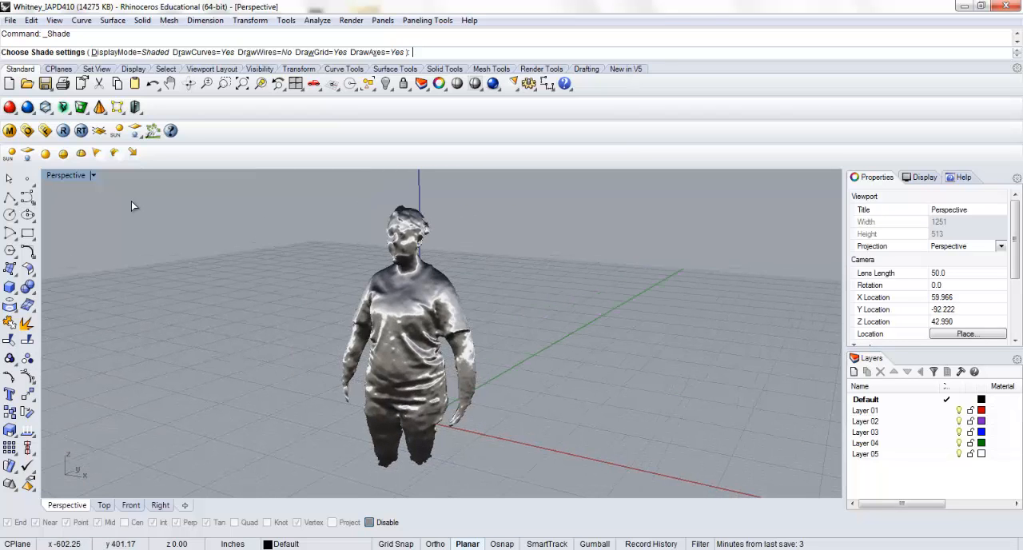
# Return to the four-view layout, end the shaded preview and frame more of the figure in the front and right views
pyautogui.doubleClick(66, 175)
pyautogui.click(224, 312)
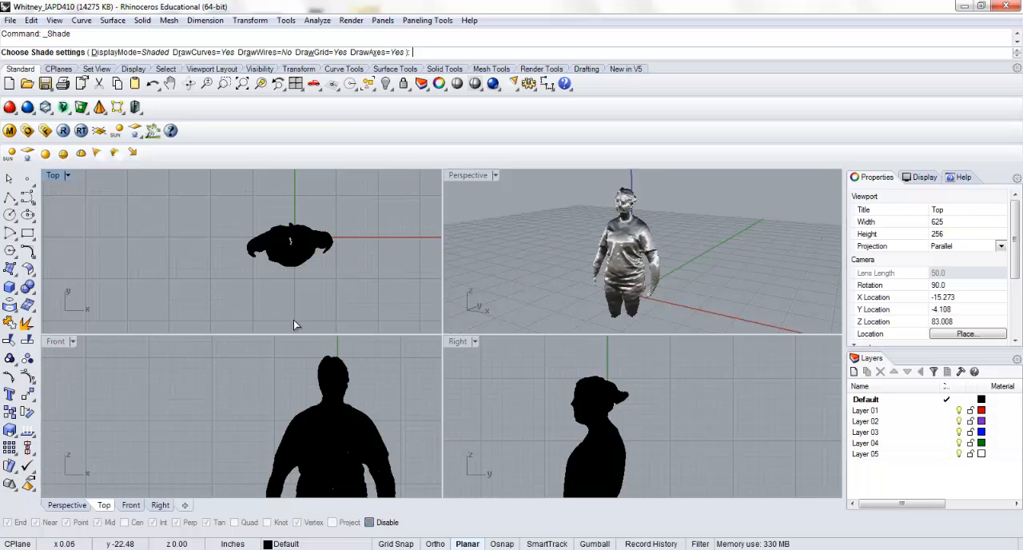
pyautogui.scroll(-7, 287, 375)
pyautogui.moveTo(288, 379); pyautogui.dragTo(270, 392, button='right')
pyautogui.scroll(-3, 257, 370)
pyautogui.moveTo(231, 360); pyautogui.dragTo(315, 421)
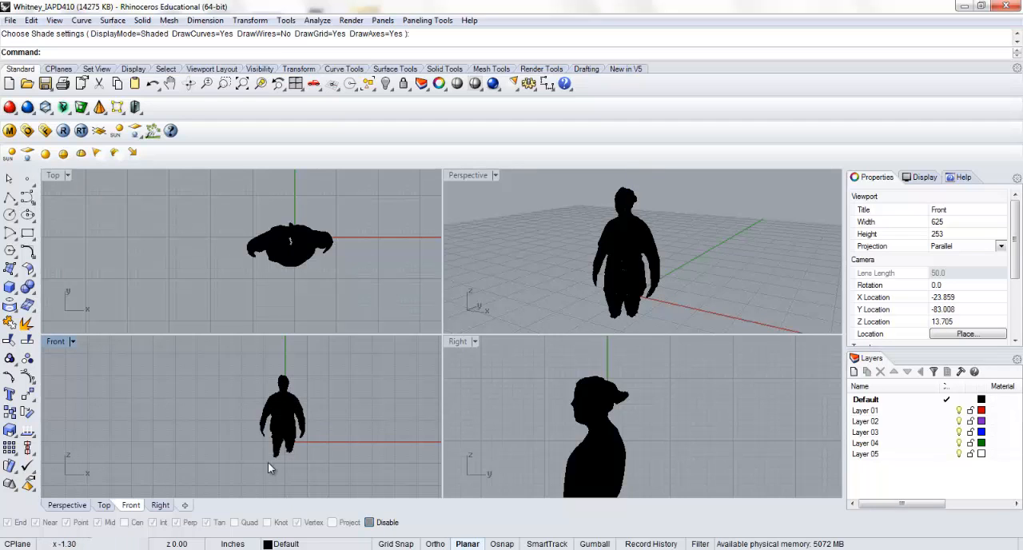
pyautogui.moveTo(264, 464); pyautogui.dragTo(306, 434)
pyautogui.click(541, 414)
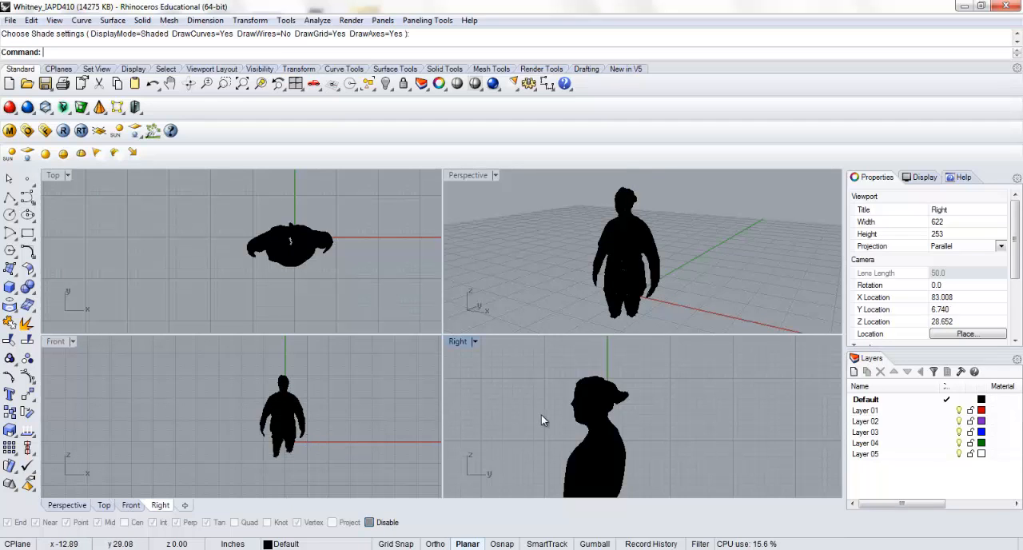
pyautogui.scroll(-2, 497, 397)
# Contour the body mesh at 1 inch spacing along a diagonal from below its right side to above its left in the front view
pyautogui.click(310, 259)
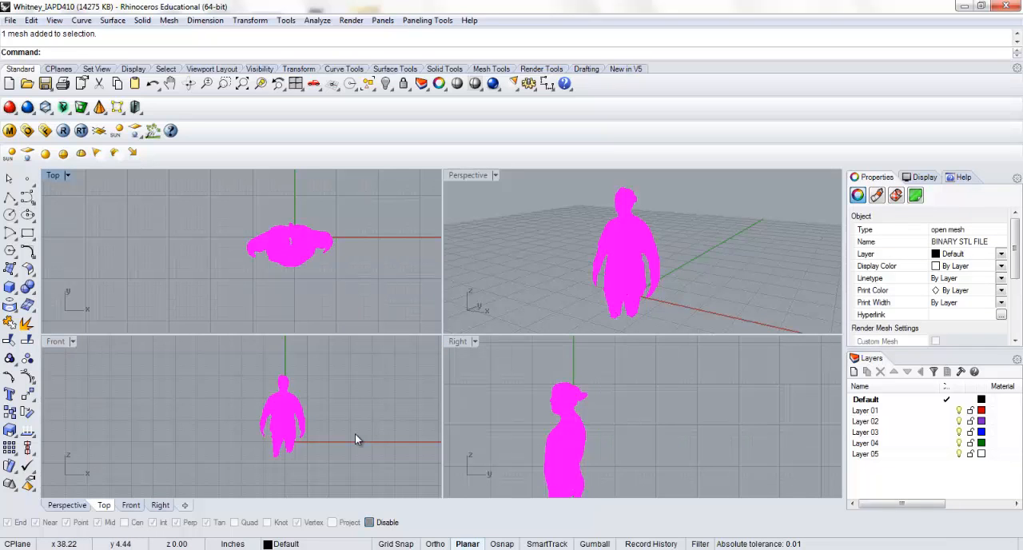
pyautogui.write('COntou')
pyautogui.press('Return')
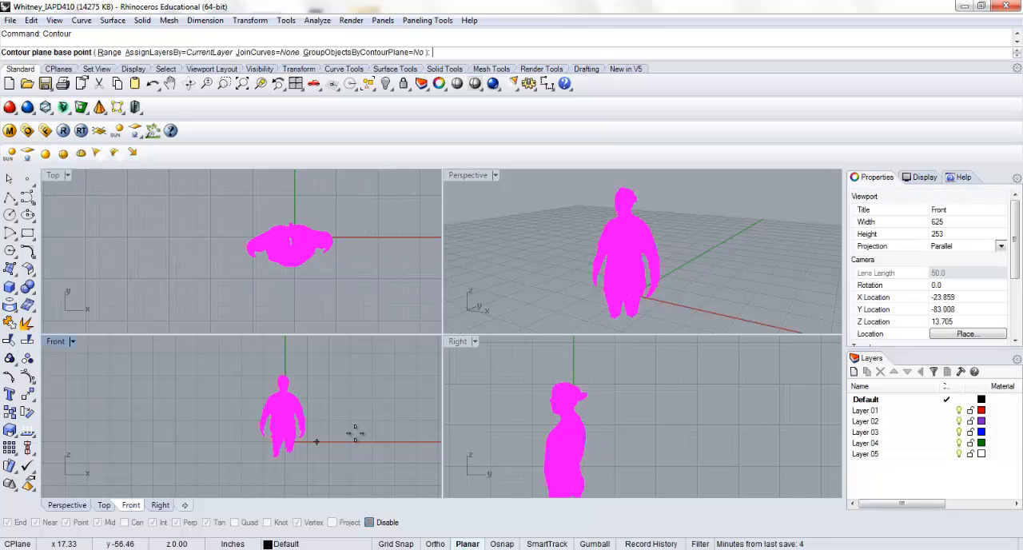
pyautogui.click(322, 460)
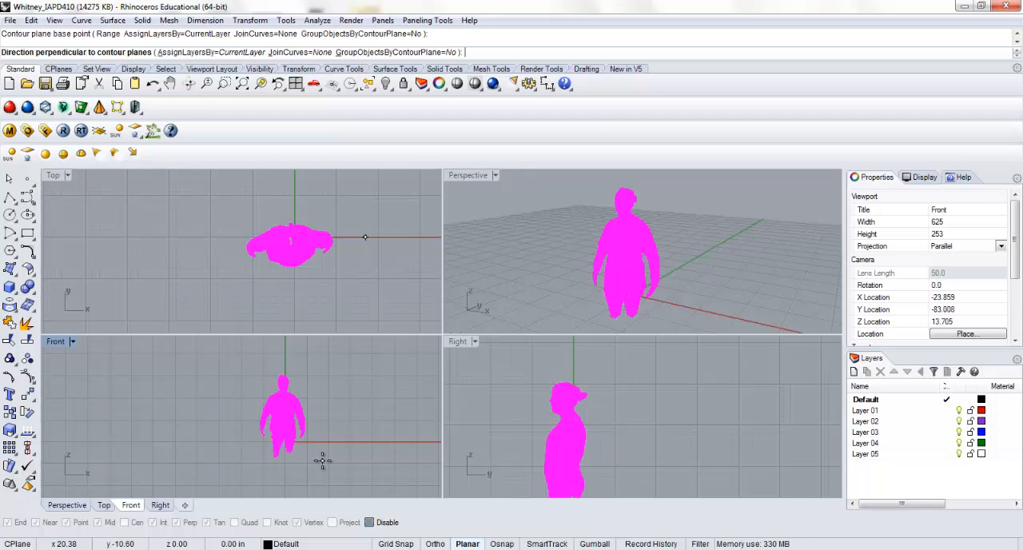
pyautogui.click(242, 371)
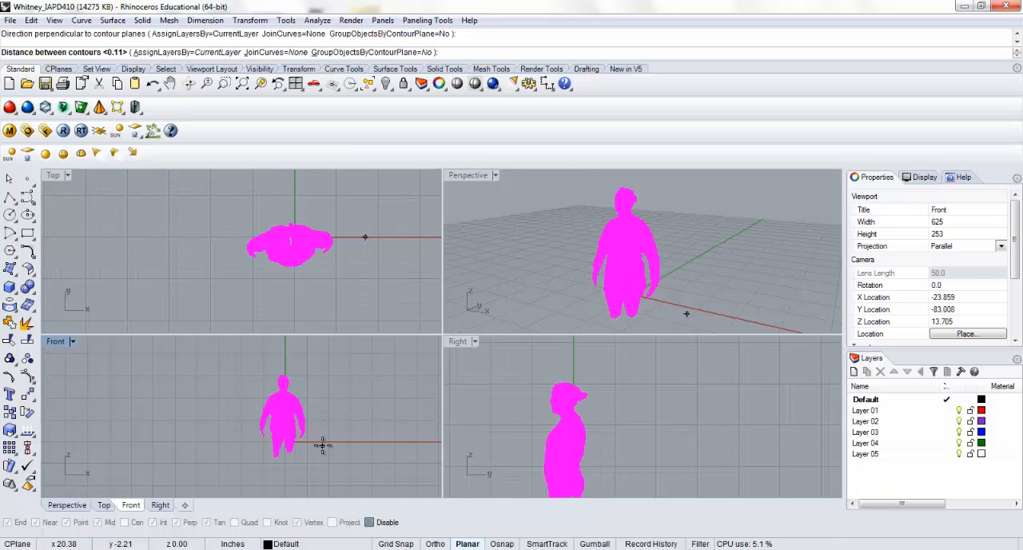
pyautogui.write('1')
pyautogui.press('Return')
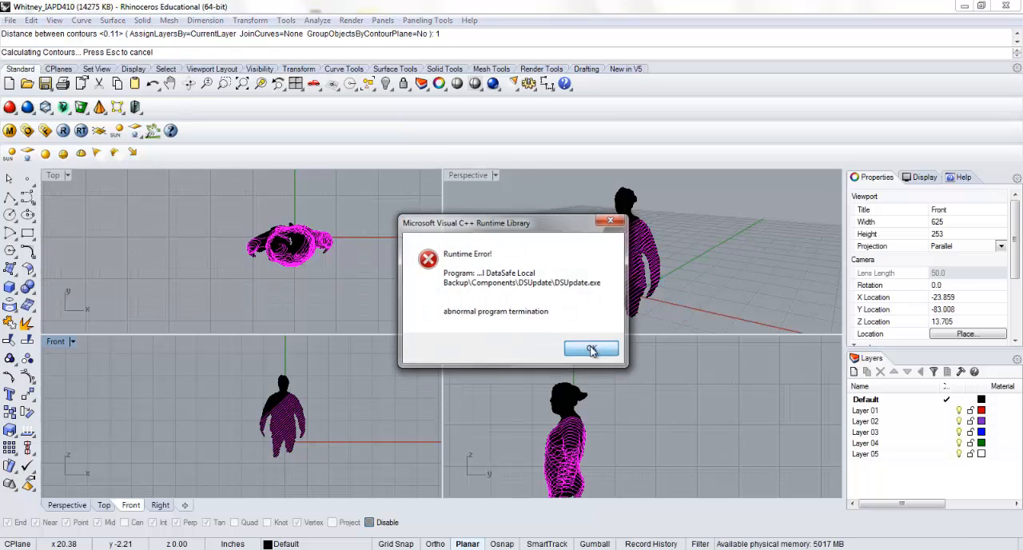
pyautogui.click(588, 349)
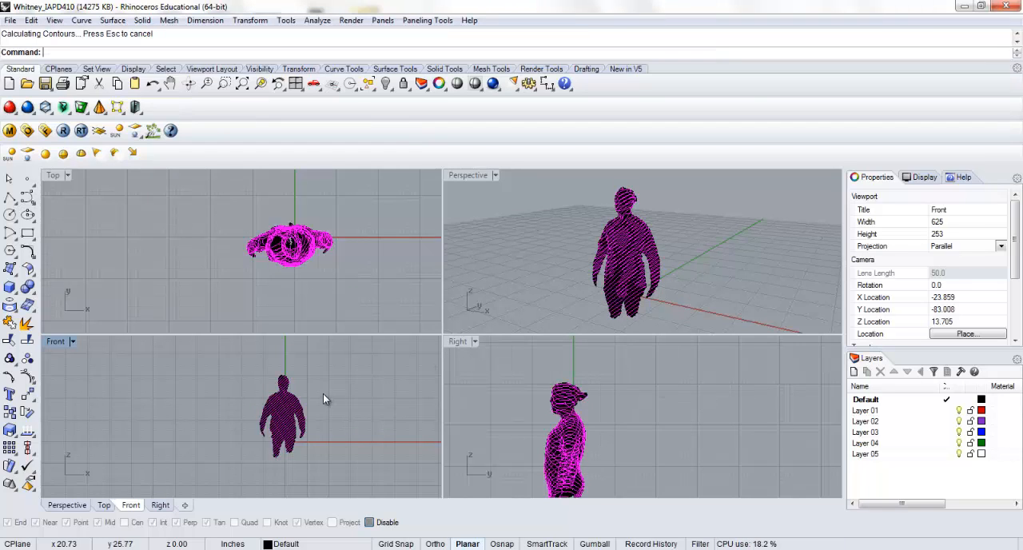
# Move the new contour curves 50 inches in the negative X direction, clear of the mesh, and deselect them
pyautogui.click(27, 393)
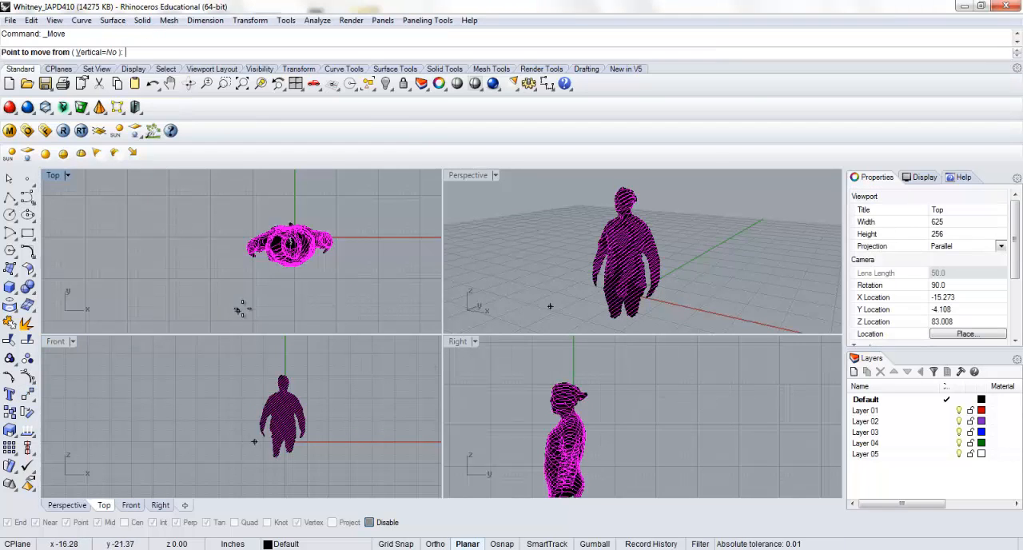
pyautogui.click(244, 305)
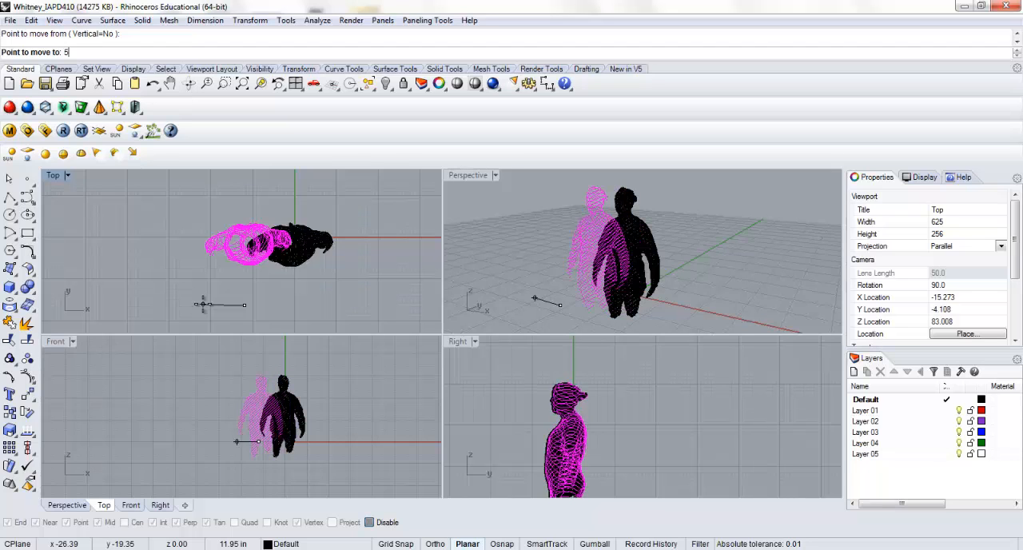
pyautogui.write('50')
pyautogui.press('Return')
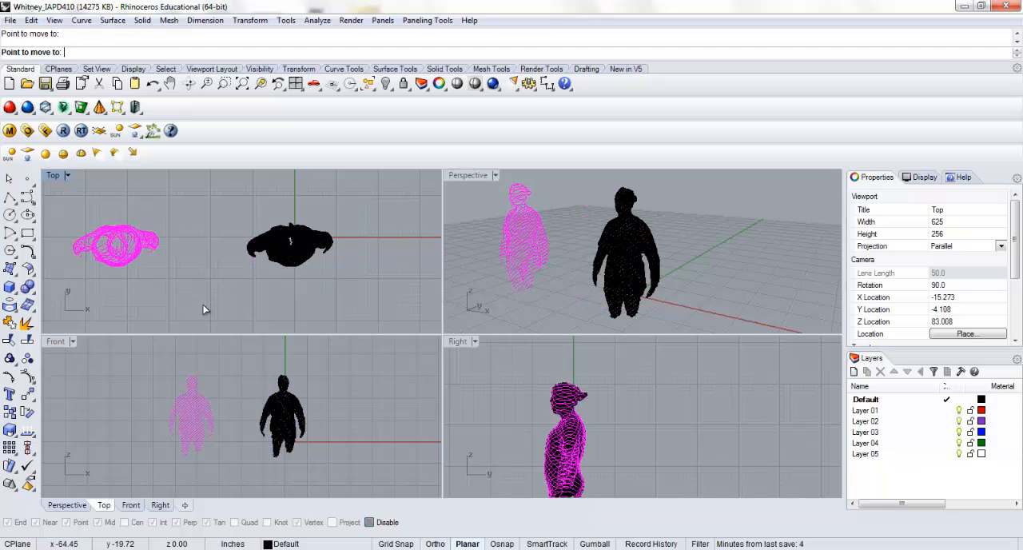
pyautogui.click(204, 304)
pyautogui.click(264, 301)
# Examine the separated contour curves beside the body mesh in the perspective view
pyautogui.click(288, 248)
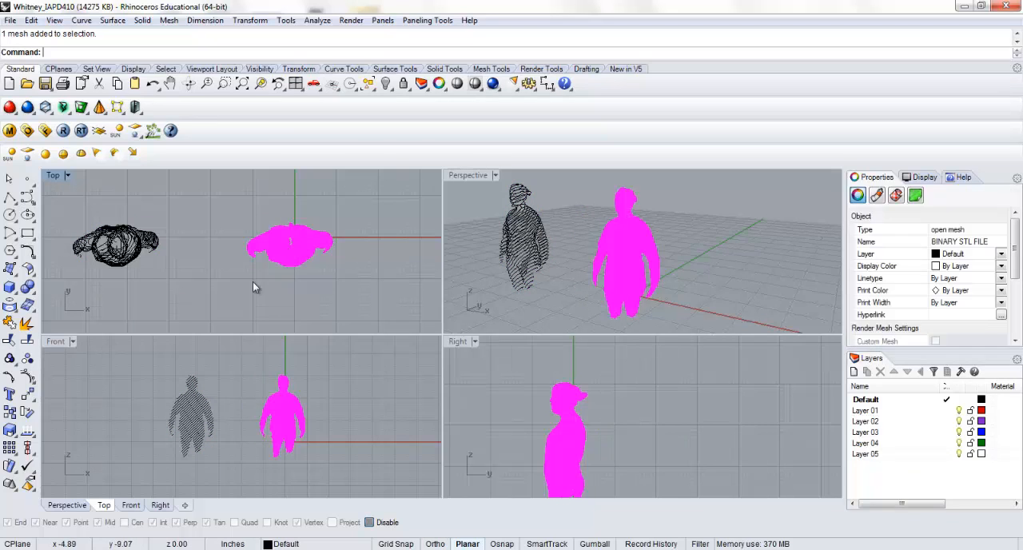
pyautogui.click(471, 212)
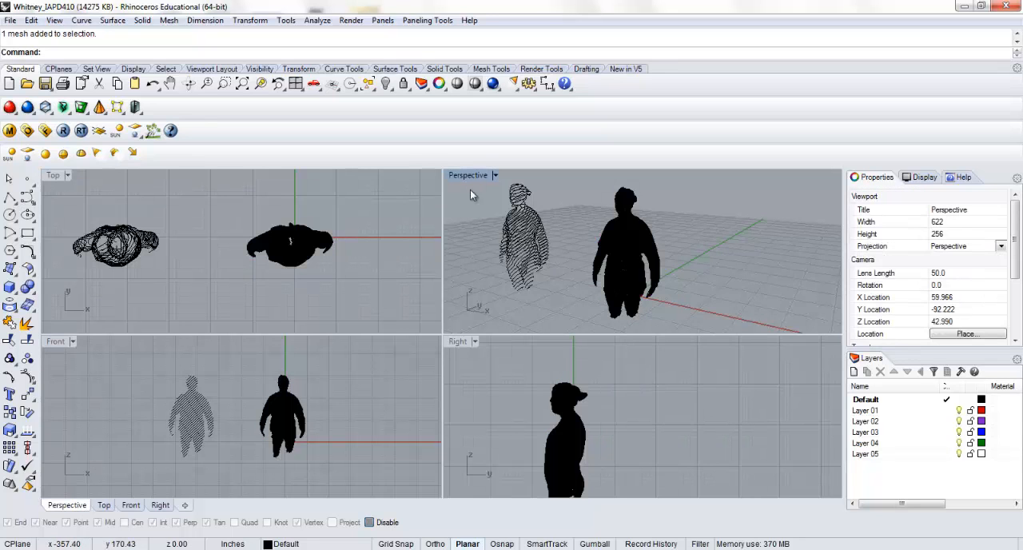
pyautogui.moveTo(496, 227); pyautogui.dragTo(489, 250, button='right')
pyautogui.scroll(-3, 524, 236)
pyautogui.scroll(10, 531, 242)
pyautogui.scroll(-5, 544, 246)
pyautogui.scroll(-5, 489, 251)
# Contour the body mesh again at 0.5 inch spacing along the opposite diagonal, from lower left to upper right in the front view
pyautogui.click(286, 410)
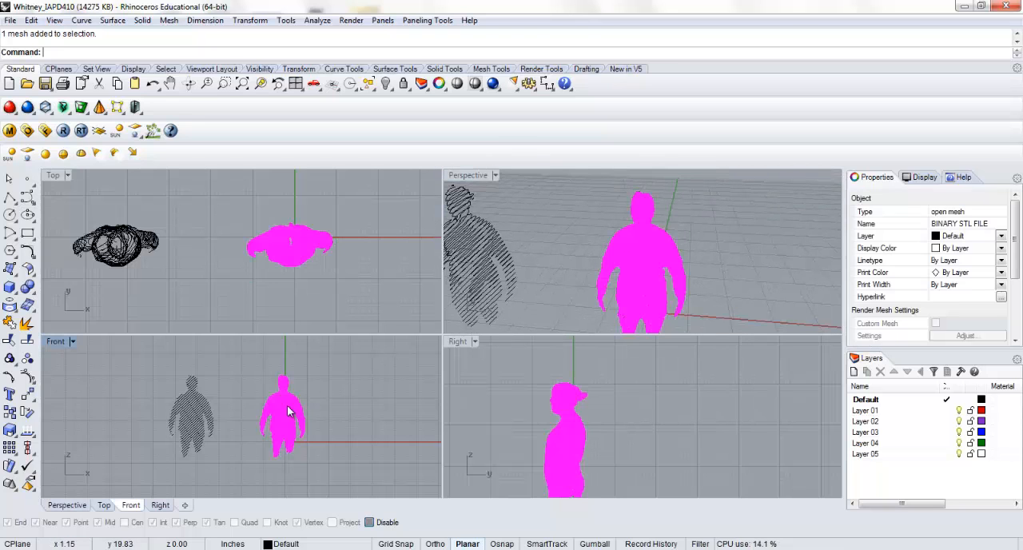
pyautogui.write('Contour')
pyautogui.press('Return')
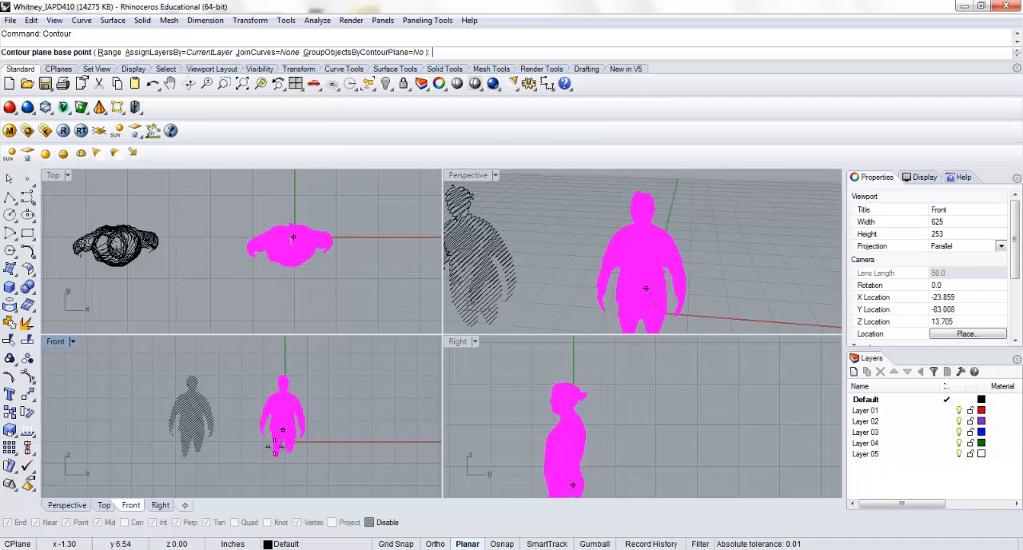
pyautogui.click(242, 458)
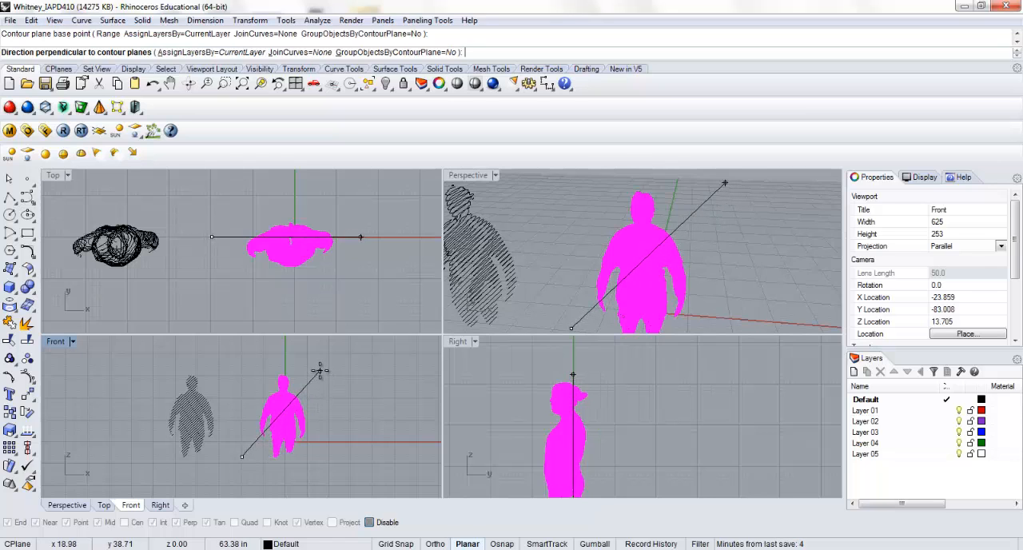
pyautogui.click(319, 370)
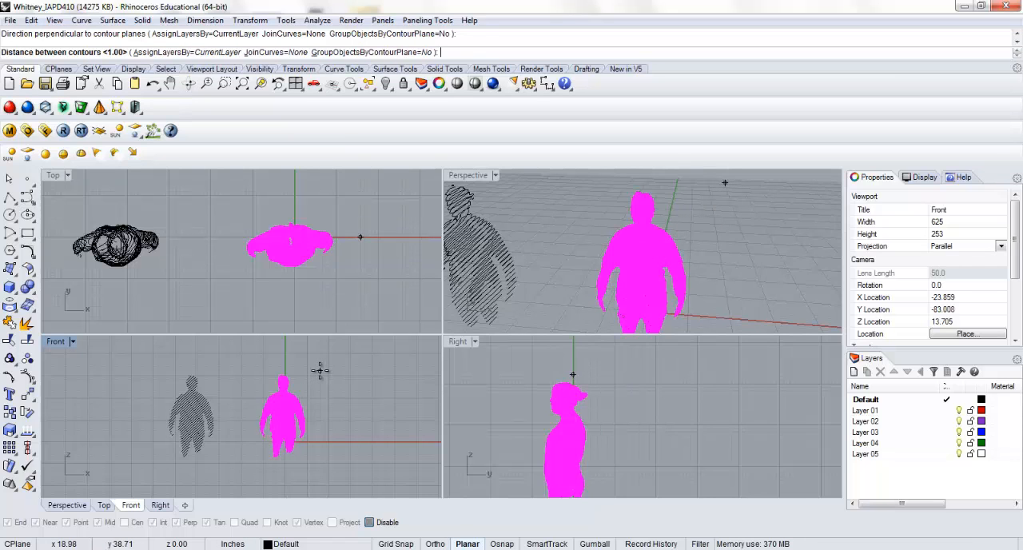
pyautogui.write('.5')
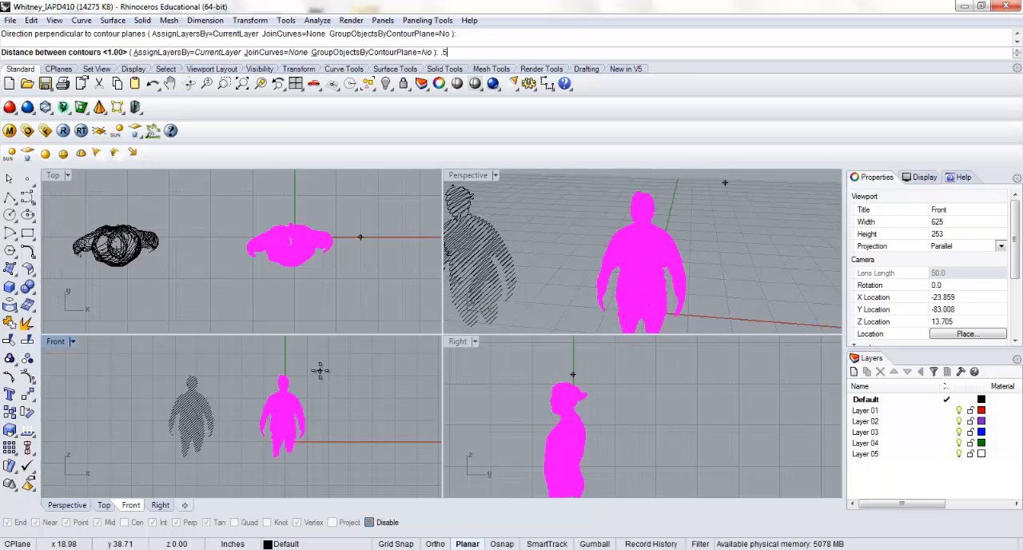
pyautogui.press('Return')
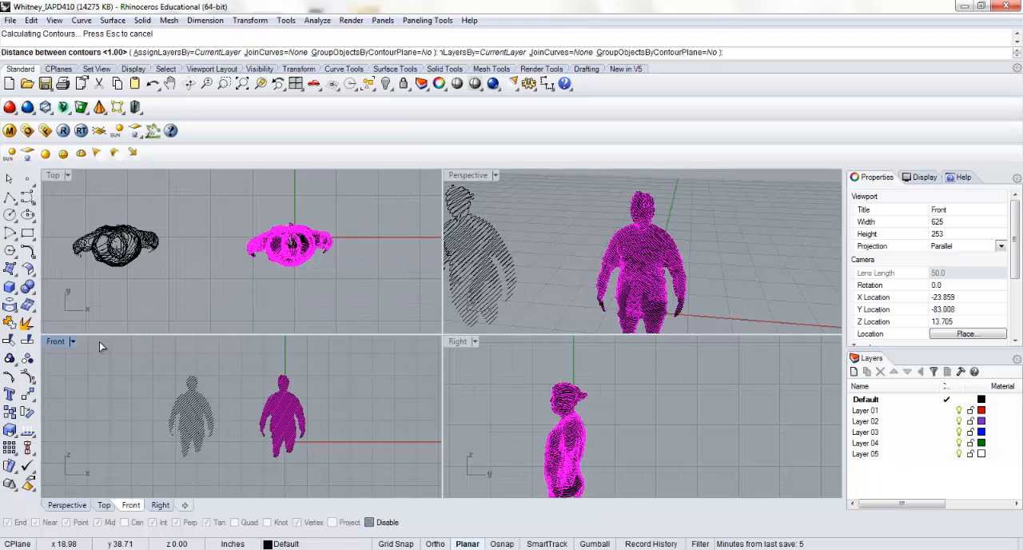
# Move the second contour set 50 inches in the negative X direction onto the first set and inspect the crossing curves in an enlarged perspective
pyautogui.click(27, 397)
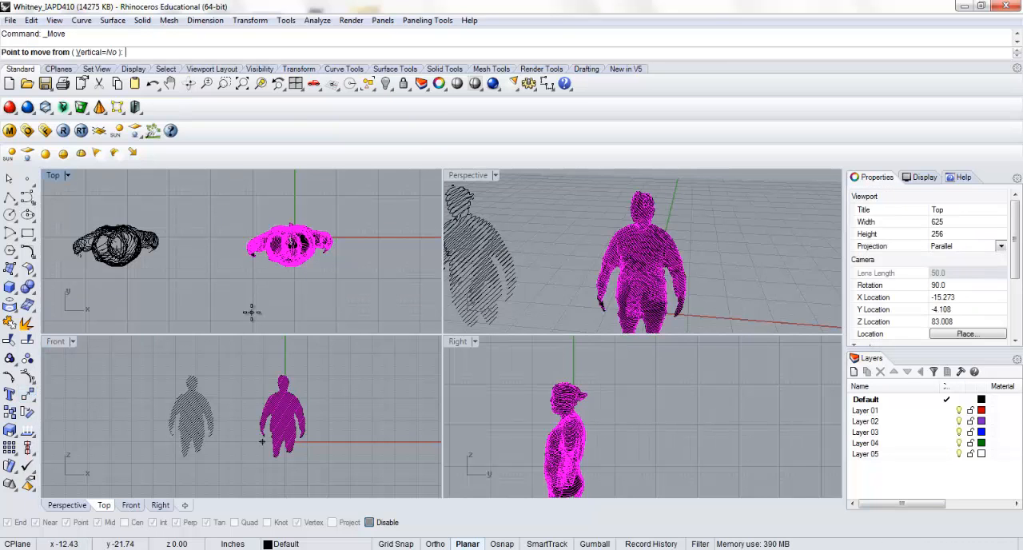
pyautogui.click(252, 311)
pyautogui.press('Return')
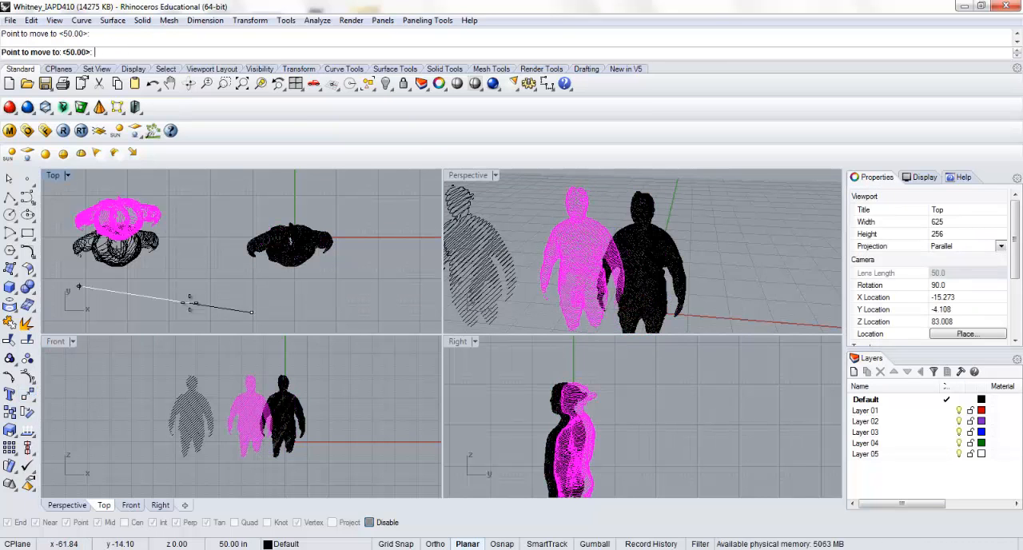
pyautogui.click(167, 313)
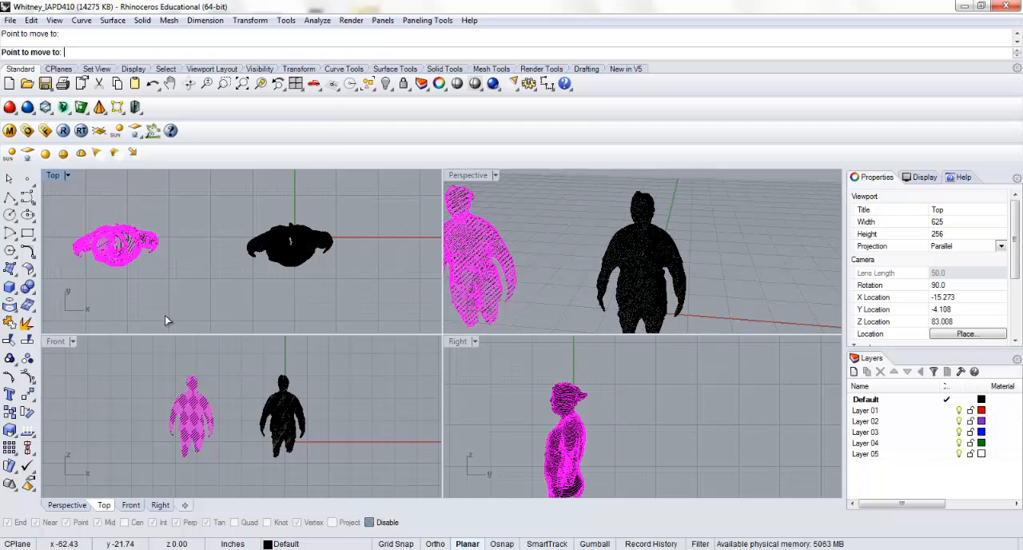
pyautogui.click(526, 222)
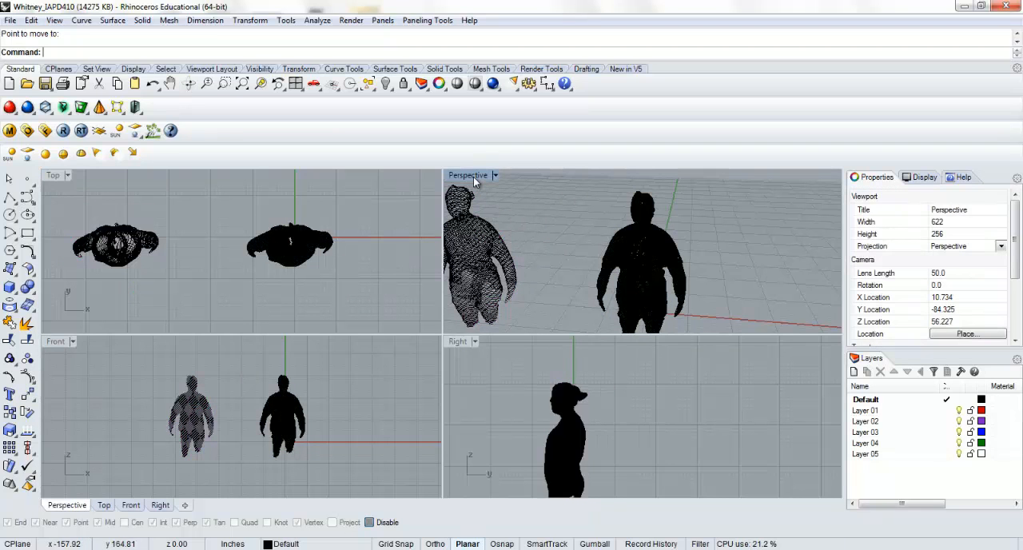
pyautogui.doubleClick(473, 178)
pyautogui.keyDown('shift'); pyautogui.moveTo(235, 277); pyautogui.dragTo(440, 275, button='right'); pyautogui.keyUp('shift')
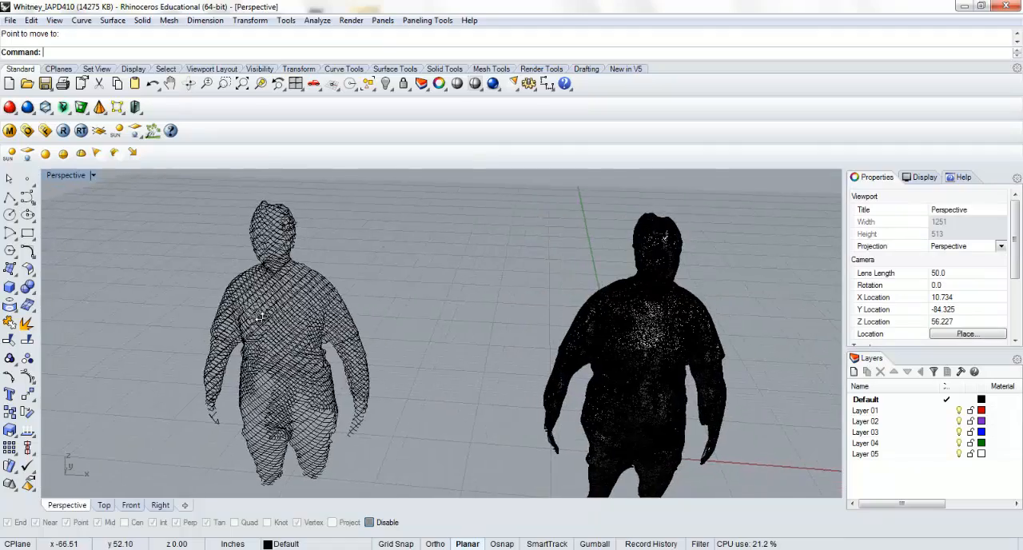
# Select all the crossing diagonal contour curves beside the body mesh and create points at their intersections
pyautogui.moveTo(344, 276)
pyautogui.mouseDown(button='right')
pyautogui.moveTo(263, 308)
pyautogui.moveTo(334, 285)
pyautogui.mouseUp(button='right')
pyautogui.scroll(3, 295, 269)
pyautogui.scroll(4, 296, 270)
pyautogui.scroll(-3, 334, 286)
pyautogui.scroll(-5, 333, 286)
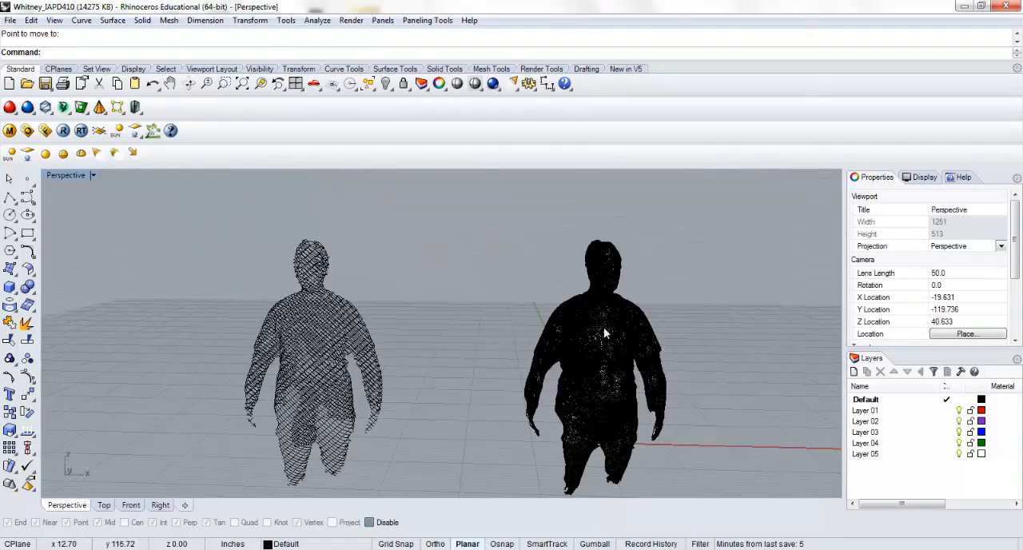
pyautogui.click(603, 327)
pyautogui.moveTo(420, 233); pyautogui.dragTo(235, 415)
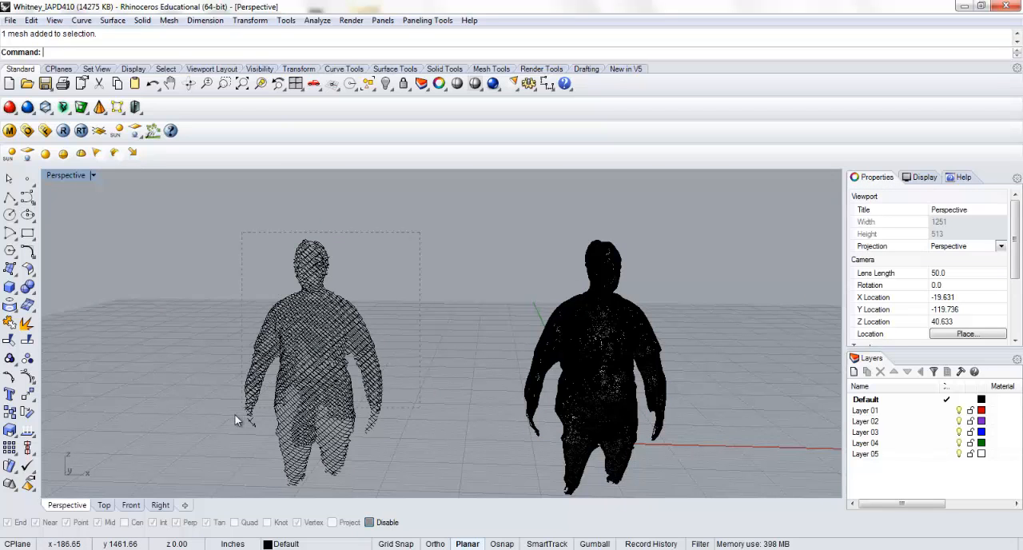
pyautogui.moveTo(195, 476); pyautogui.dragTo(194, 490)
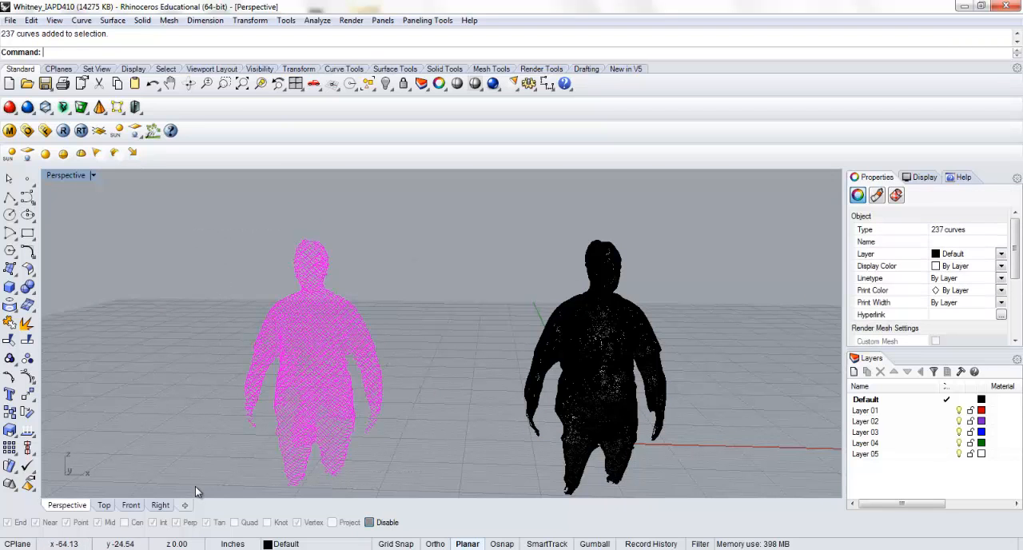
pyautogui.press('Return')
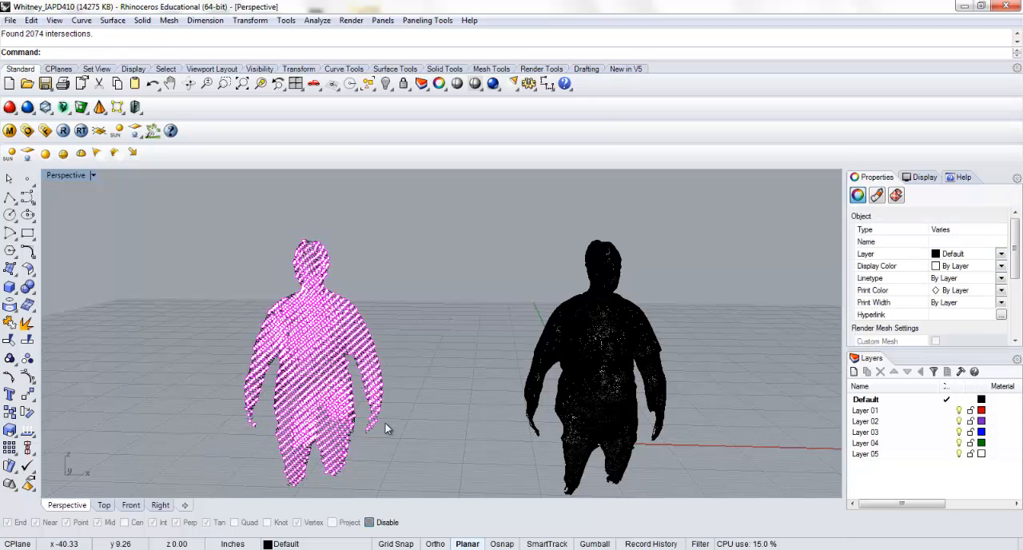
# Move the intersection points 50 inches in the negative X direction, clear of the contour curves, and deselect them
pyautogui.scroll(-3, 402, 411)
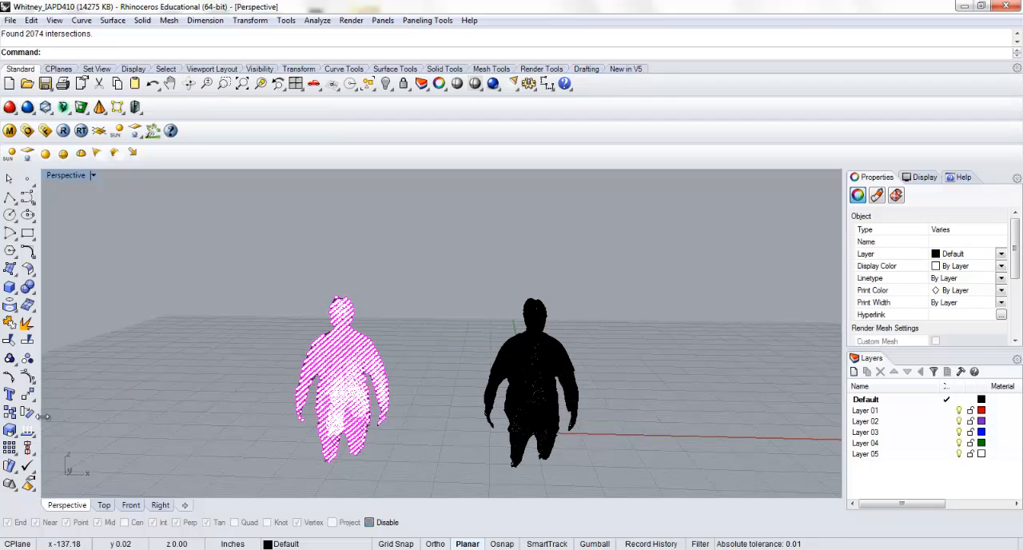
pyautogui.click(27, 395)
pyautogui.click(311, 466)
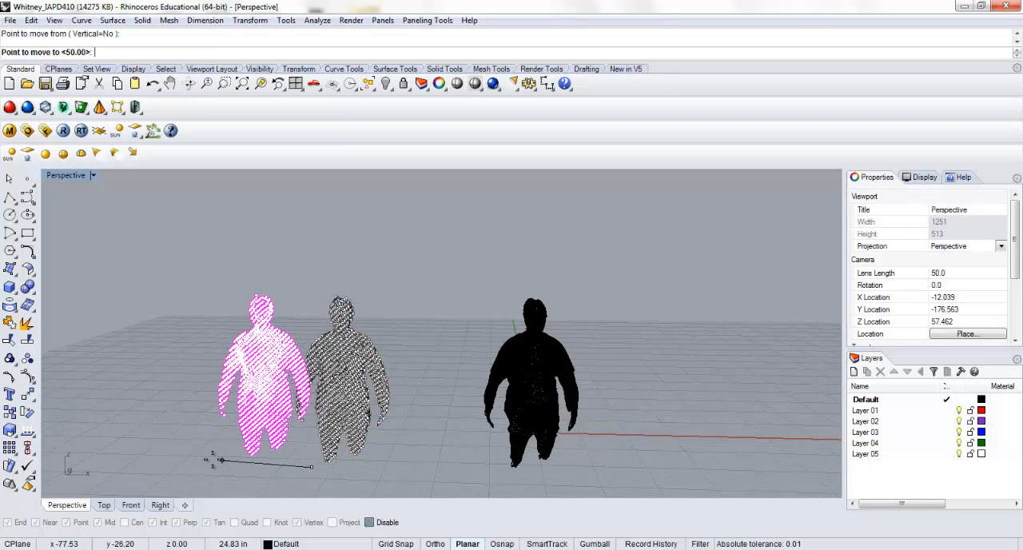
pyautogui.moveTo(163, 455); pyautogui.dragTo(154, 454, button='right')
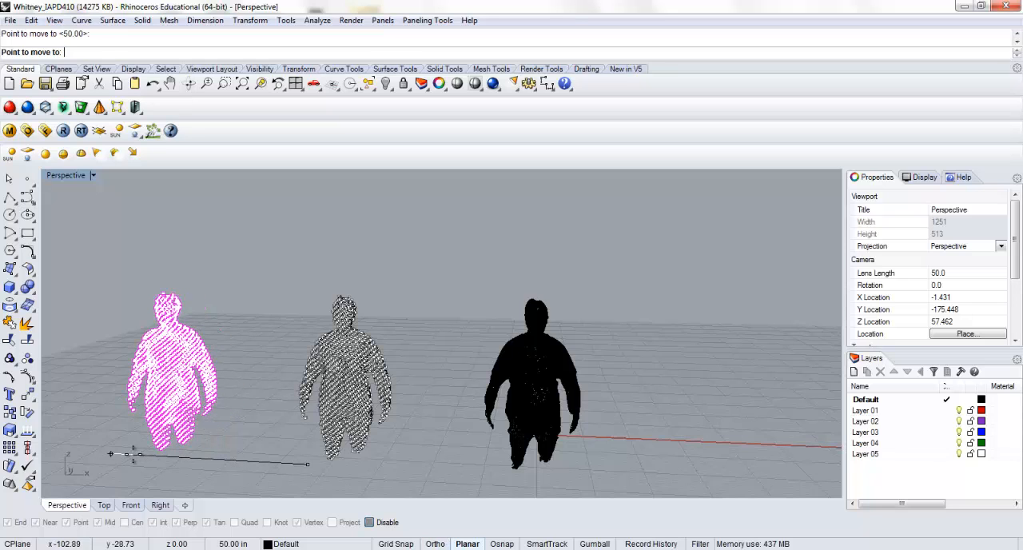
pyautogui.click(106, 456)
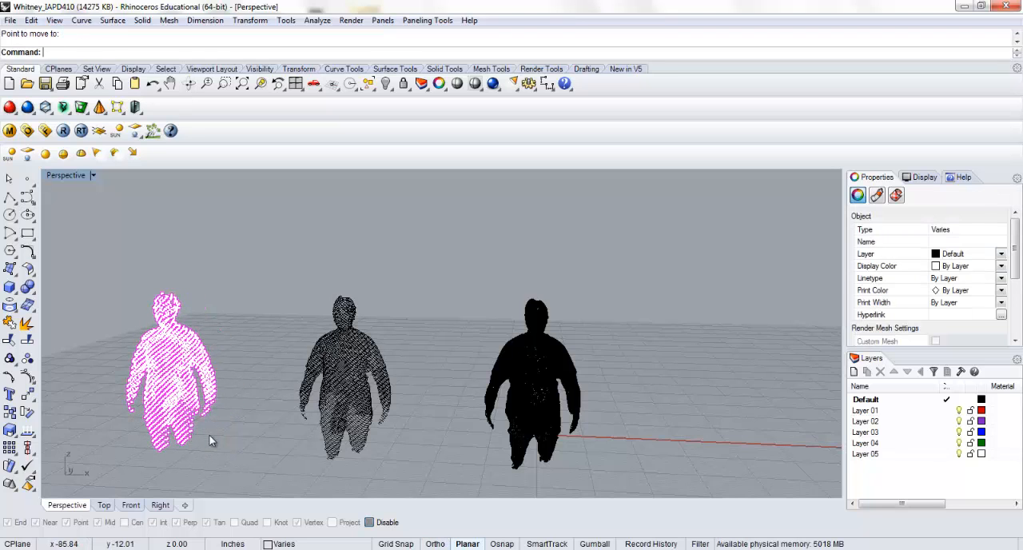
pyautogui.click(296, 334)
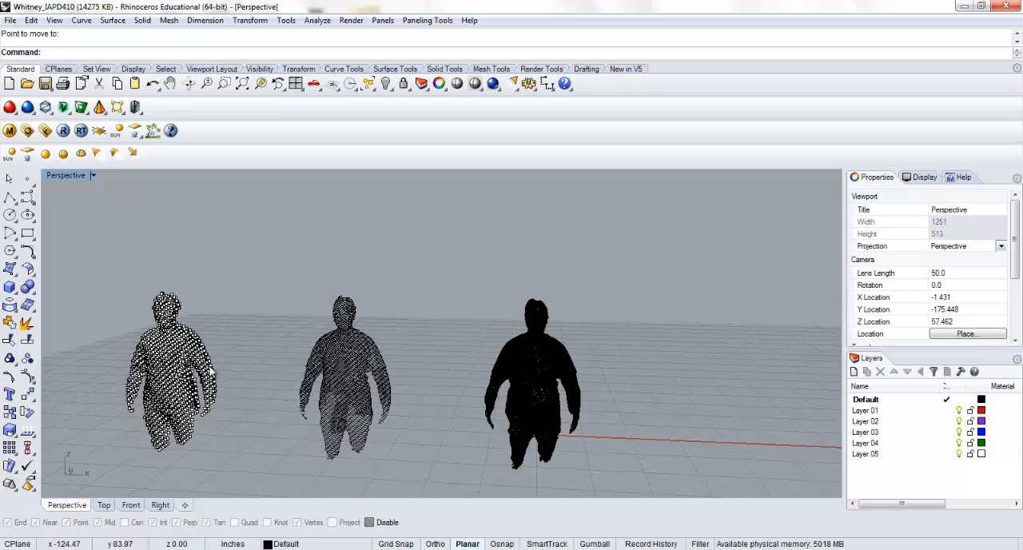
# Examine the separated intersection points from several angles and close up on the torso in the perspective view
pyautogui.scroll(4, 210, 373)
pyautogui.doubleClick(64, 174)
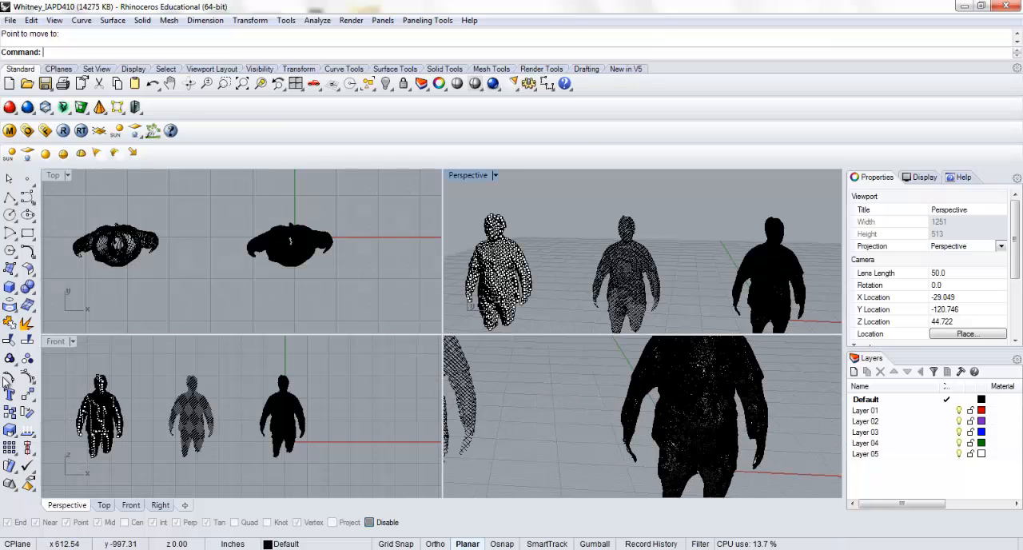
pyautogui.doubleClick(465, 176)
pyautogui.scroll(8, 260, 329)
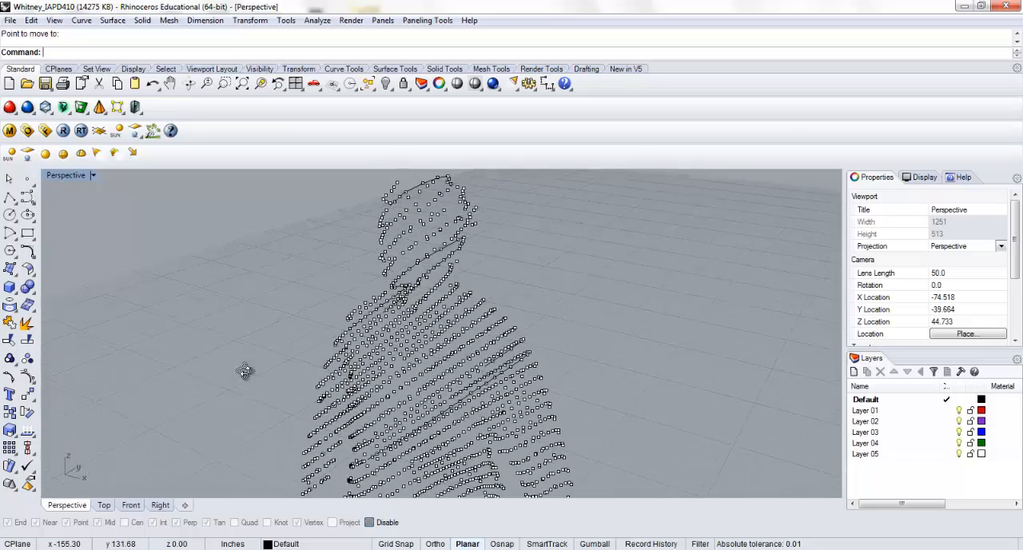
pyautogui.scroll(7, 349, 351)
pyautogui.moveTo(417, 329); pyautogui.dragTo(315, 330, button='right')
pyautogui.scroll(-6, 315, 331)
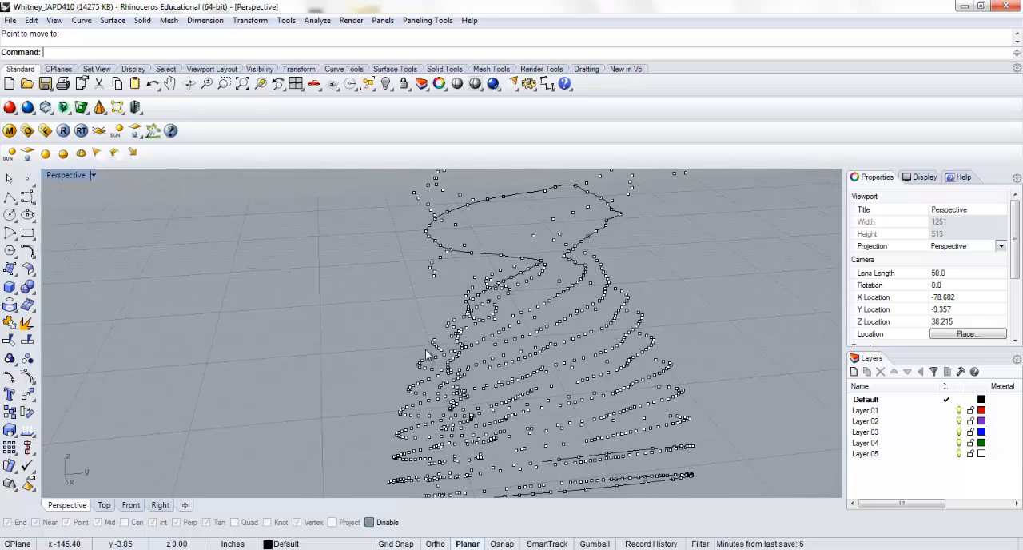
pyautogui.moveTo(426, 352); pyautogui.dragTo(385, 351, button='right')
pyautogui.scroll(2, 411, 351)
pyautogui.moveTo(442, 369); pyautogui.dragTo(441, 311, button='right')
pyautogui.scroll(8, 466, 357)
pyautogui.moveTo(492, 357); pyautogui.dragTo(381, 304, button='right')
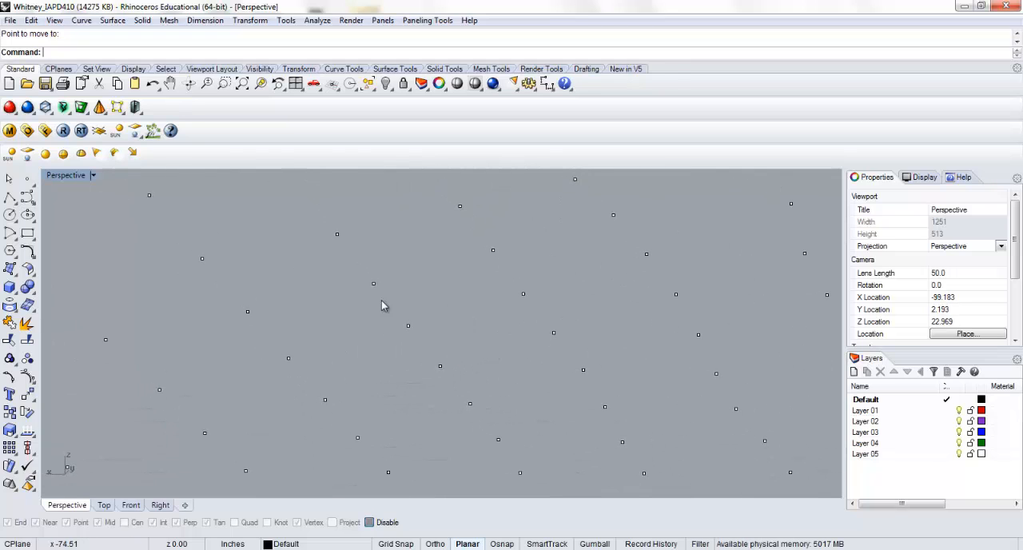
# Re-enable object snaps and build a four-corner surface between torso intersection points, spanning two point intervals along its long diagonal sides
pyautogui.click(9, 269)
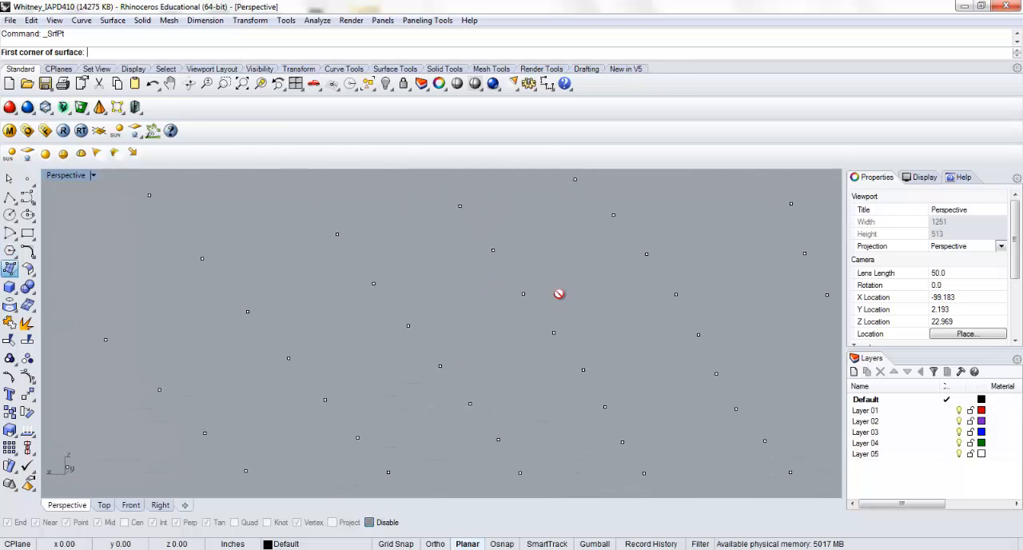
pyautogui.click(368, 523)
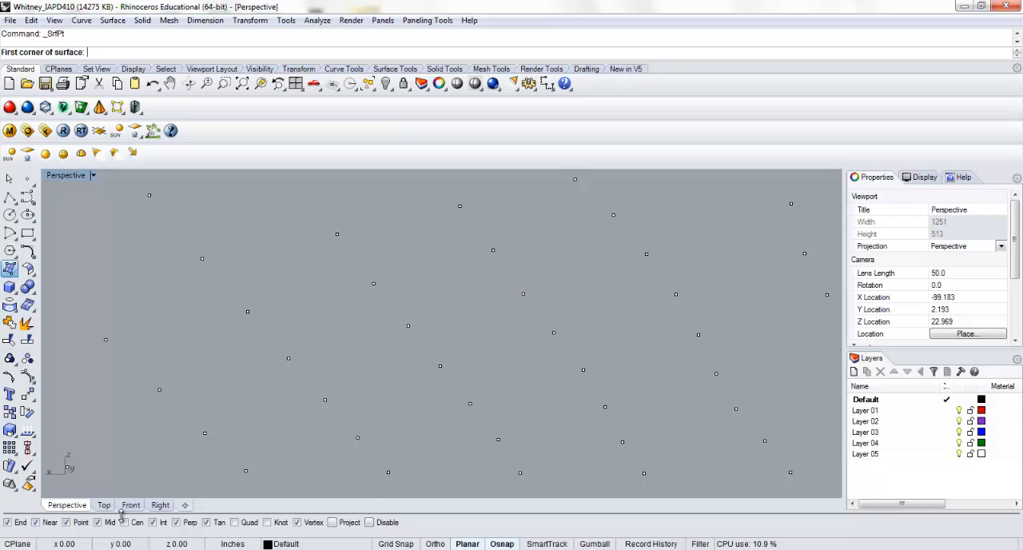
pyautogui.click(408, 326)
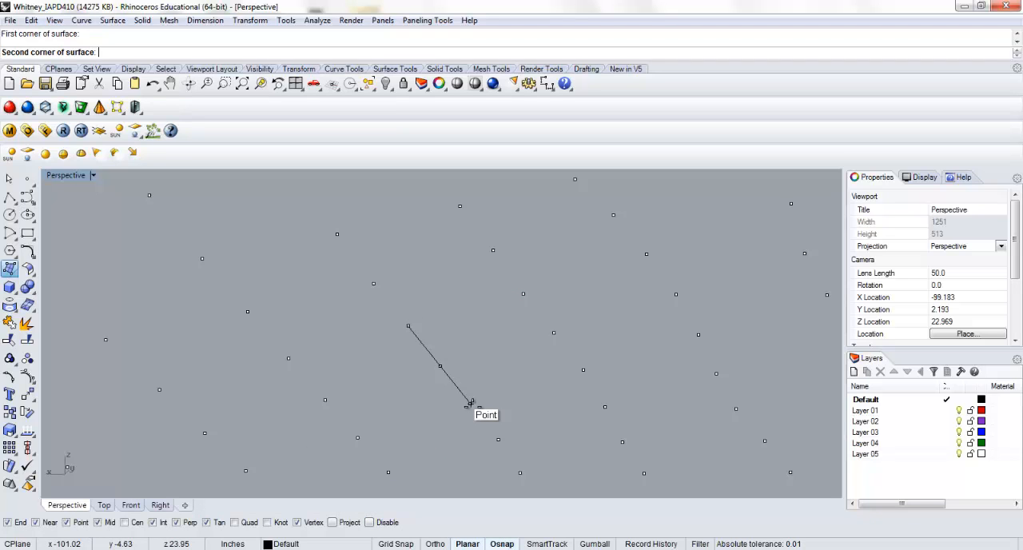
pyautogui.click(470, 404)
pyautogui.click(357, 438)
pyautogui.click(289, 358)
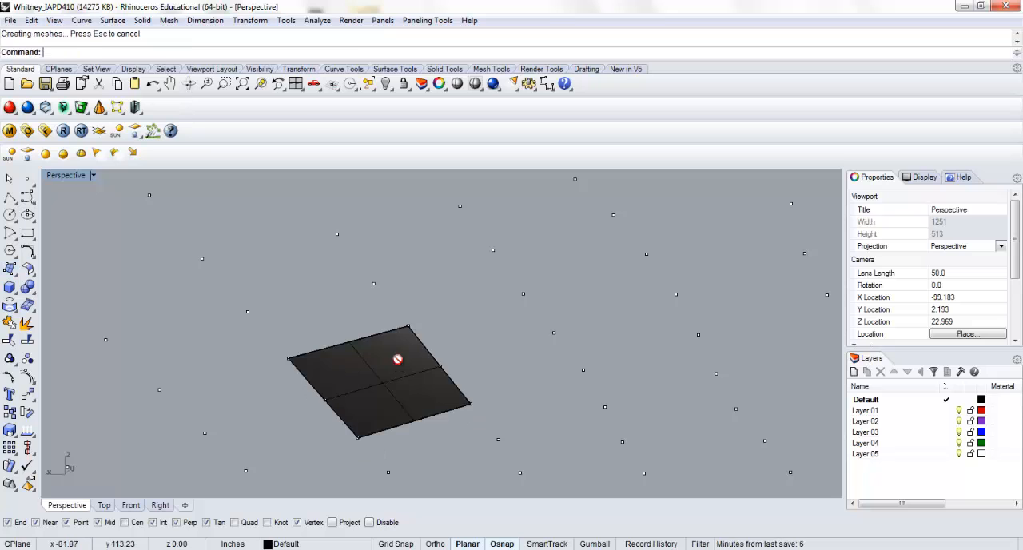
# Build a second two-interval corner-point surface up and to the right, starting at the midpoint of the first panel's right edge
pyautogui.press('Return')
pyautogui.click(441, 366)
pyautogui.click(554, 333)
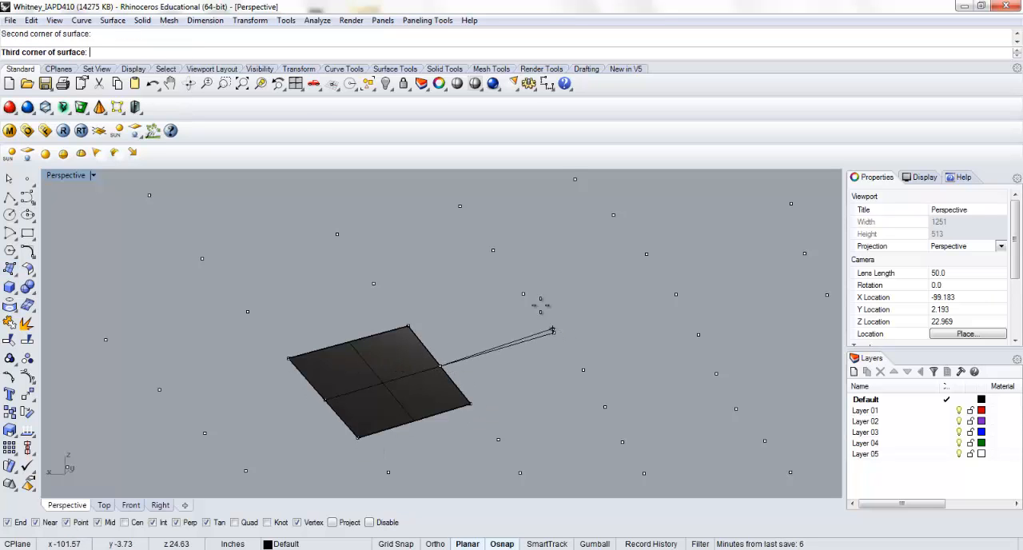
pyautogui.click(493, 251)
pyautogui.click(373, 283)
# Build a third two-interval corner-point surface directly below the second panel, sharing its lower edge
pyautogui.press('Return')
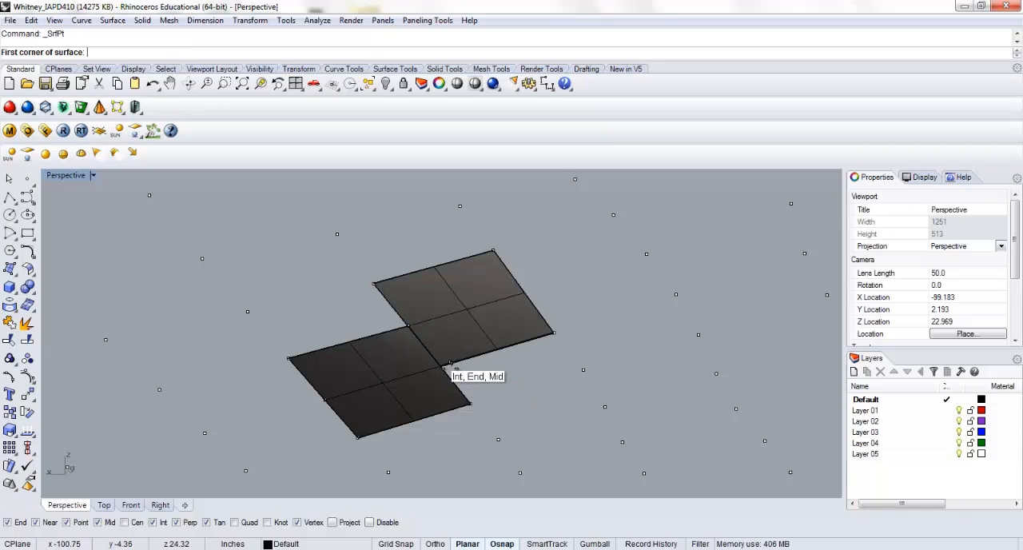
pyautogui.click(452, 380)
pyautogui.click(499, 439)
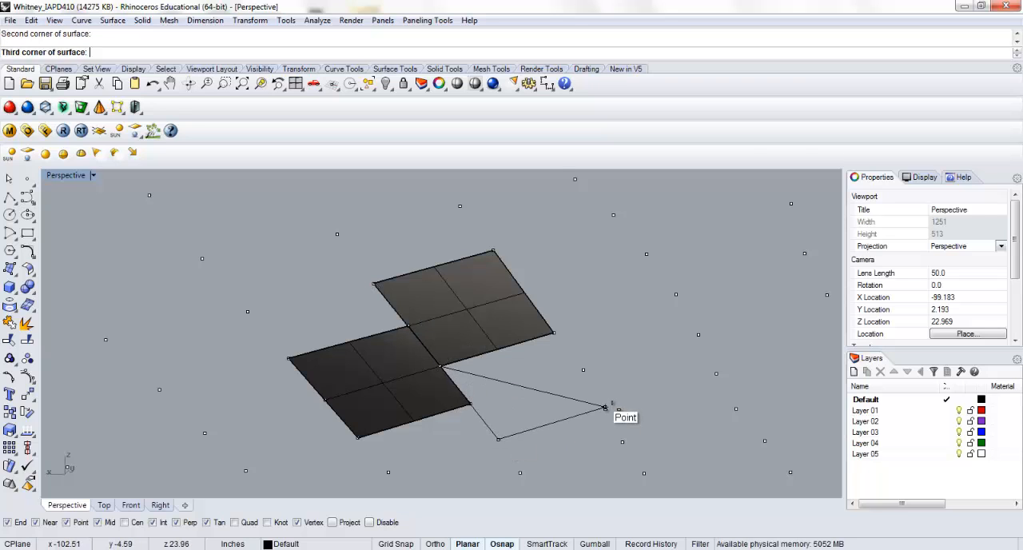
pyautogui.click(605, 406)
pyautogui.click(560, 342)
# Build a larger four-corner surface along the right edges of the second and third panels, spanning both of their heights
pyautogui.press('Return')
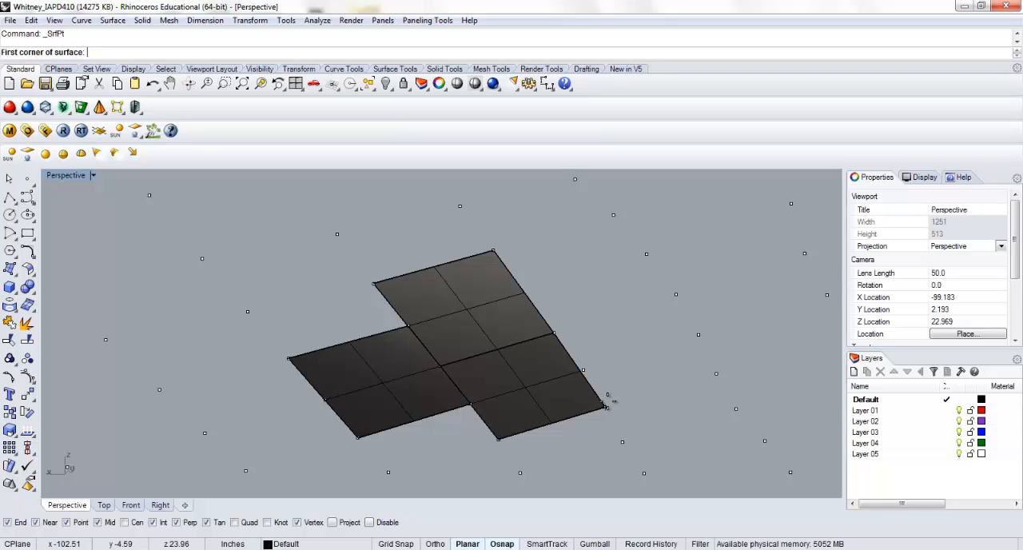
pyautogui.click(605, 407)
pyautogui.click(715, 373)
pyautogui.click(613, 216)
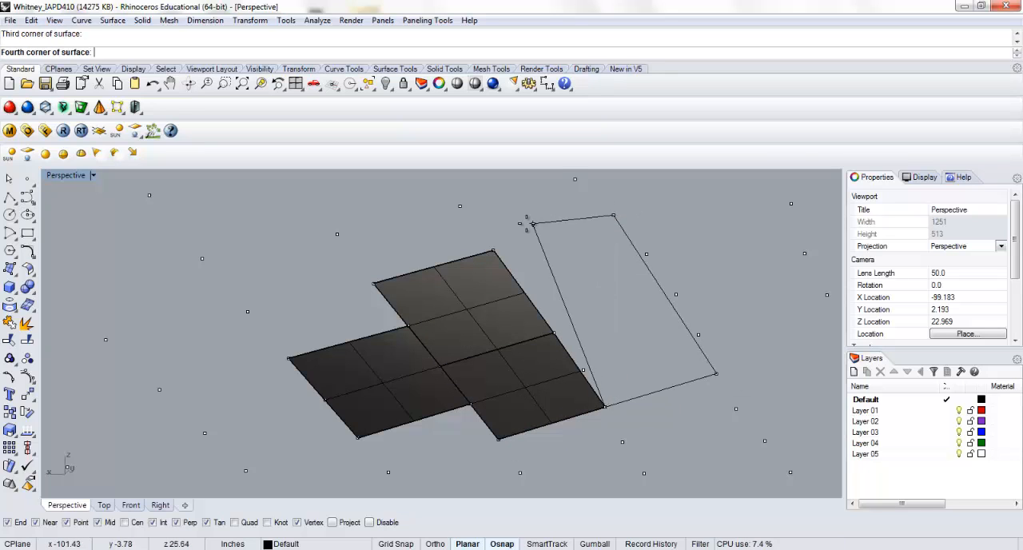
pyautogui.click(492, 250)
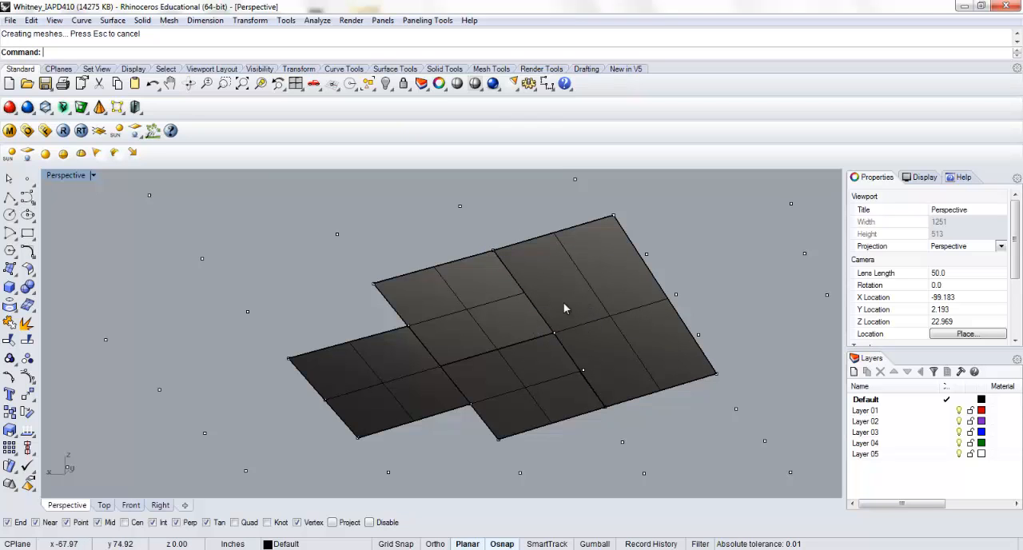
# Fill the notch above the first panel with a small four-corner surface snapped to the neighbouring corners and points
pyautogui.press('Return')
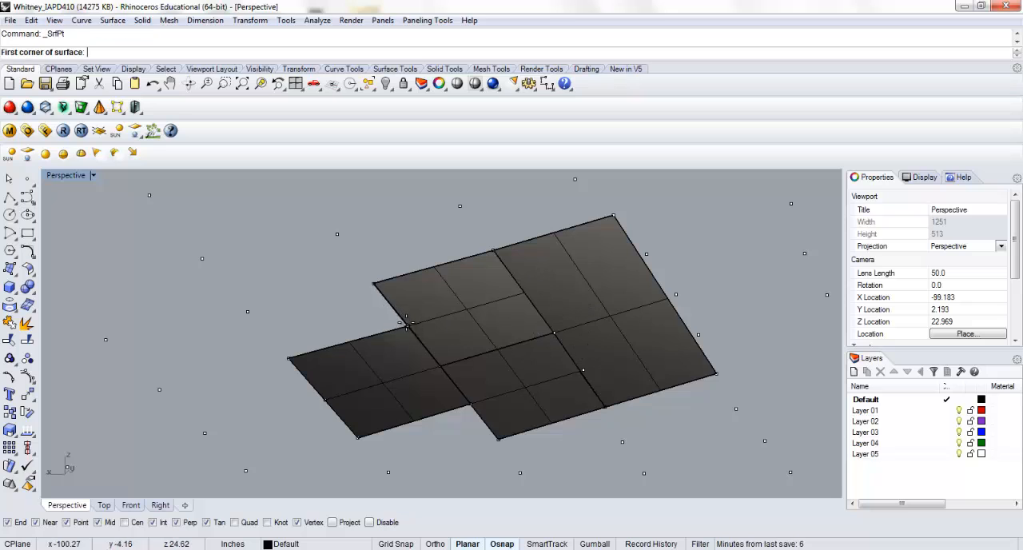
pyautogui.click(407, 325)
pyautogui.click(374, 284)
pyautogui.click(248, 311)
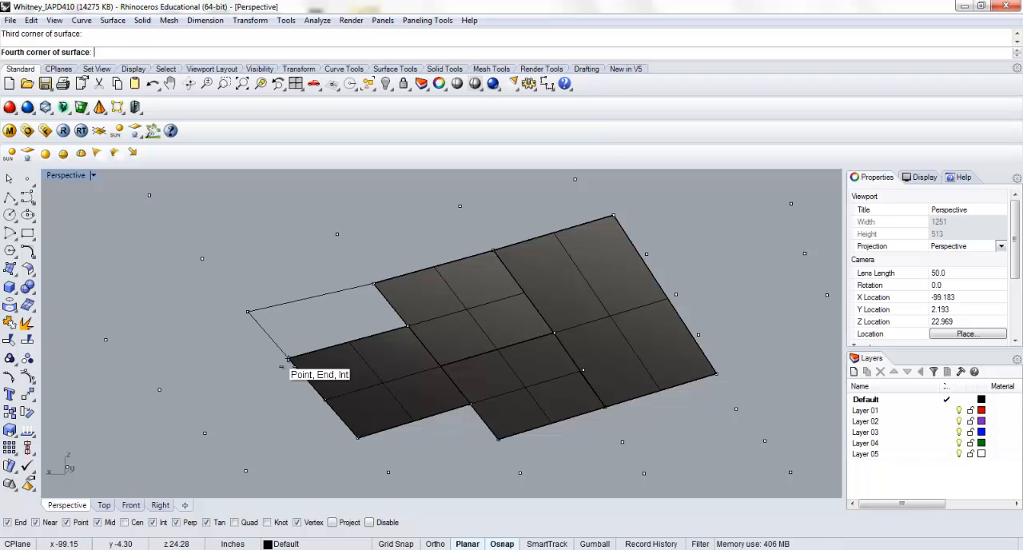
pyautogui.click(288, 358)
# Fill the notch below the first panel with a small four-corner surface aligned to the third panel's lower corner
pyautogui.press('Return')
pyautogui.click(469, 407)
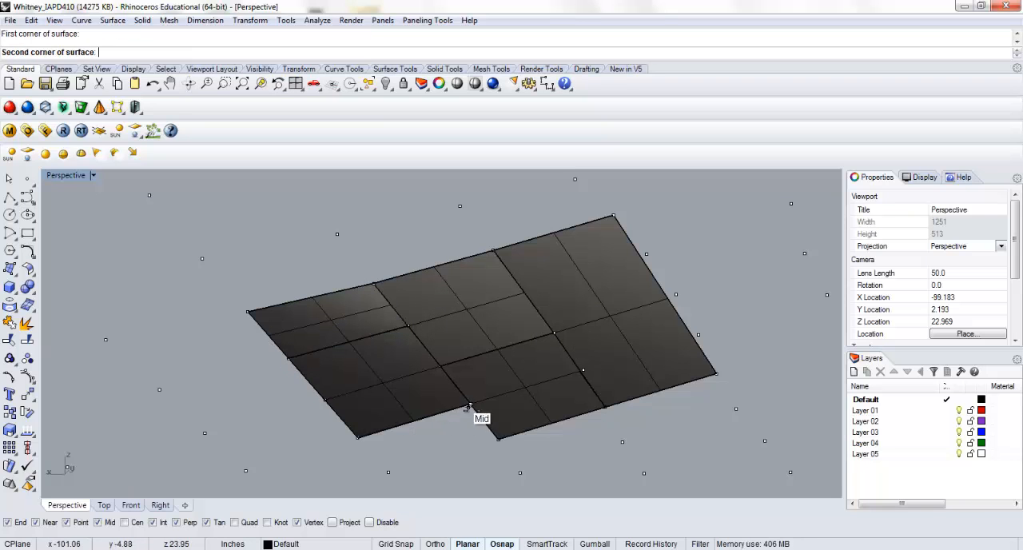
pyautogui.click(498, 438)
pyautogui.click(389, 472)
pyautogui.click(358, 440)
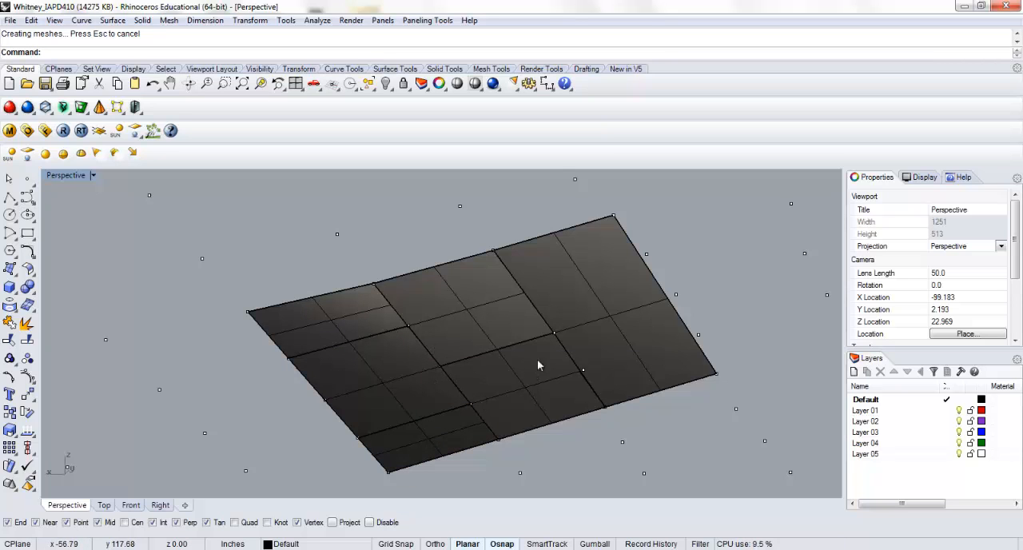
# Build a small four-corner surface on the upper edge of the second panel, reaching up to the next row of points
pyautogui.moveTo(578, 359); pyautogui.dragTo(474, 341, button='right')
pyautogui.rightClick(474, 341)
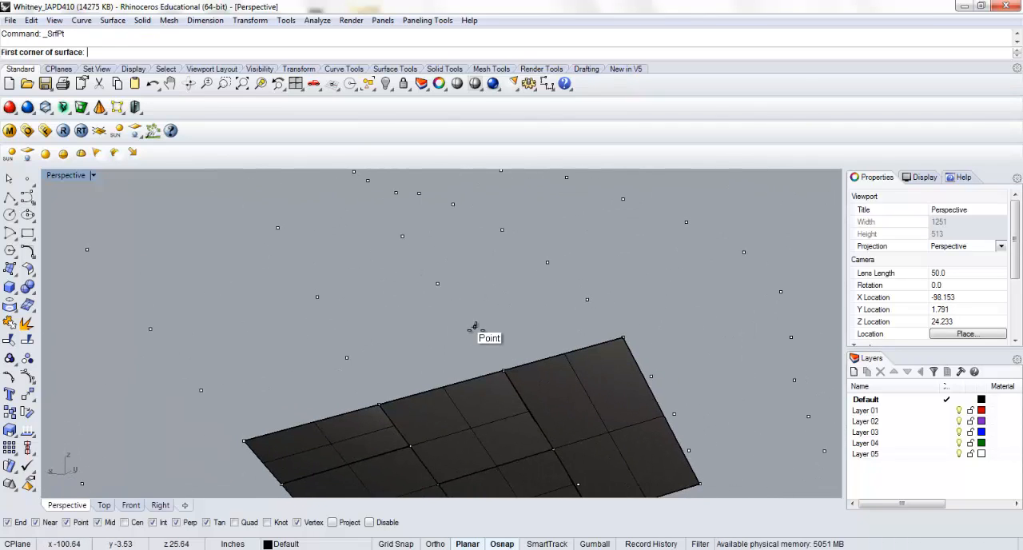
pyautogui.click(474, 327)
pyautogui.click(504, 371)
pyautogui.click(381, 404)
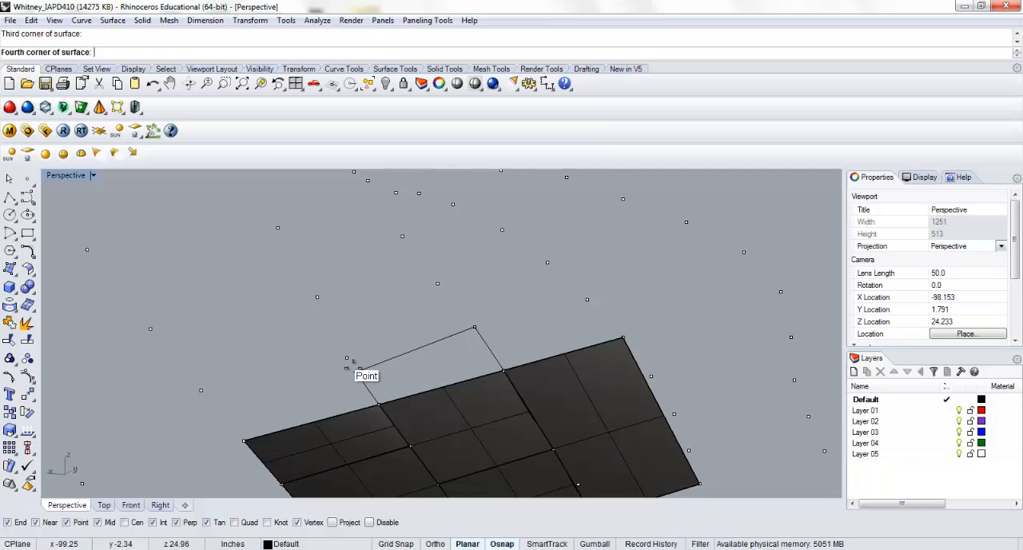
pyautogui.click(348, 358)
# Build another four-corner surface up and to the right, starting from the upper right corner of the small top panel
pyautogui.rightClick(510, 313)
pyautogui.rightClick(498, 317)
pyautogui.rightClick(498, 316)
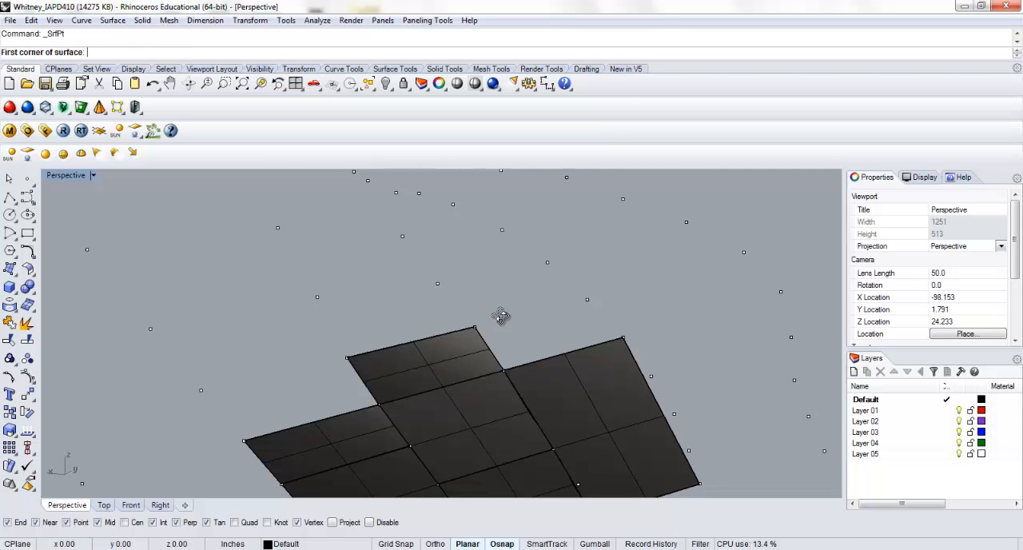
pyautogui.moveTo(497, 316); pyautogui.dragTo(487, 290, button='right')
pyautogui.click(490, 351)
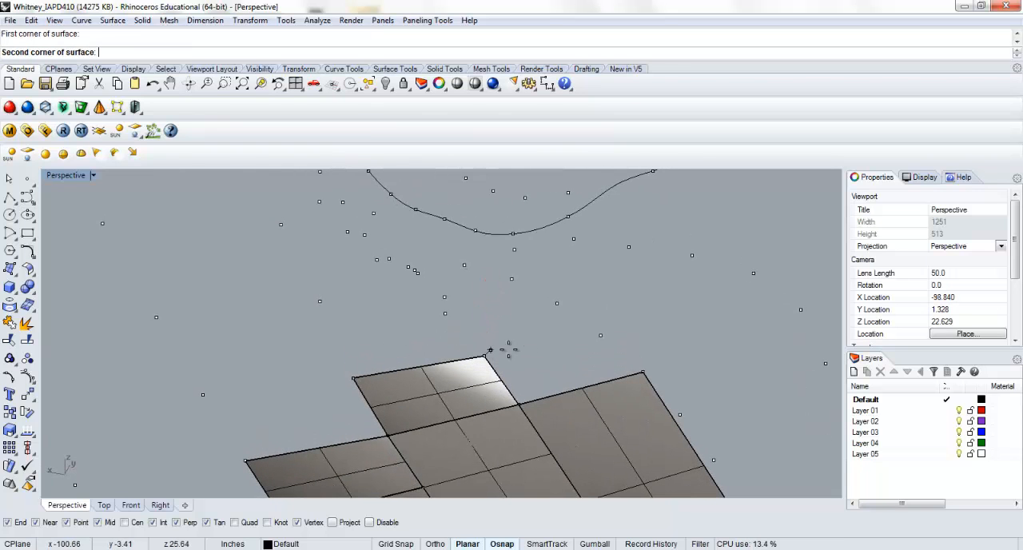
pyautogui.click(600, 335)
pyautogui.click(557, 304)
pyautogui.click(444, 313)
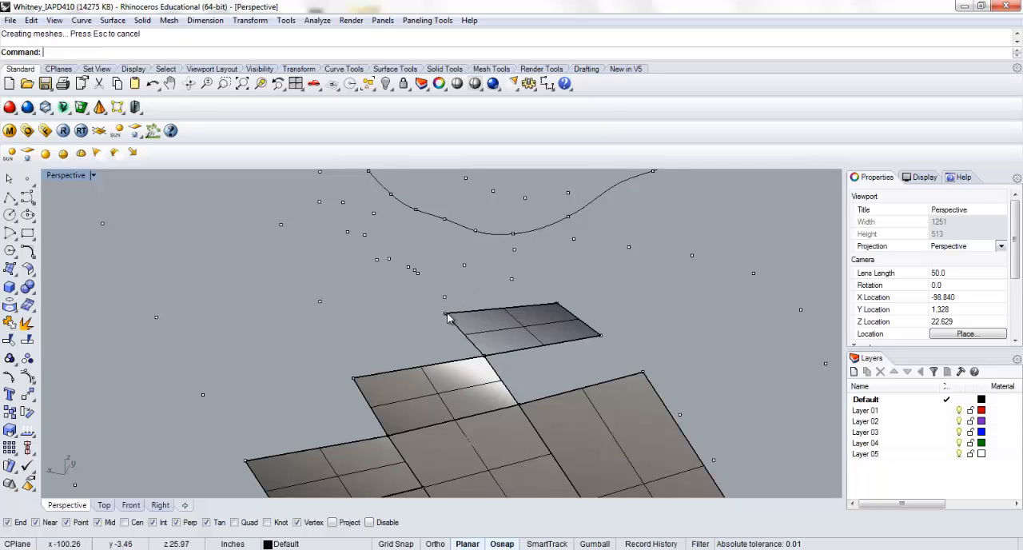
pyautogui.rightClick(475, 304)
pyautogui.moveTo(475, 304); pyautogui.dragTo(449, 359, button='right')
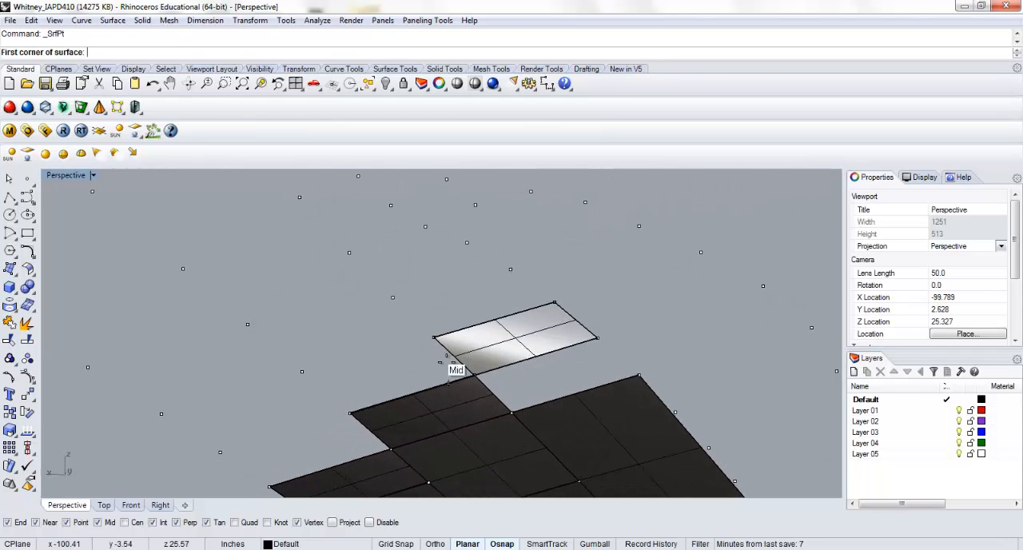
pyautogui.click(433, 336)
pyautogui.click(393, 298)
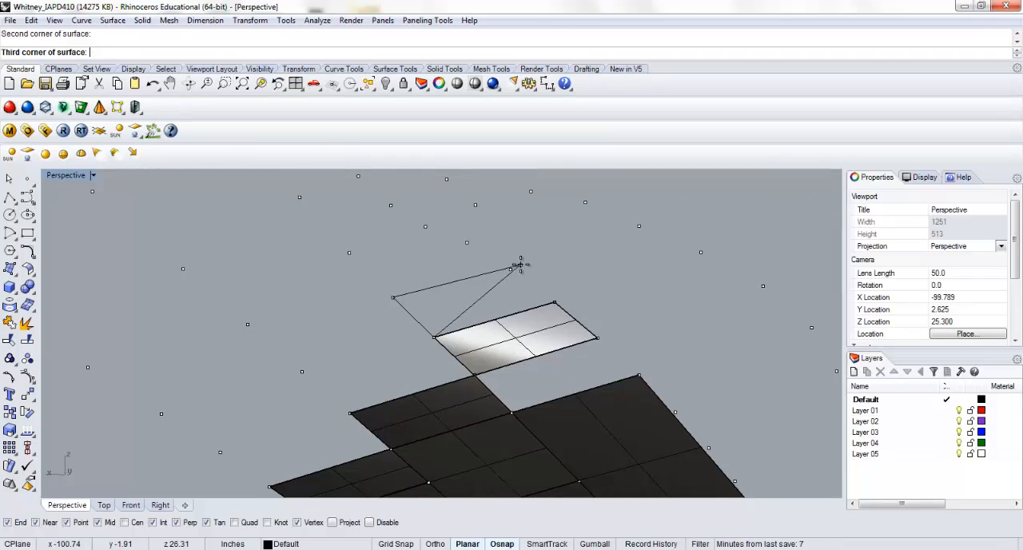
pyautogui.click(512, 270)
pyautogui.press('Escape')
# Build a four-corner surface on the upper edge of the topmost panel, reaching the two points directly above it
pyautogui.rightClick(507, 301)
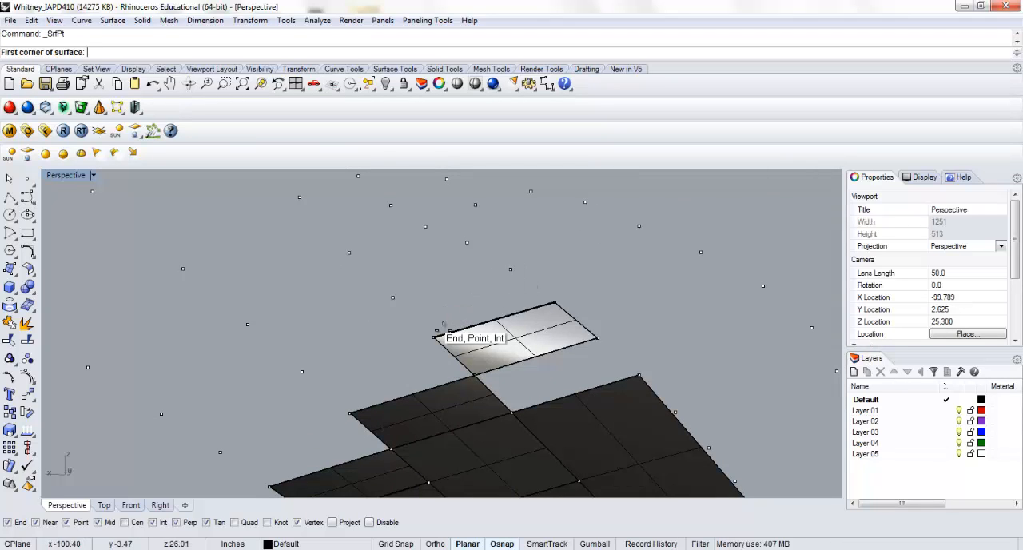
pyautogui.click(433, 337)
pyautogui.click(393, 298)
pyautogui.click(512, 271)
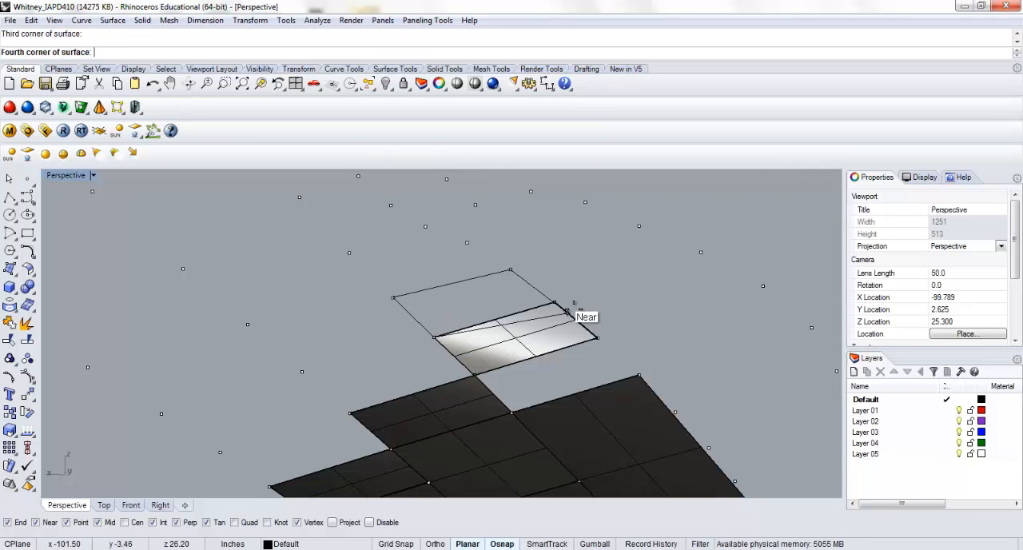
pyautogui.click(555, 303)
# Hide both contour figures together with their points and surface panels, leaving only the scanned body mesh
pyautogui.scroll(-3, 472, 323)
pyautogui.moveTo(471, 323); pyautogui.dragTo(341, 303, button='right')
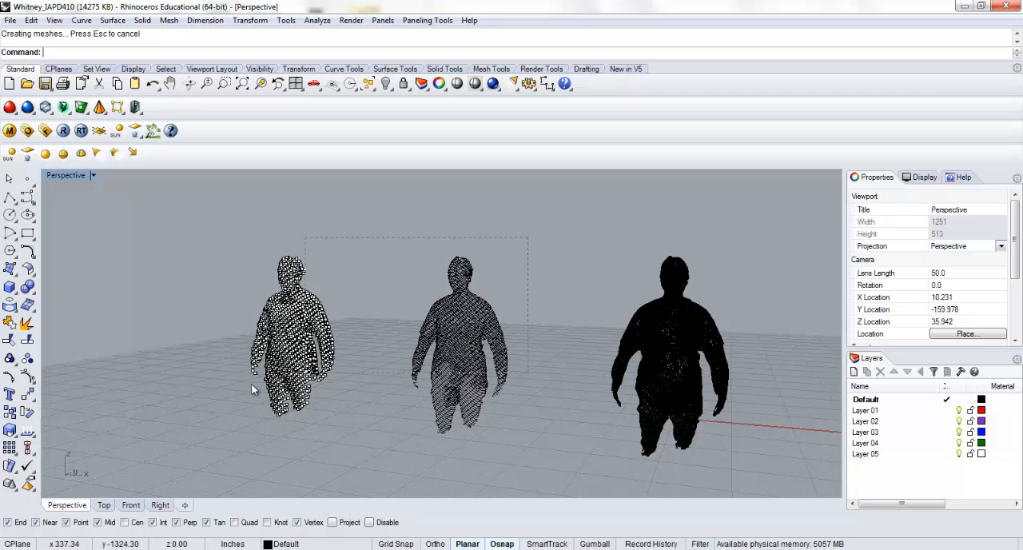
pyautogui.moveTo(183, 439); pyautogui.dragTo(186, 439)
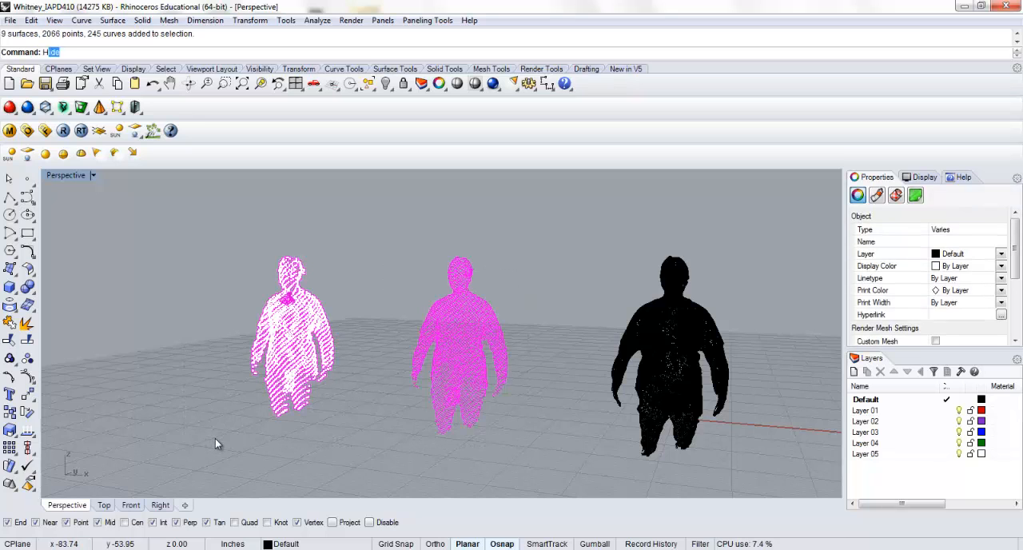
pyautogui.press('Return')
# Contour the body mesh in the Front view with a vertical direction and 2 inches between contours
pyautogui.moveTo(312, 366); pyautogui.dragTo(313, 352, button='right')
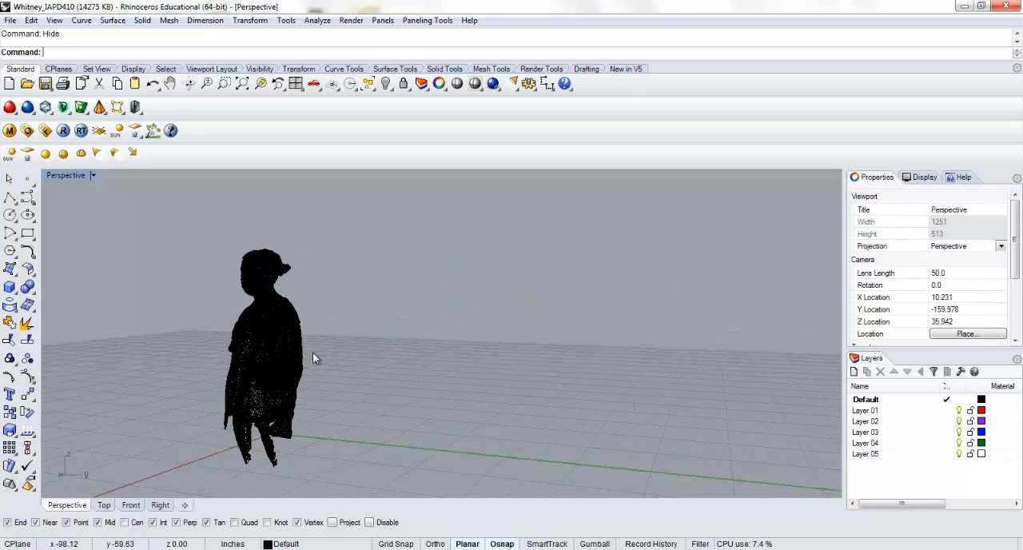
pyautogui.doubleClick(78, 175)
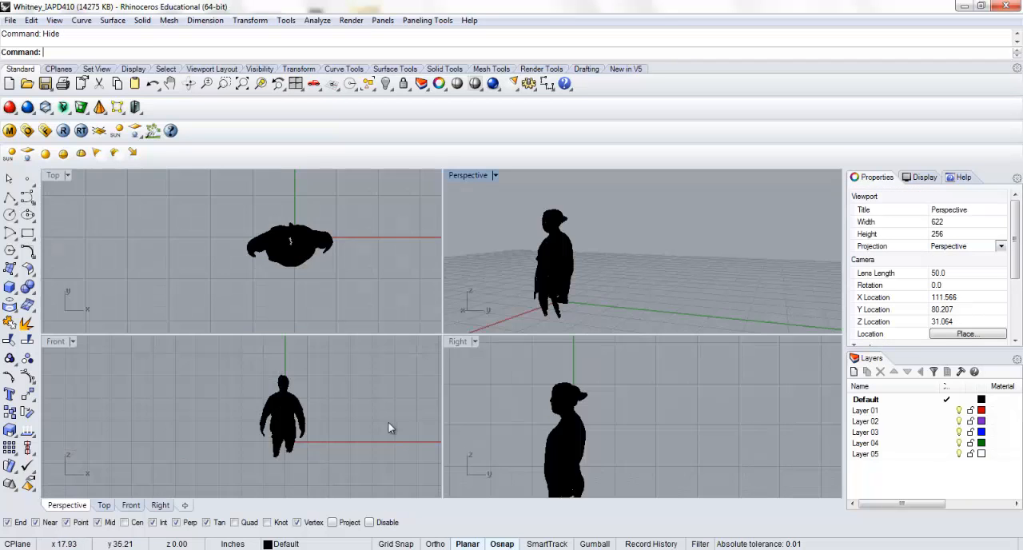
pyautogui.click(300, 417)
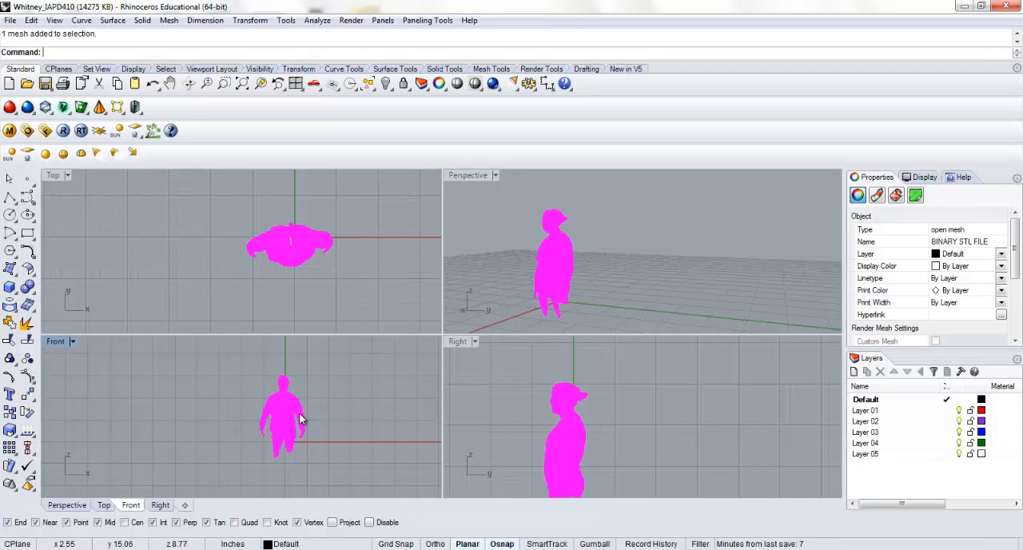
pyautogui.write('Contour')
pyautogui.press('Return')
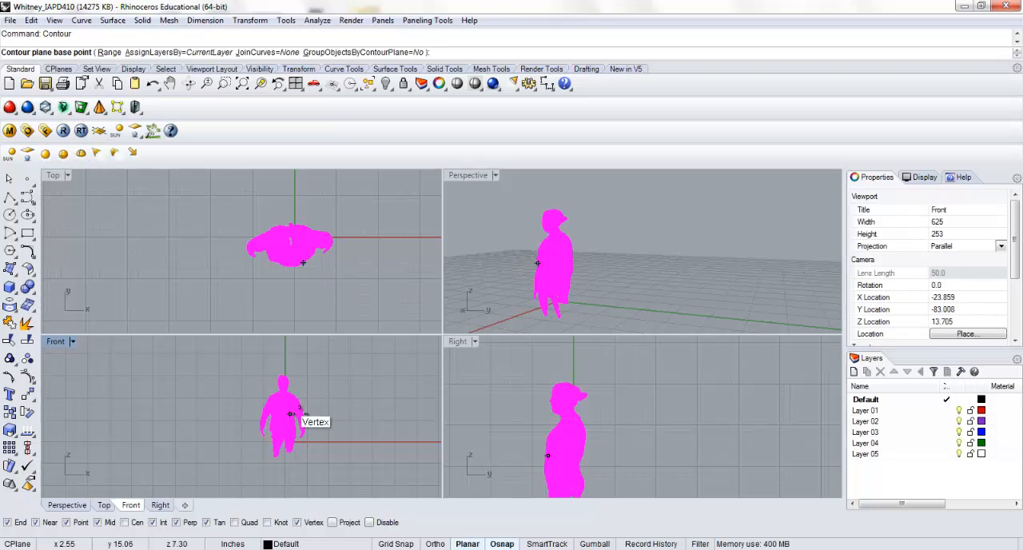
pyautogui.click(317, 458)
pyautogui.click(322, 380)
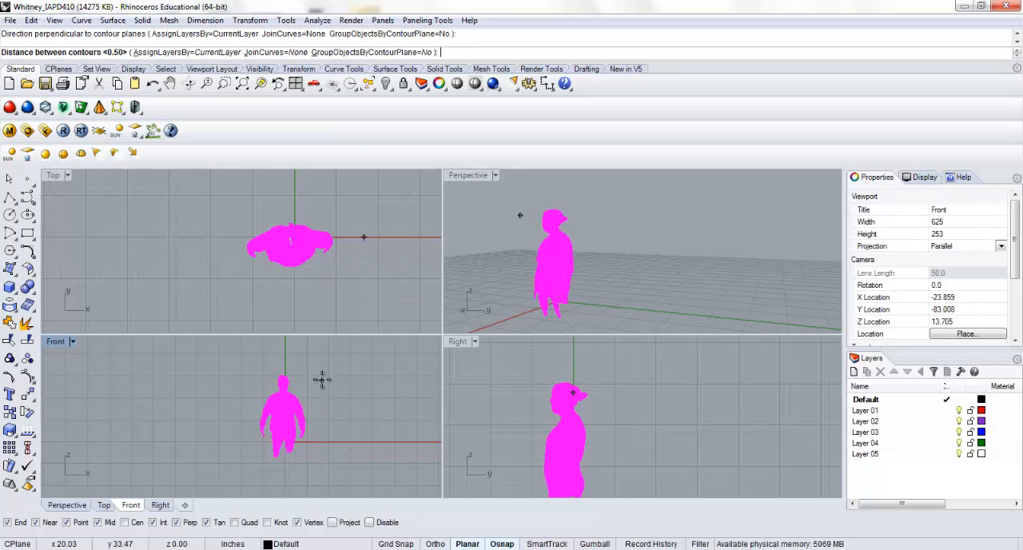
pyautogui.write('2')
pyautogui.press('Return')
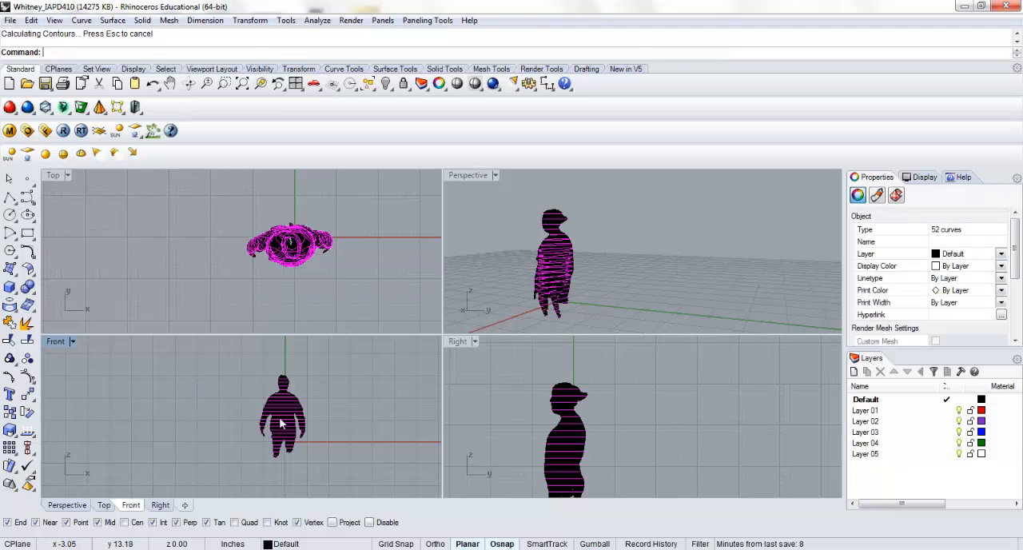
# Move the new horizontal contours off the mesh to a clear spot beside it and show them in the full Perspective view
pyautogui.moveTo(281, 424); pyautogui.dragTo(574, 286)
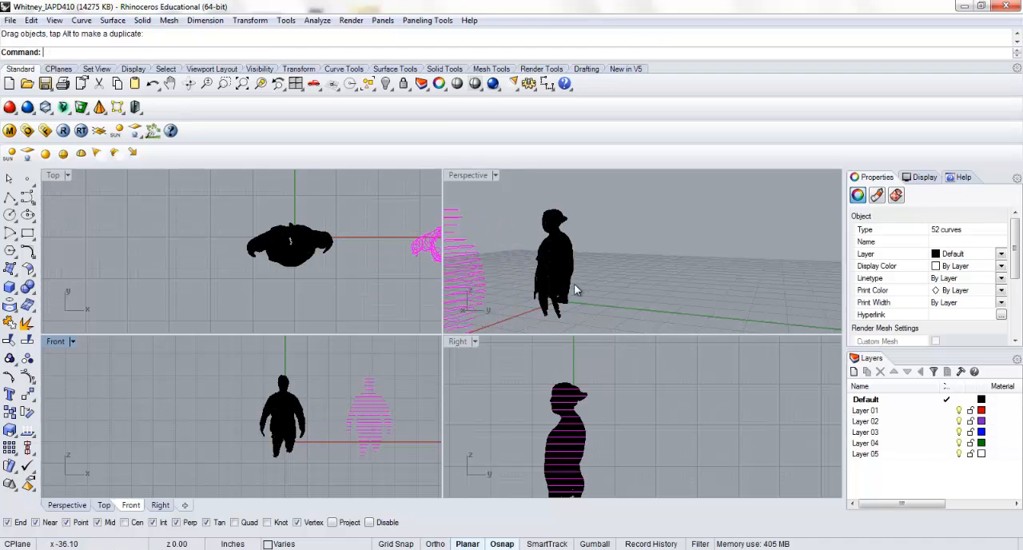
pyautogui.doubleClick(464, 178)
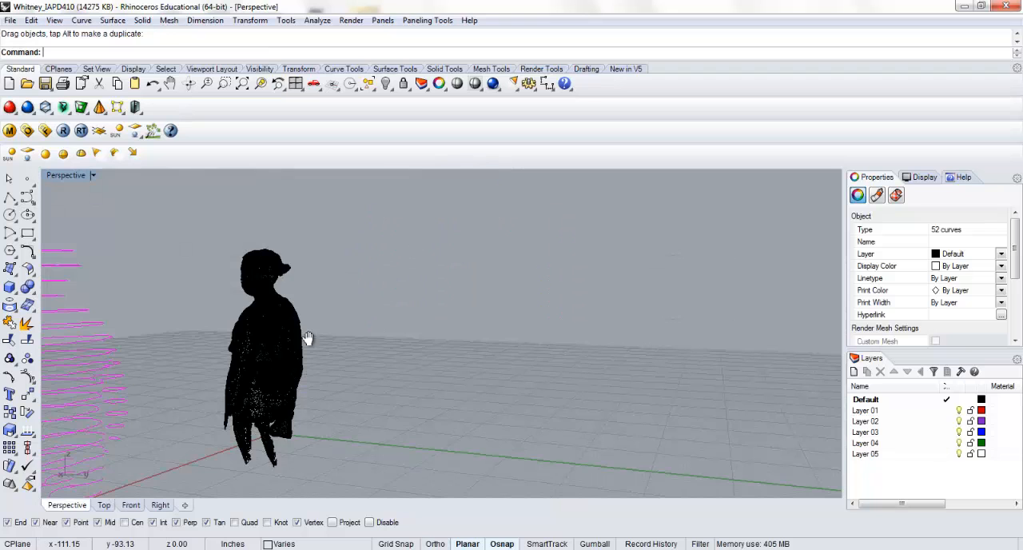
pyautogui.moveTo(309, 338); pyautogui.dragTo(596, 365, button='right')
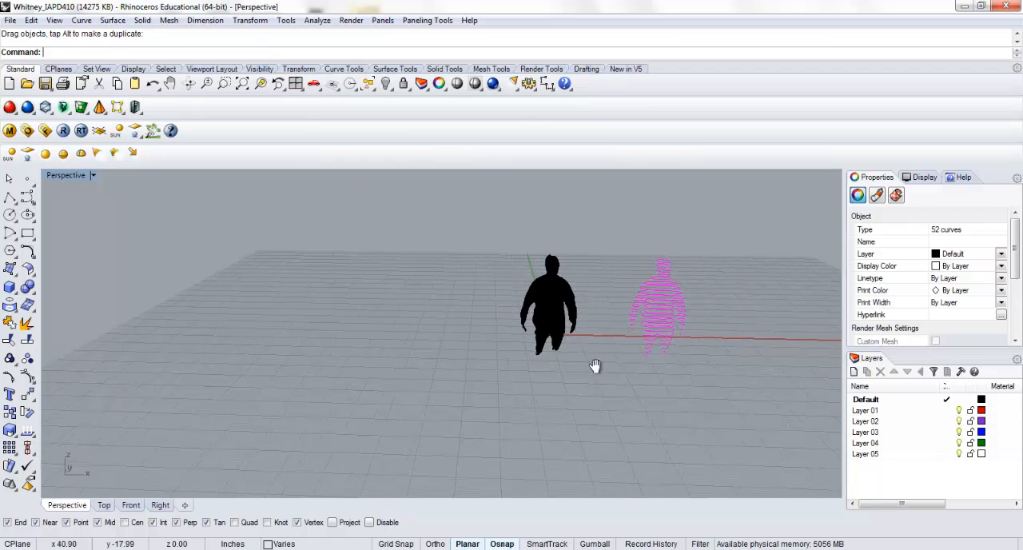
pyautogui.scroll(6, 616, 336)
pyautogui.press('Escape')
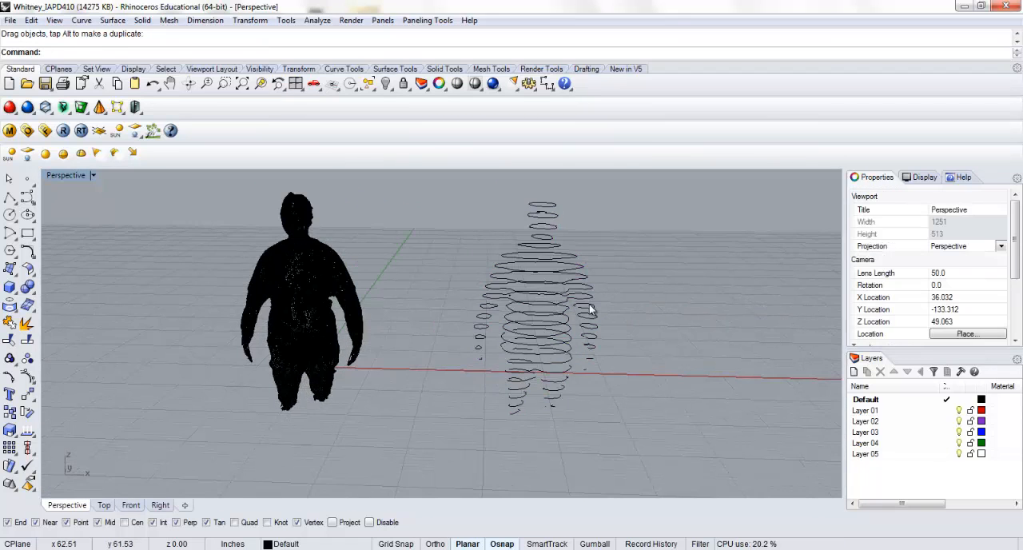
# Display and select the control points of the contour through the chest and upper arms to check their density, and turn them off
pyautogui.scroll(8, 592, 310)
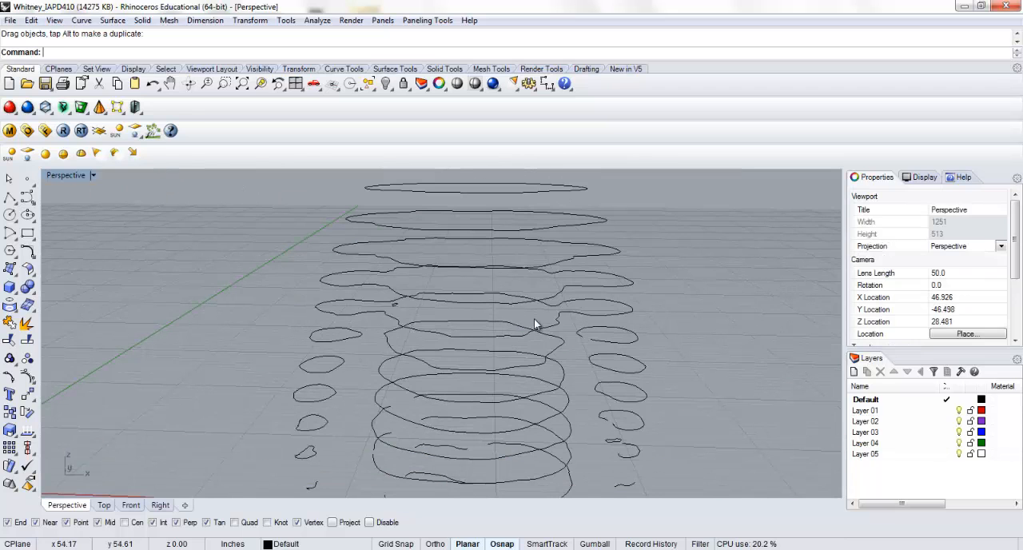
pyautogui.click(539, 327)
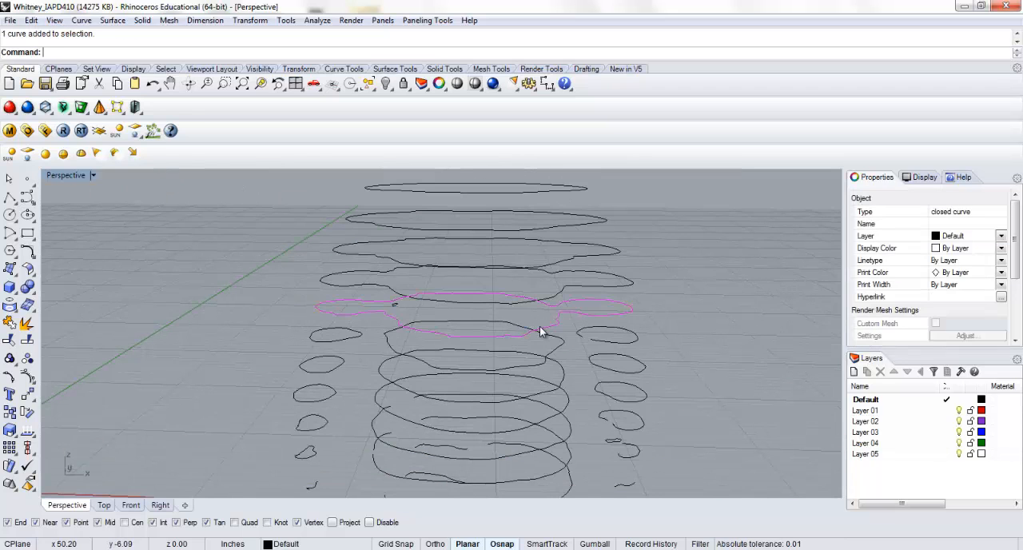
pyautogui.click(9, 376)
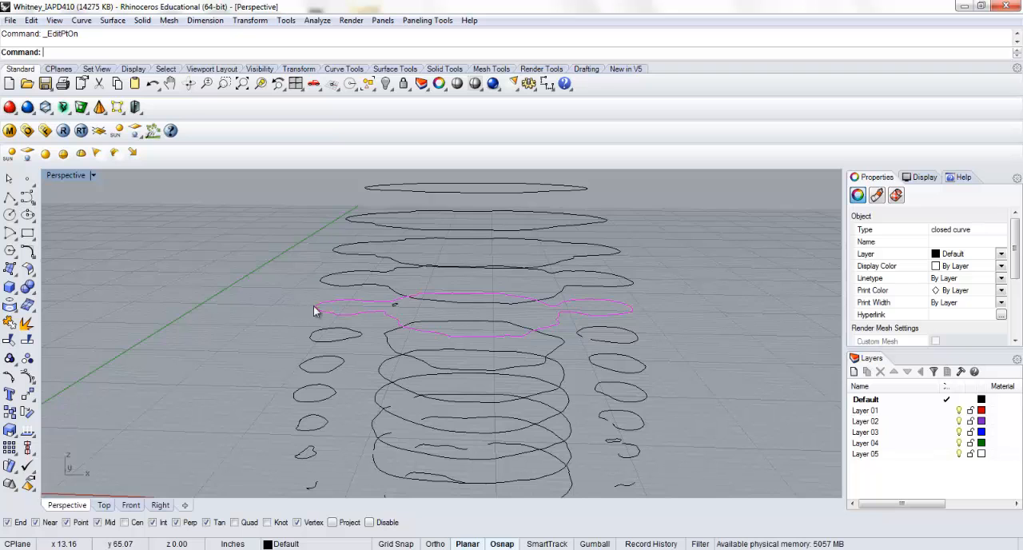
pyautogui.scroll(2, 313, 306)
pyautogui.click(32, 357)
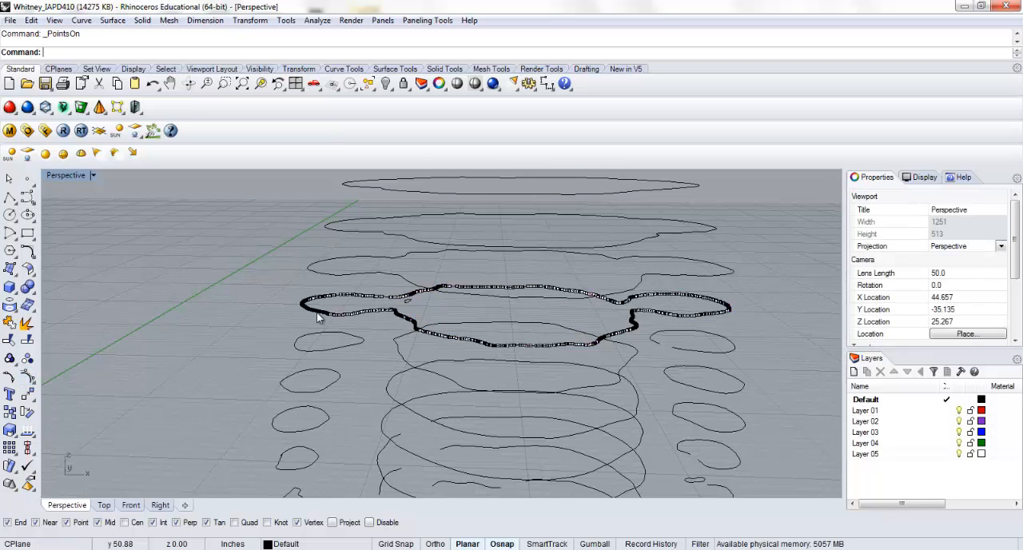
pyautogui.moveTo(220, 238); pyautogui.dragTo(760, 354)
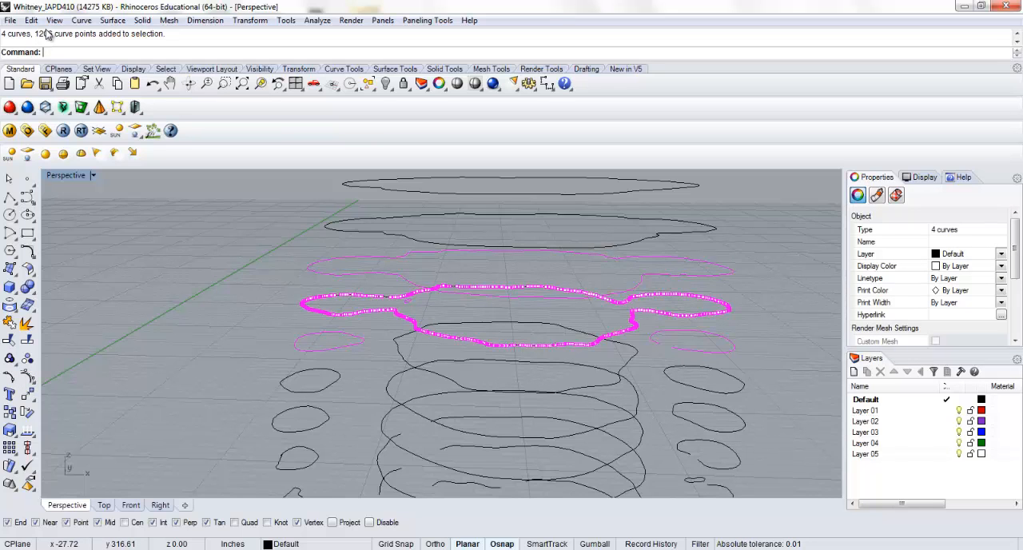
pyautogui.press('Escape')
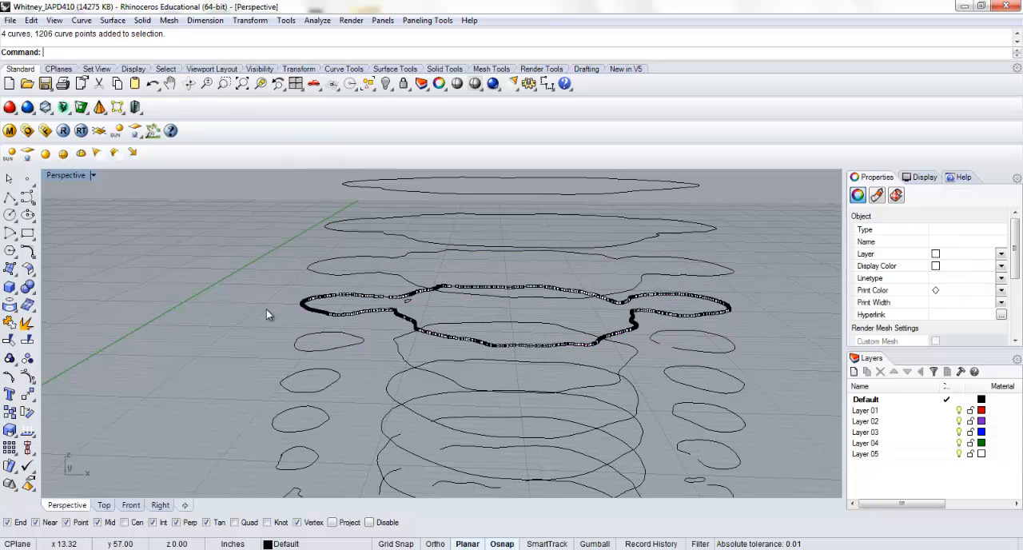
pyautogui.scroll(-4, 266, 309)
pyautogui.press('Escape')
# Rebuild all the horizontal contour curves with a point count of 35 and degree 3, deleting the input curves
pyautogui.scroll(-6, 268, 310)
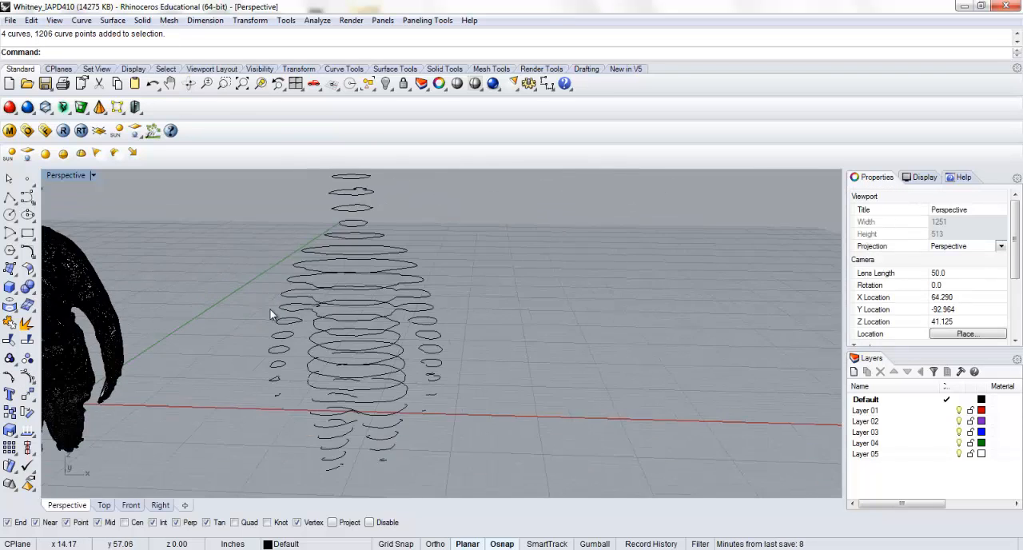
pyautogui.moveTo(270, 310); pyautogui.dragTo(260, 339, button='right')
pyautogui.scroll(-2, 260, 338)
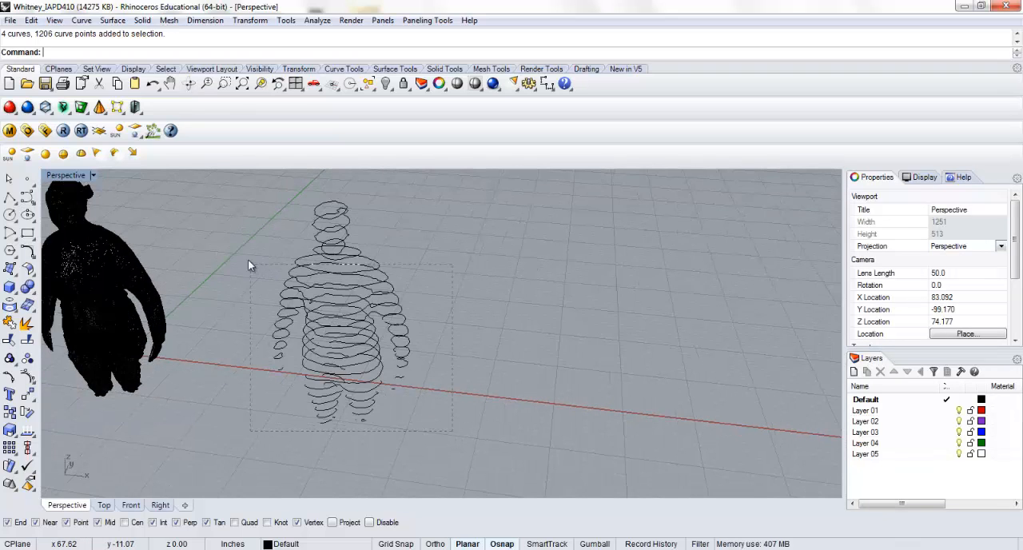
pyautogui.moveTo(231, 180); pyautogui.dragTo(229, 184)
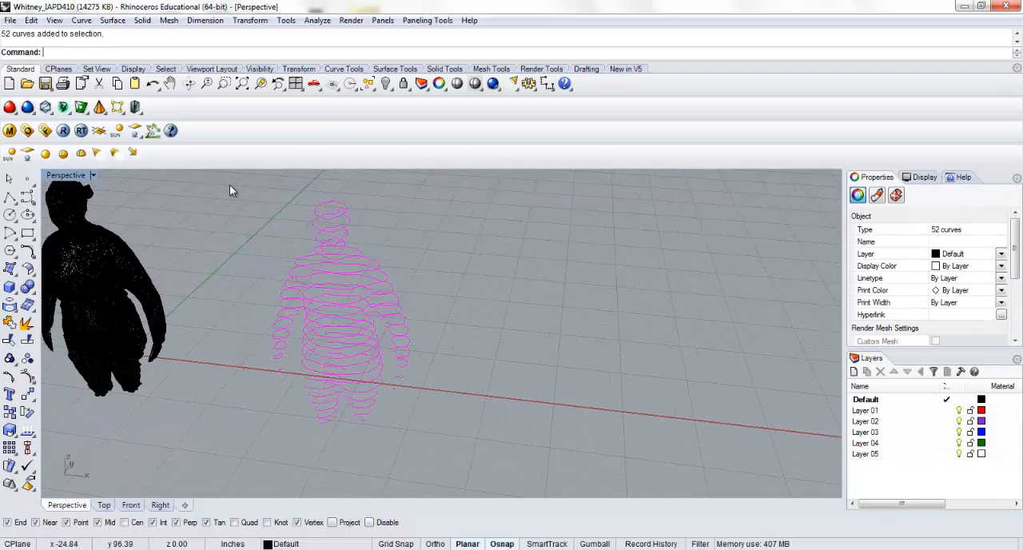
pyautogui.write('Rebuil')
pyautogui.press('Return')
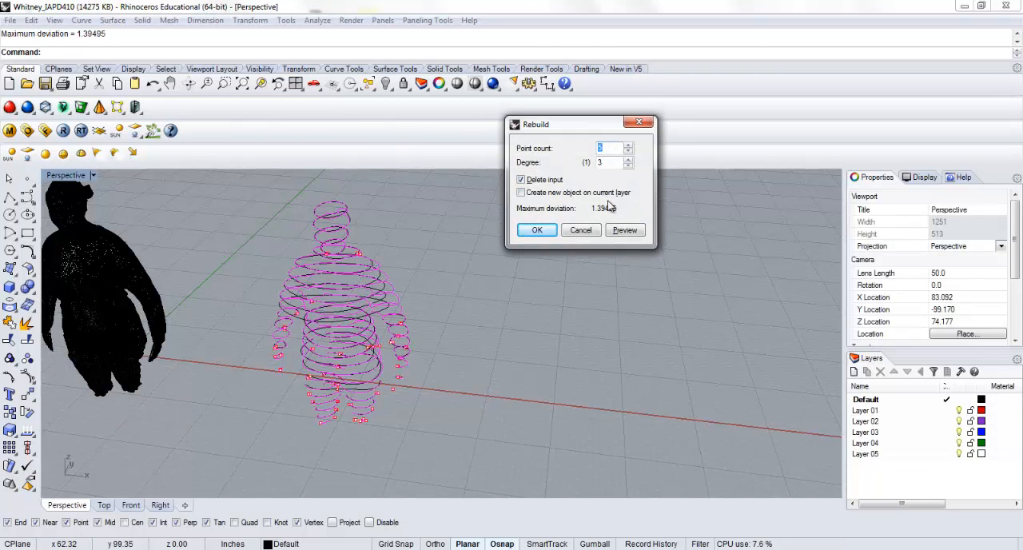
pyautogui.click(625, 229)
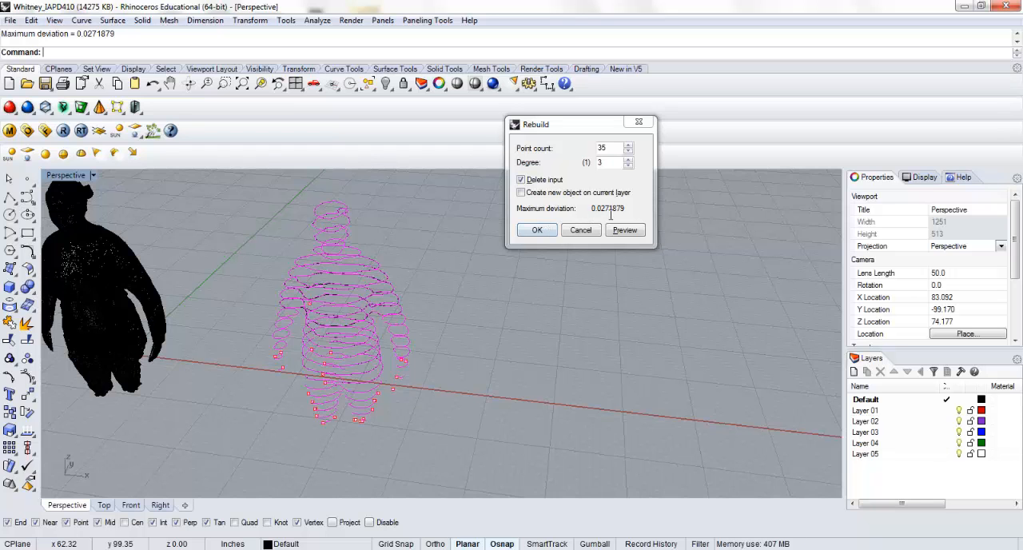
pyautogui.click(540, 230)
pyautogui.click(482, 326)
# Display the edit points of a rebuilt torso contour to inspect their spacing, and turn them off
pyautogui.scroll(3, 381, 314)
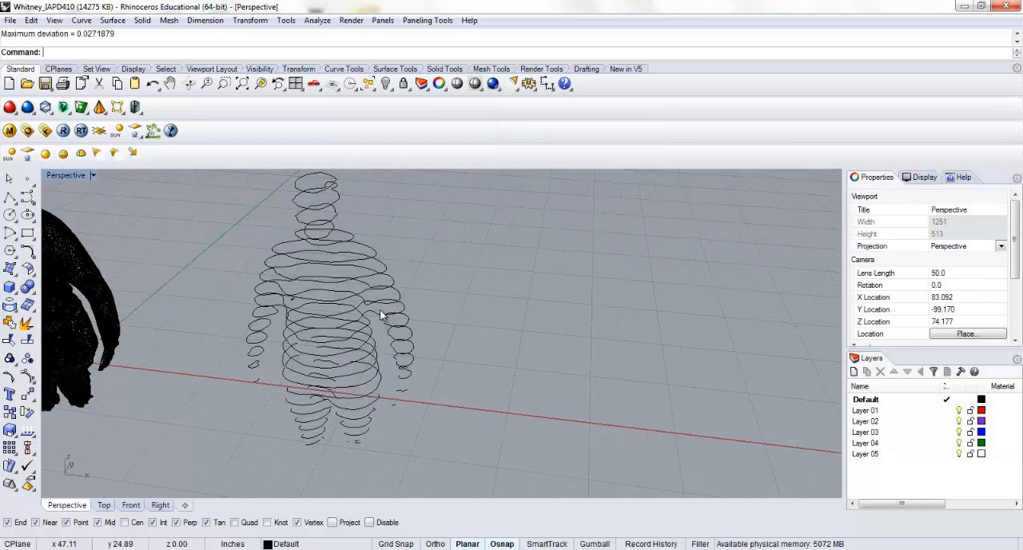
pyautogui.moveTo(380, 309); pyautogui.dragTo(290, 271, button='right')
pyautogui.scroll(3, 292, 280)
pyautogui.moveTo(296, 307); pyautogui.dragTo(357, 353, button='right')
pyautogui.click(356, 352)
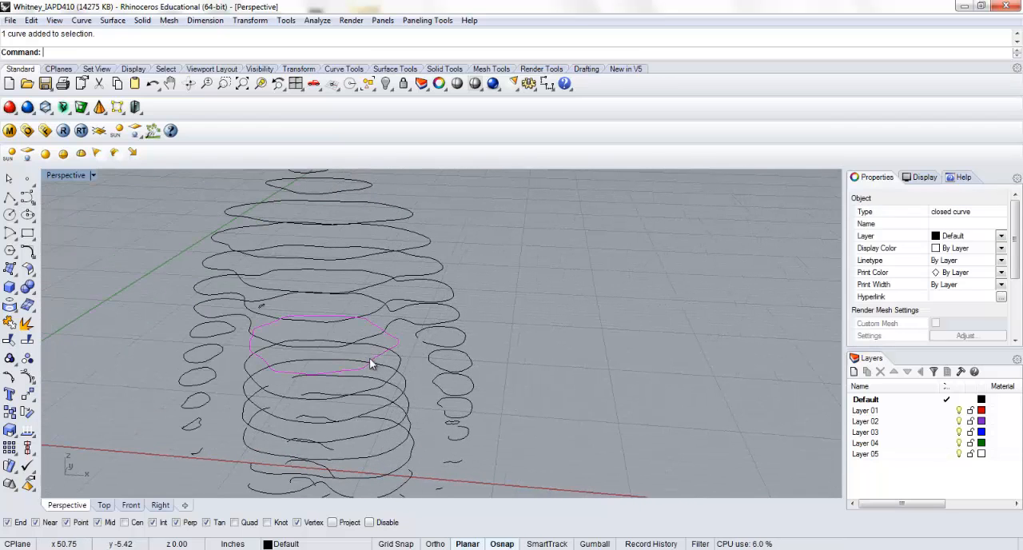
pyautogui.click(9, 377)
pyautogui.keyDown('shift'); pyautogui.moveTo(250, 354); pyautogui.dragTo(437, 341, button='right'); pyautogui.keyUp('shift')
pyautogui.press('Escape')
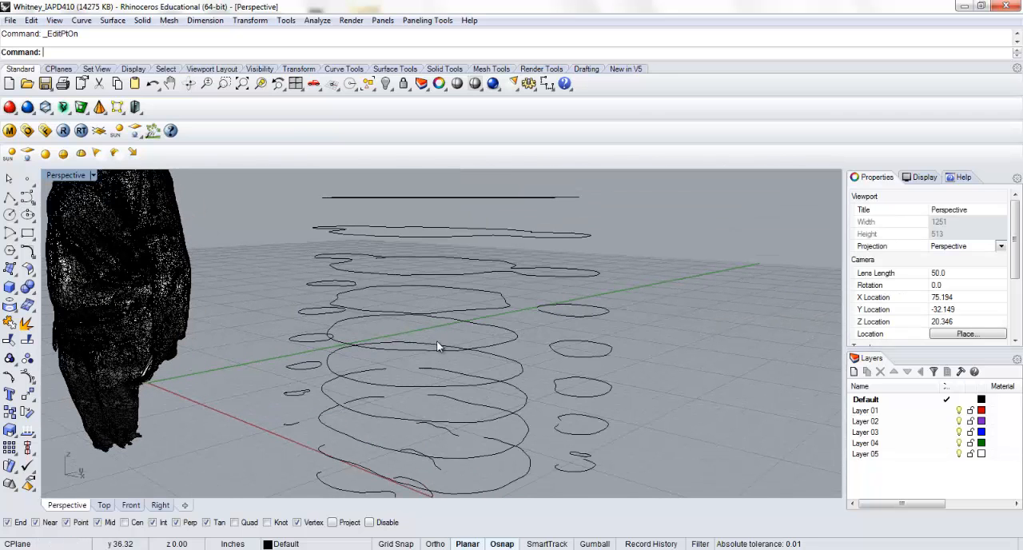
# Close the two adjacent open contours of the lower torso with CloseCrv
pyautogui.click(522, 365)
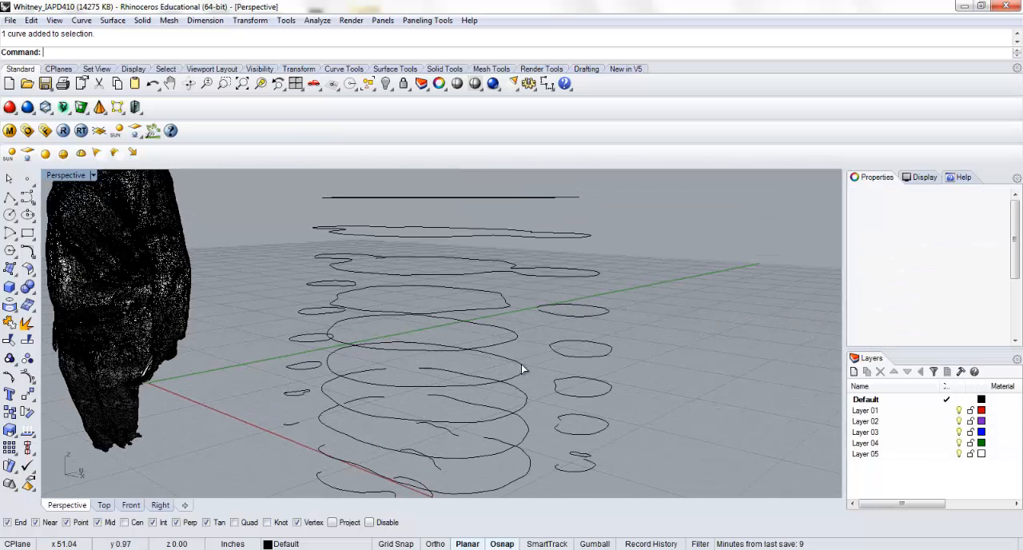
pyautogui.click(514, 407)
pyautogui.moveTo(509, 363); pyautogui.dragTo(519, 408, button='right')
pyautogui.keyDown('shift'); pyautogui.click(523, 430); pyautogui.keyUp('shift')
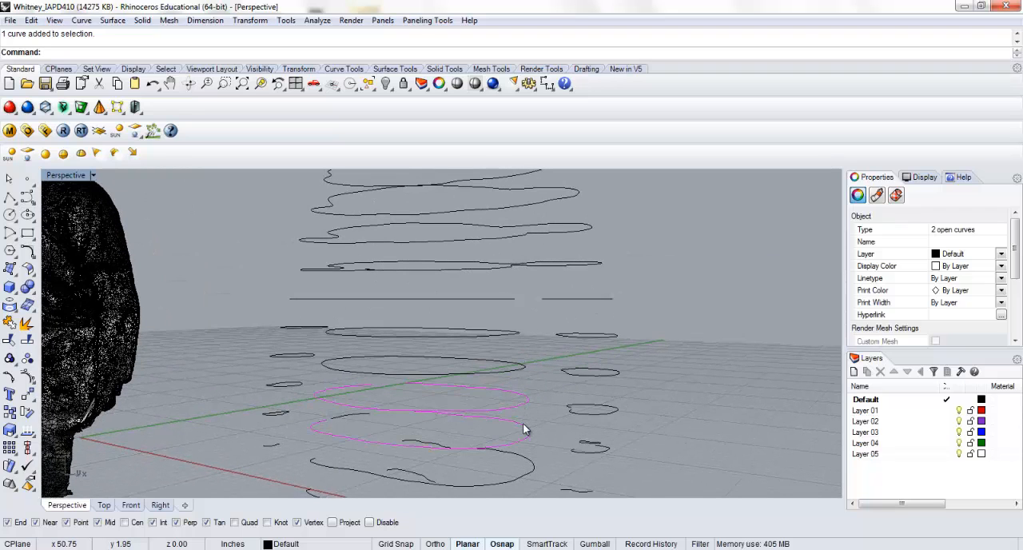
pyautogui.press('Return')
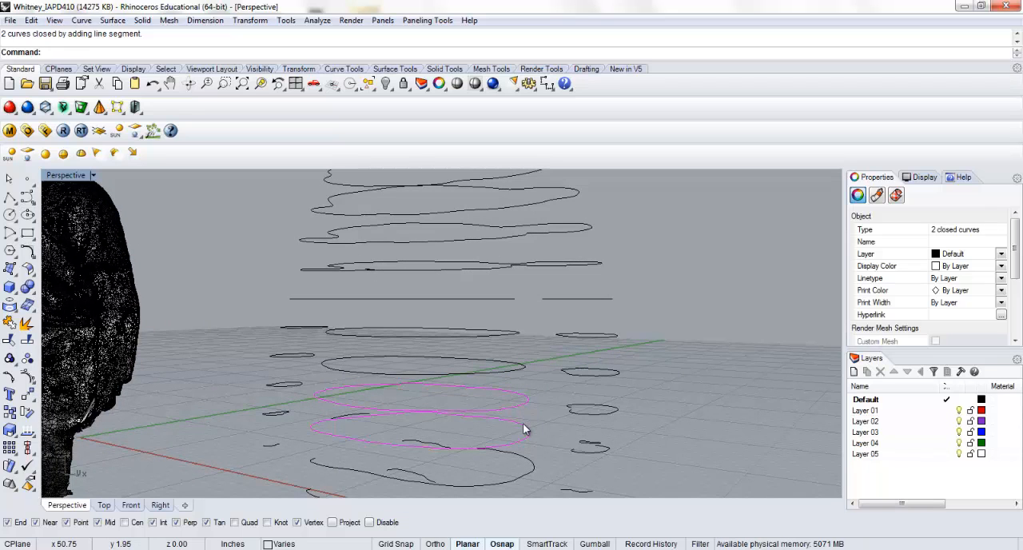
# Rebuild the two closed lower-torso contours with a point count of 35 and degree 3, deleting the input curves
pyautogui.moveTo(524, 429); pyautogui.dragTo(437, 378, button='right')
pyautogui.write('R')
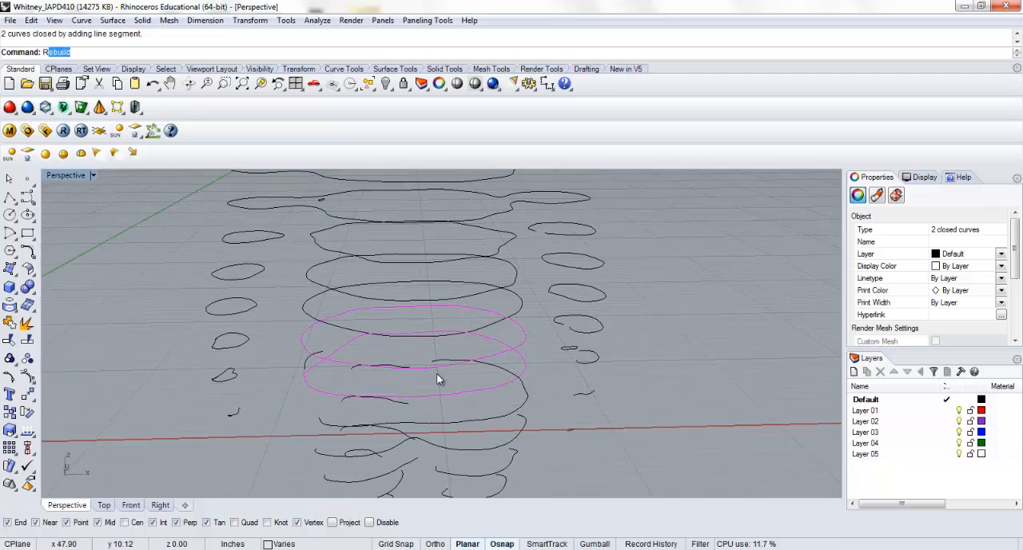
pyautogui.write('ebuild')
pyautogui.press('Return')
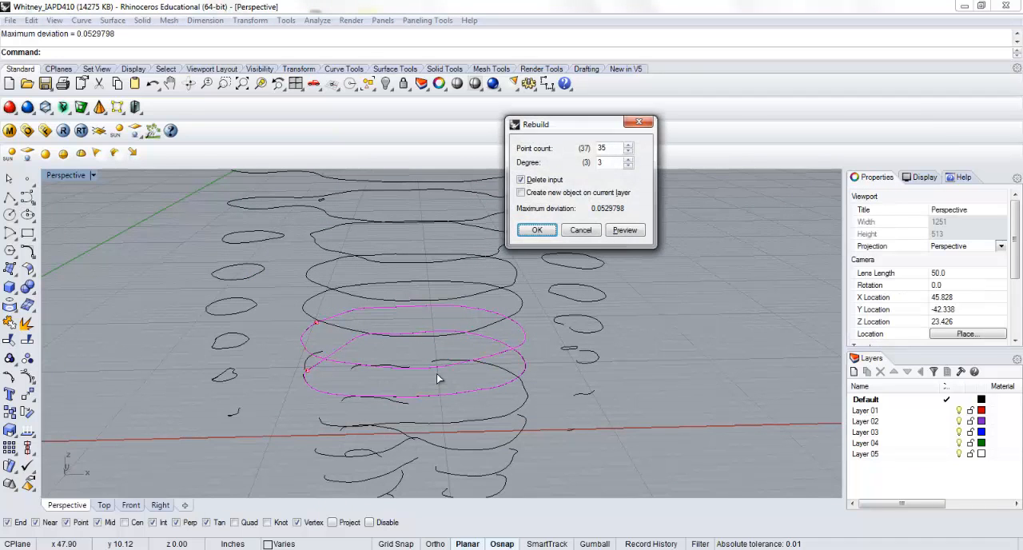
pyautogui.press('Return')
pyautogui.press('Escape')
# Examine the shape of the two closed and rebuilt torso contours up close
pyautogui.click(309, 328)
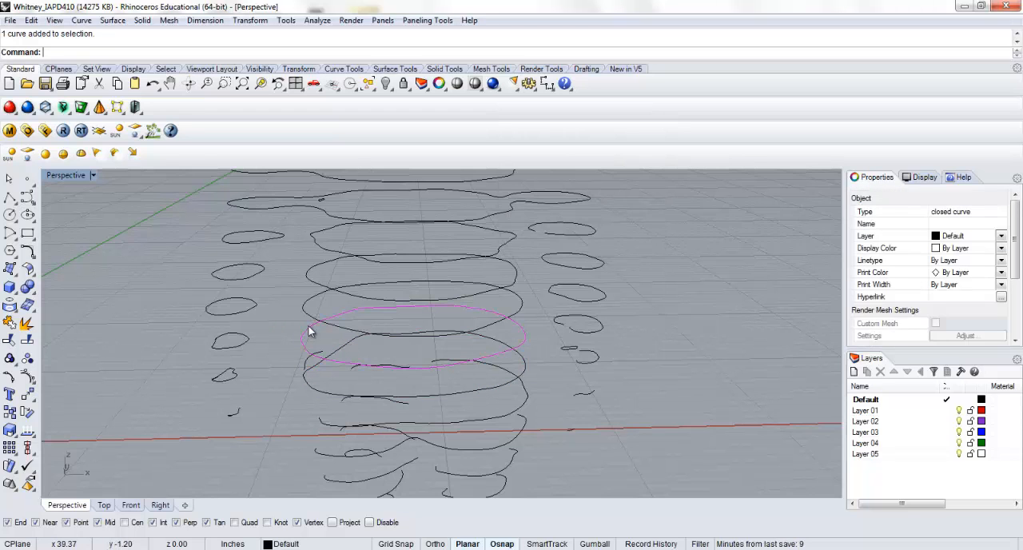
pyautogui.moveTo(315, 384); pyautogui.dragTo(353, 369, button='right')
pyautogui.click(352, 367)
pyautogui.click(295, 341)
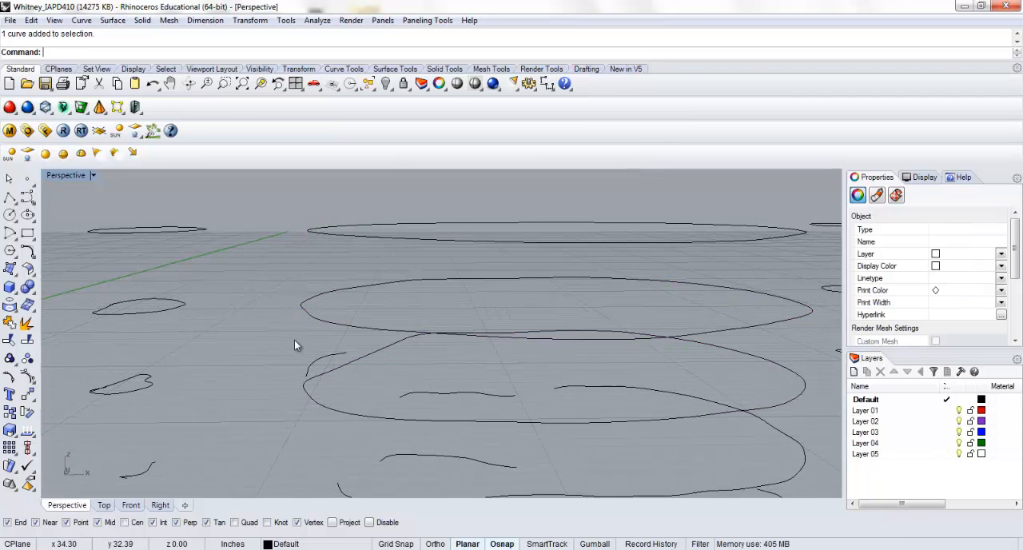
# Loft a surface through the four adjacent closed lower-torso contours, keeping the proposed seam points and loft options
pyautogui.moveTo(294, 340); pyautogui.dragTo(276, 367, button='right')
pyautogui.click(287, 355)
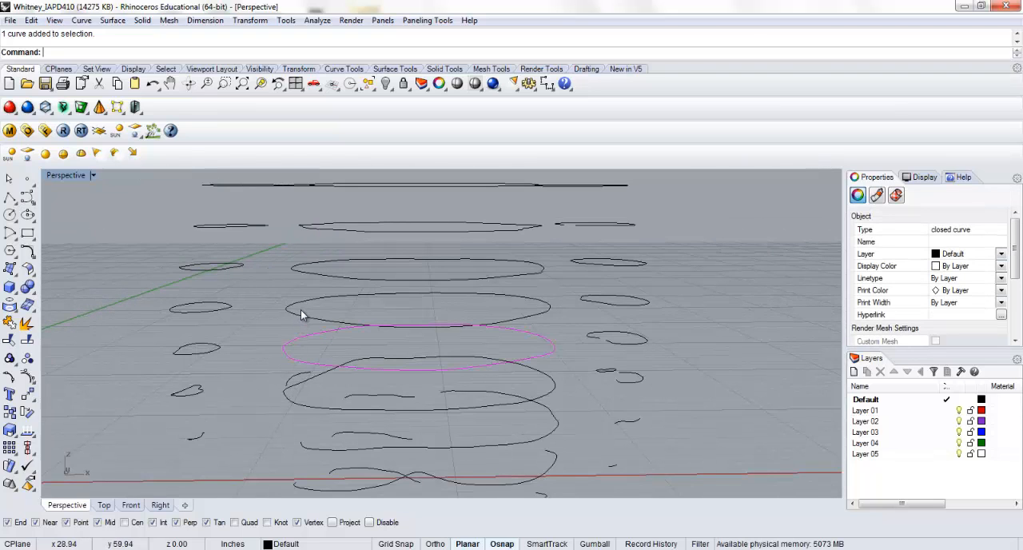
pyautogui.keyDown('shift'); pyautogui.click(288, 317); pyautogui.keyUp('shift')
pyautogui.keyDown('shift'); pyautogui.click(310, 273); pyautogui.keyUp('shift')
pyautogui.keyDown('shift'); pyautogui.click(314, 231); pyautogui.keyUp('shift')
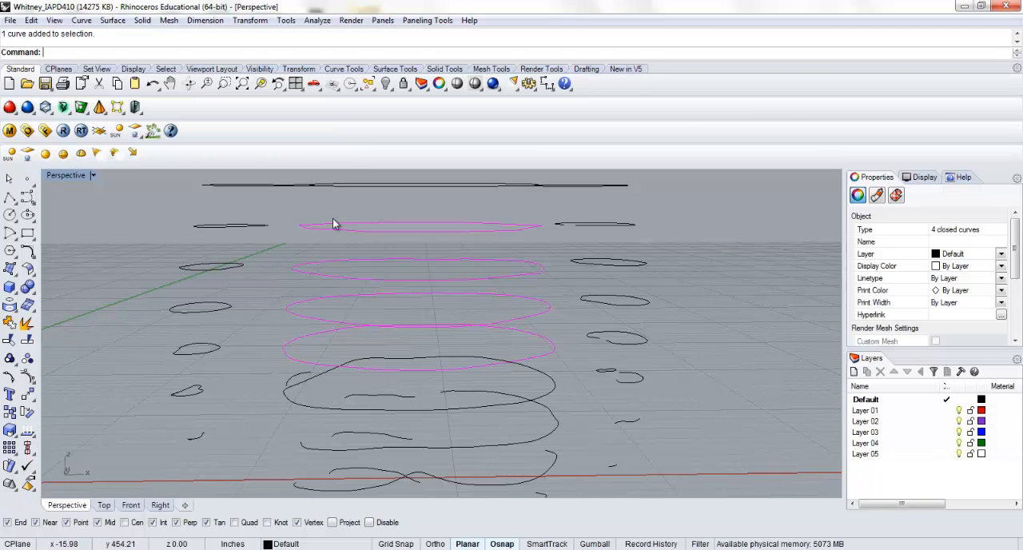
pyautogui.moveTo(333, 219); pyautogui.dragTo(329, 276, button='right')
pyautogui.write('loft')
pyautogui.press('Return')
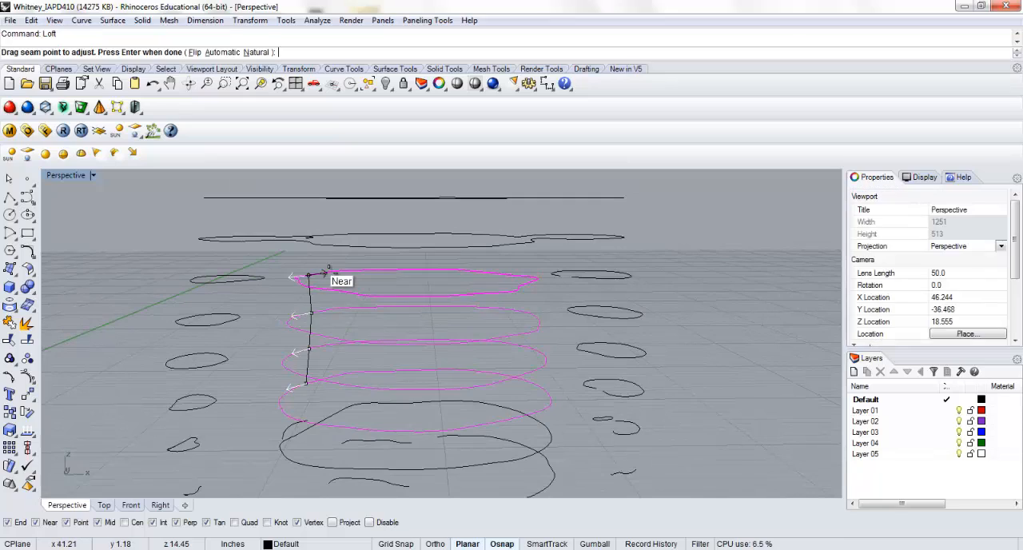
pyautogui.press('Return')
pyautogui.press('Return')
# Select the six consecutive closed contours above the lofted waist band, from the chest up to the base of the neck
pyautogui.moveTo(344, 307); pyautogui.dragTo(352, 270, button='right')
pyautogui.click(356, 255)
pyautogui.click(366, 293)
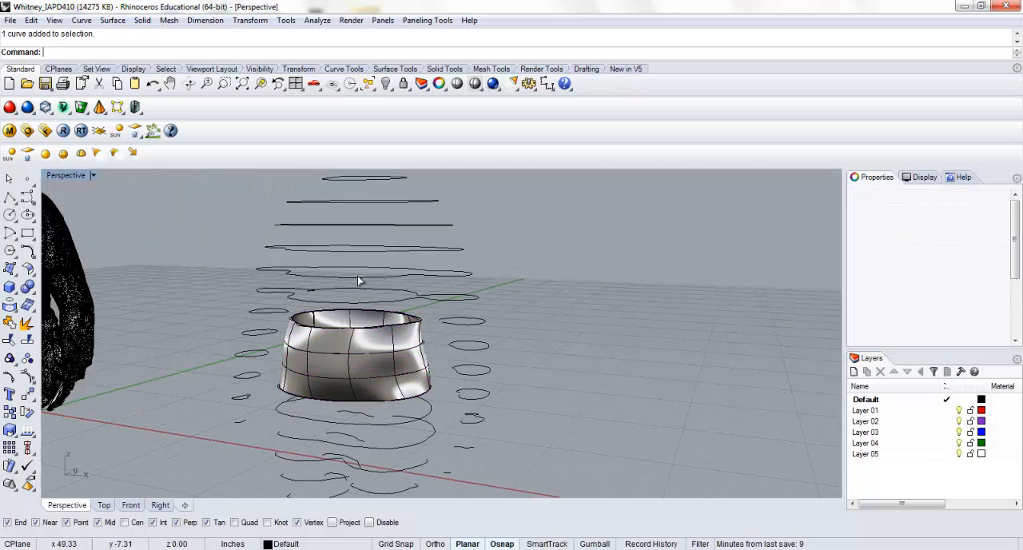
pyautogui.keyDown('shift'); pyautogui.click(367, 273); pyautogui.keyUp('shift')
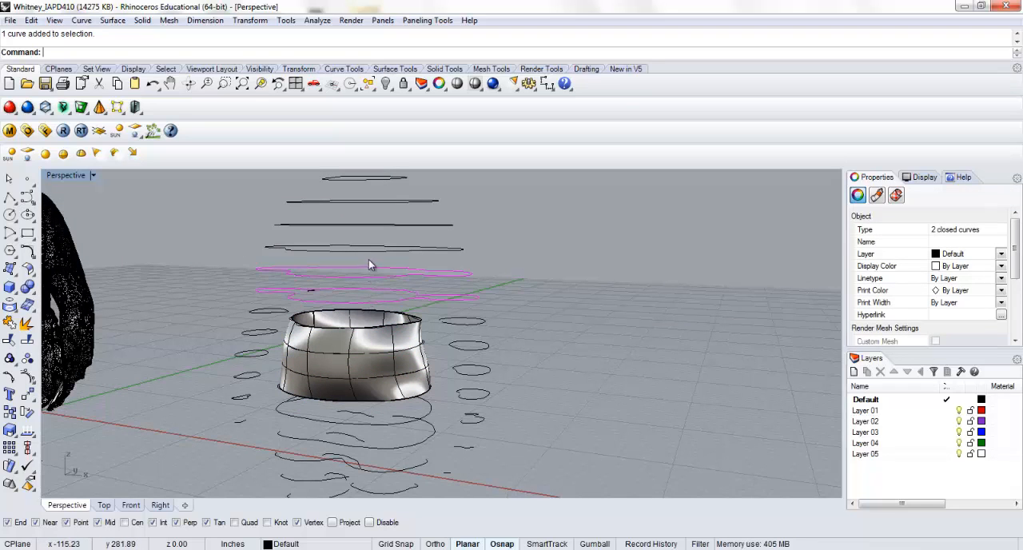
pyautogui.keyDown('shift'); pyautogui.click(368, 252); pyautogui.keyUp('shift')
pyautogui.keyDown('shift'); pyautogui.click(363, 224); pyautogui.keyUp('shift')
pyautogui.keyDown('shift'); pyautogui.click(367, 200); pyautogui.keyUp('shift')
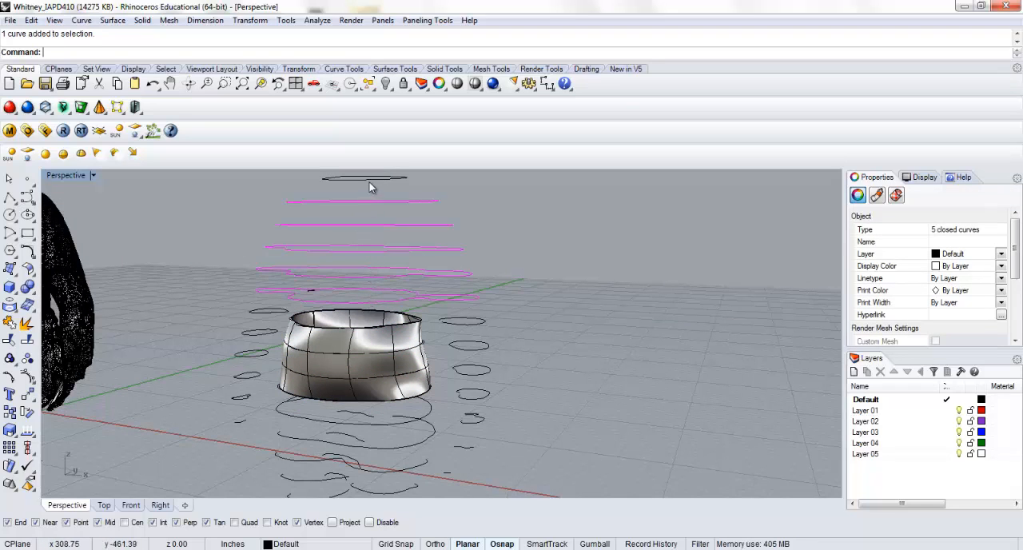
pyautogui.keyDown('shift'); pyautogui.click(371, 177); pyautogui.keyUp('shift')
# Try a Normal-style loft through the six upper-torso contours, rebuilt with 10 control points, and undo it
pyautogui.keyDown('shift'); pyautogui.moveTo(371, 178); pyautogui.dragTo(366, 245, button='right'); pyautogui.keyUp('shift')
pyautogui.write('loft')
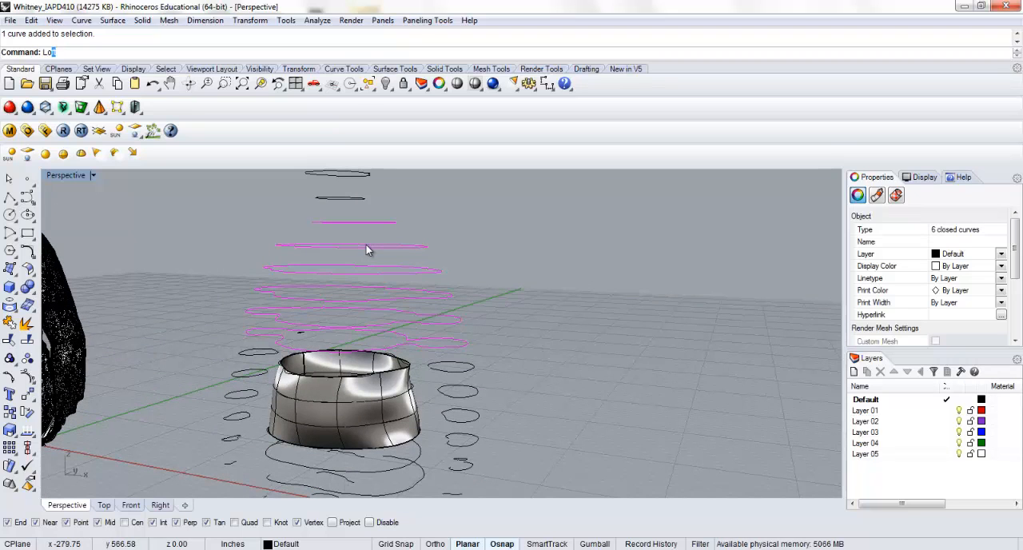
pyautogui.press('Return')
pyautogui.press('Return')
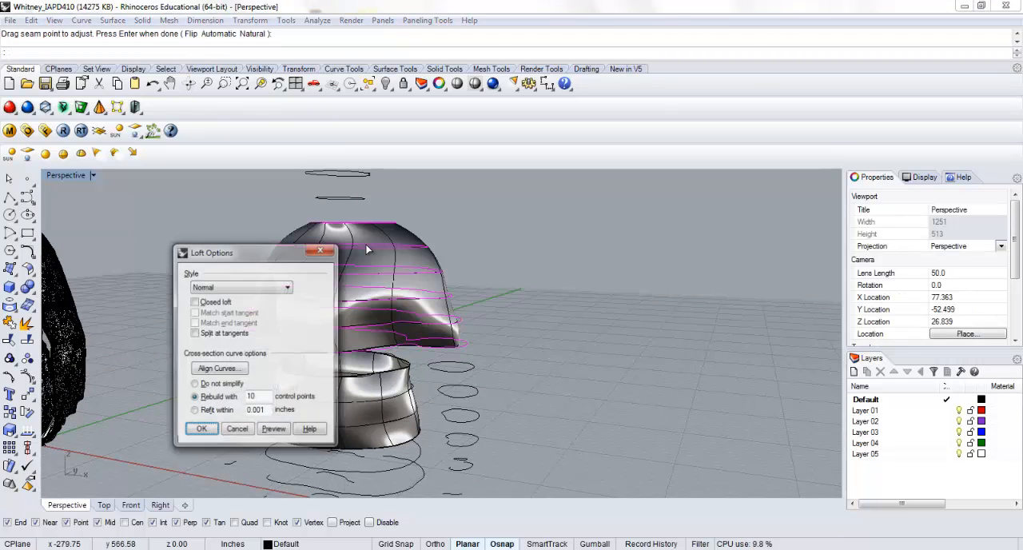
pyautogui.press('Return')
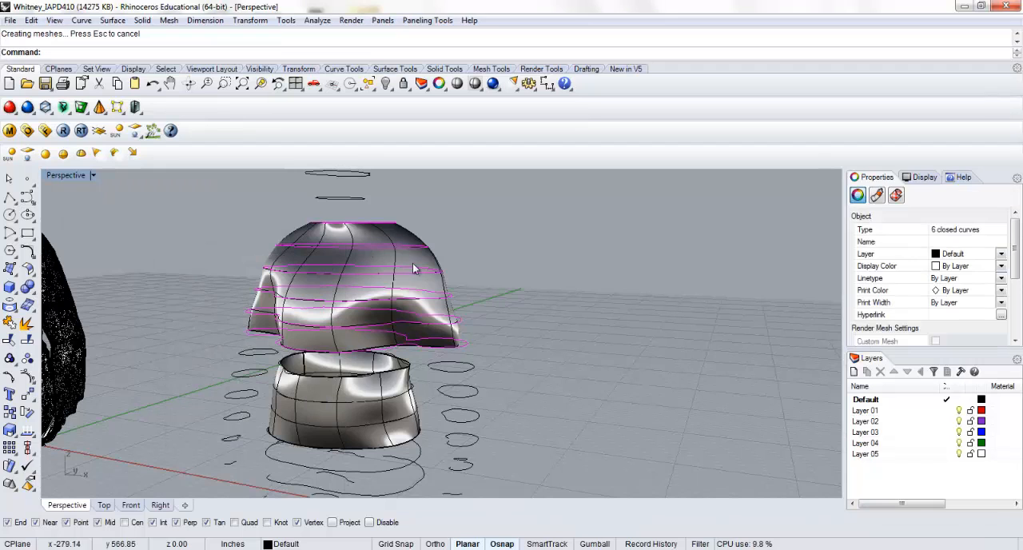
pyautogui.moveTo(413, 263); pyautogui.dragTo(578, 283, button='right')
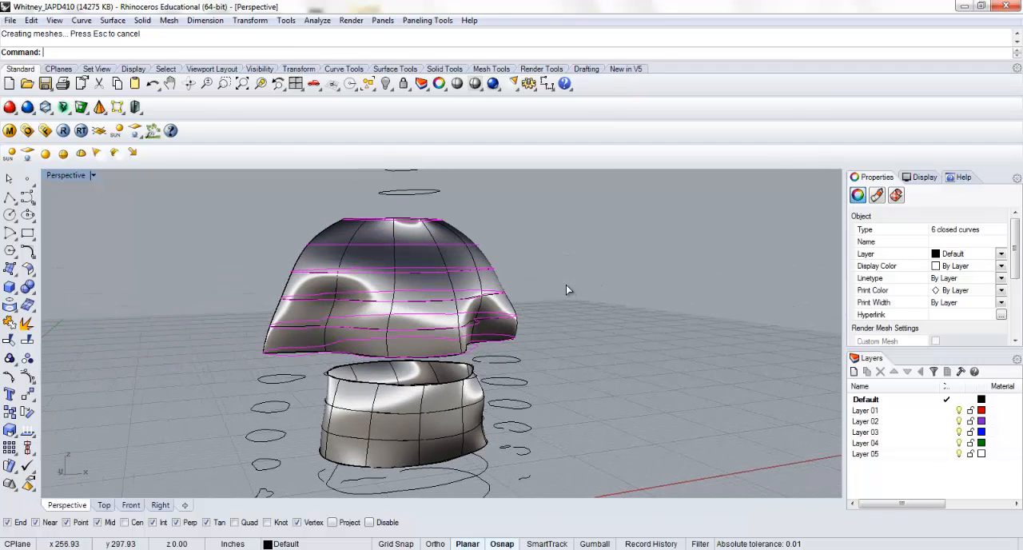
pyautogui.rightClick(566, 284)
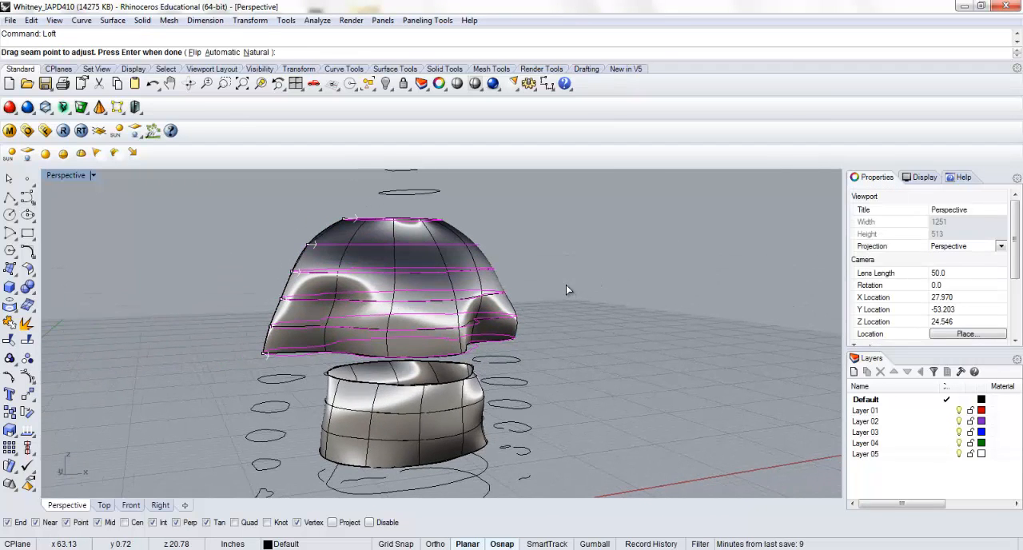
pyautogui.press('Escape')
# Loft the six upper-torso contours with the Straight sections style and the cross-section curves set to Do not simplify
pyautogui.rightClick(566, 286)
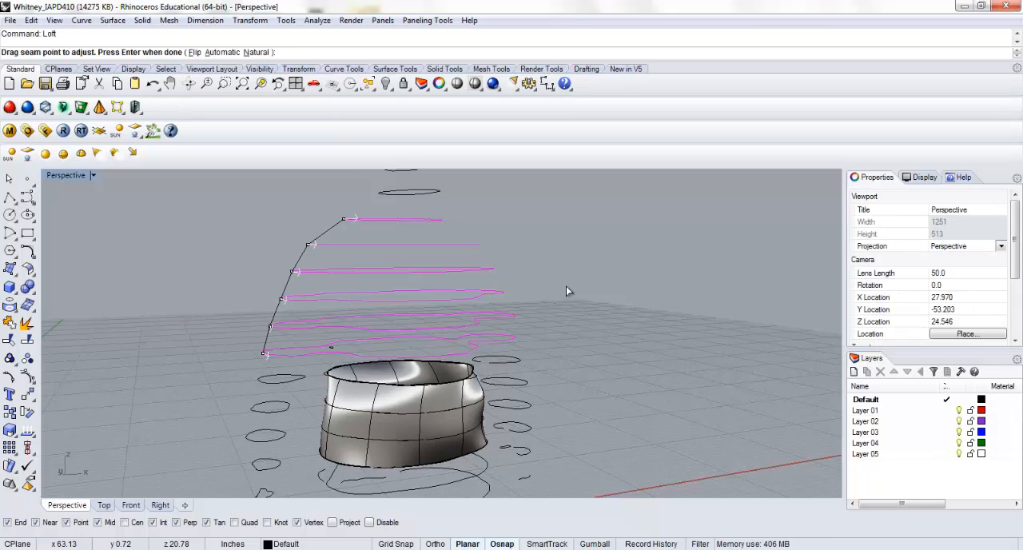
pyautogui.rightClick(567, 287)
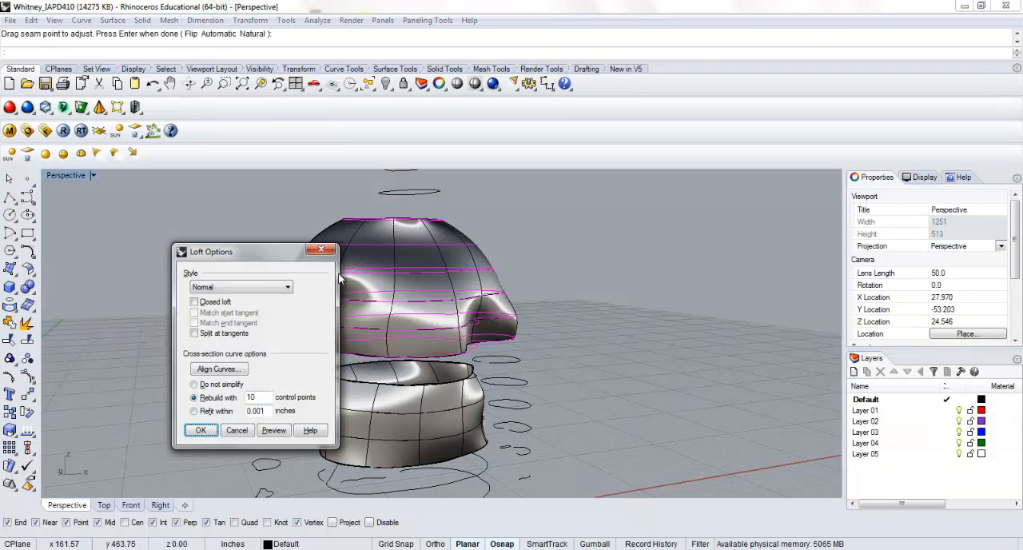
pyautogui.click(290, 288)
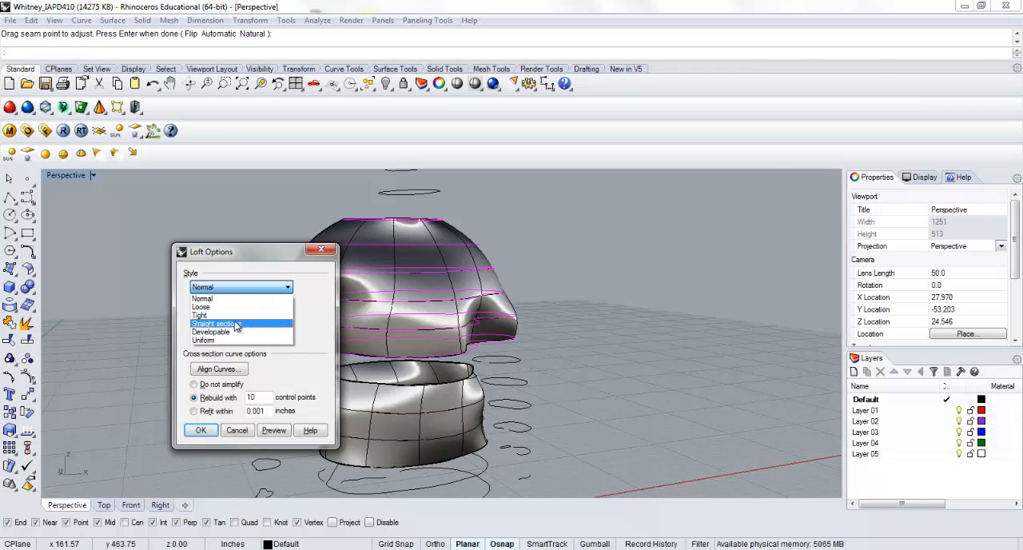
pyautogui.click(239, 328)
pyautogui.click(274, 430)
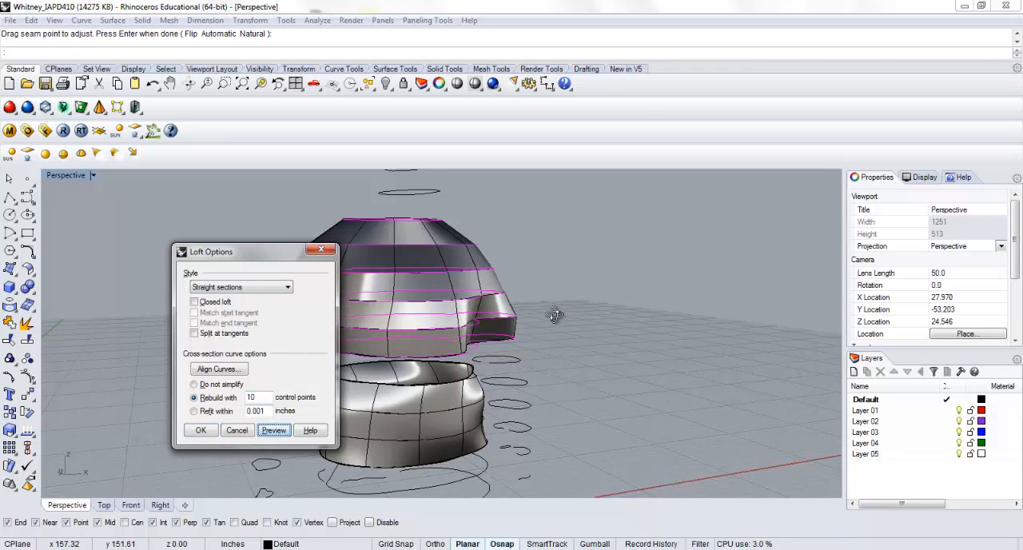
pyautogui.moveTo(555, 315); pyautogui.dragTo(462, 351, button='right')
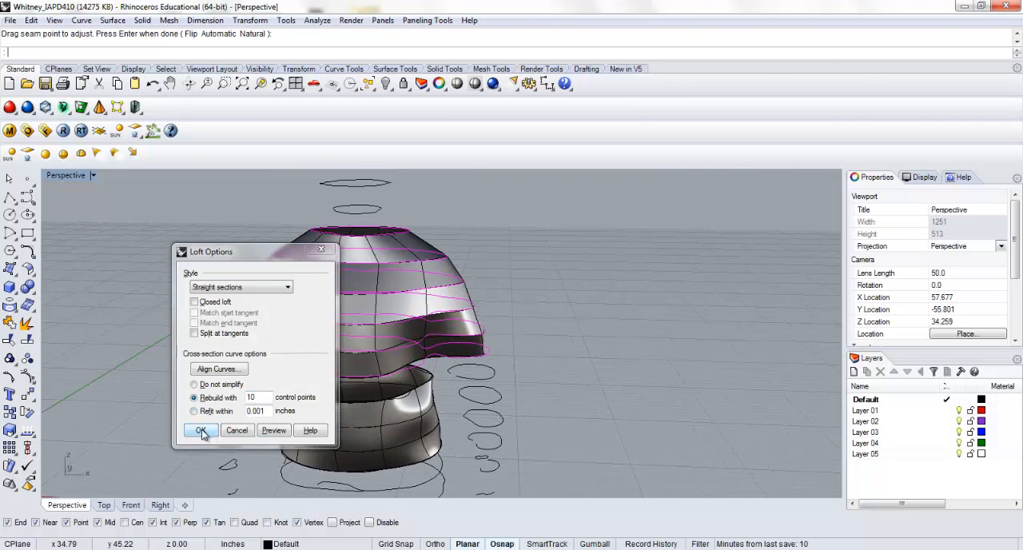
pyautogui.doubleClick(256, 398)
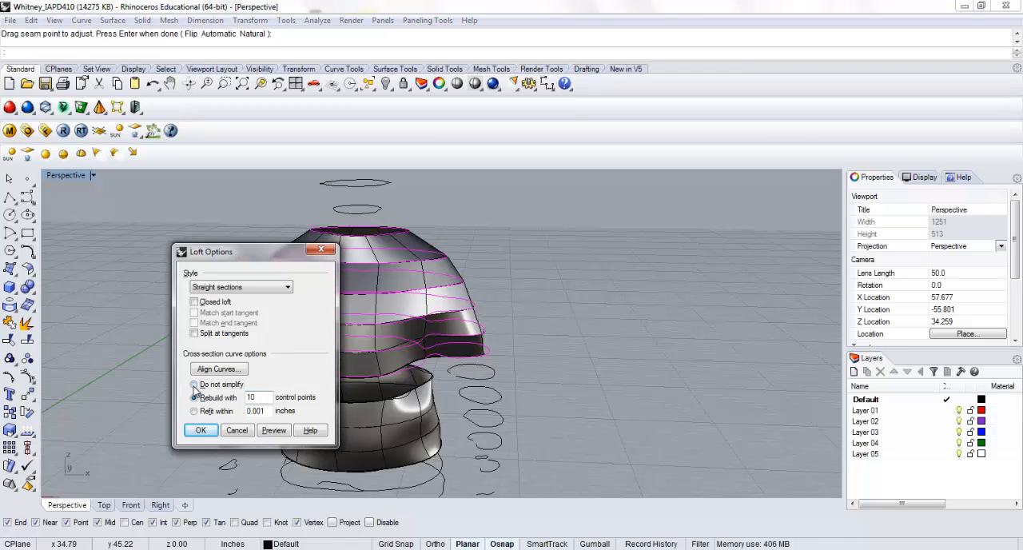
pyautogui.click(194, 385)
pyautogui.click(201, 430)
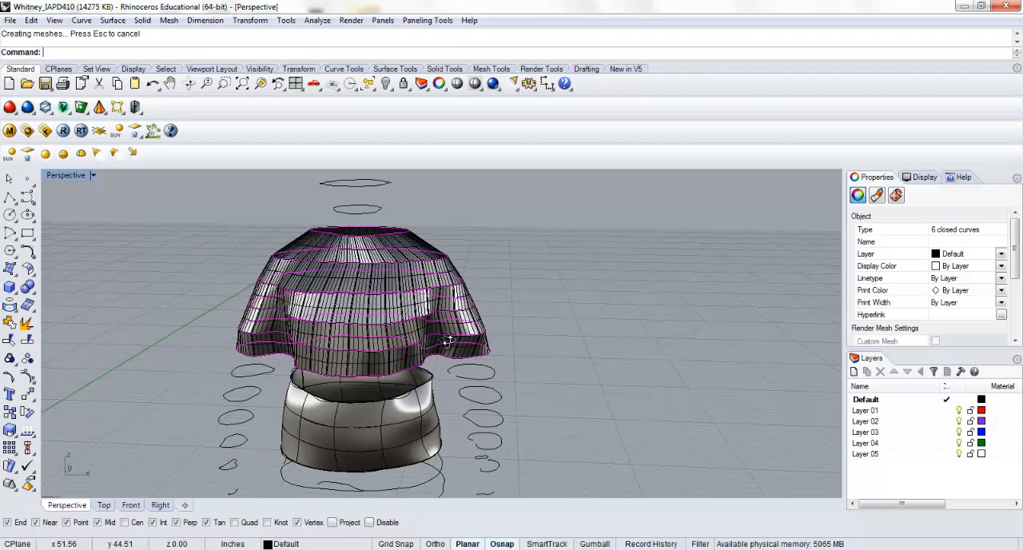
# Unroll the lofted upper-torso polysurface with UnrollSrf, using Labels=Yes and Explode=No
pyautogui.moveTo(449, 340); pyautogui.dragTo(410, 383, button='right')
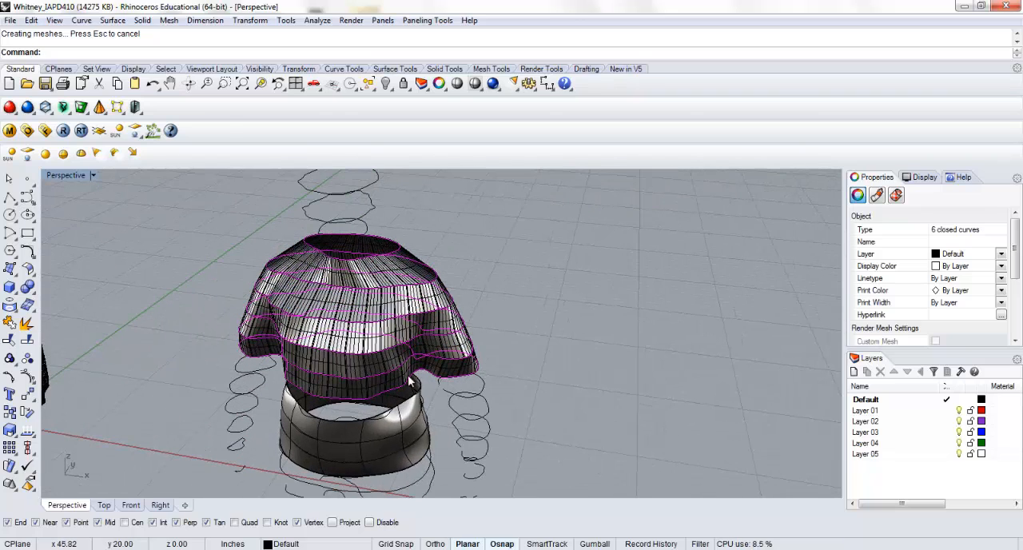
pyautogui.click(379, 344)
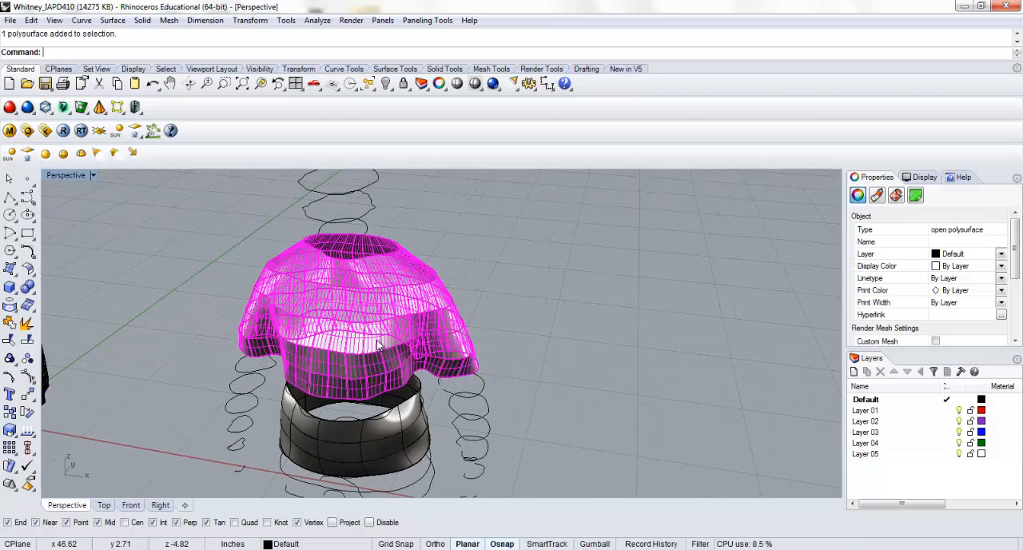
pyautogui.write('Unro')
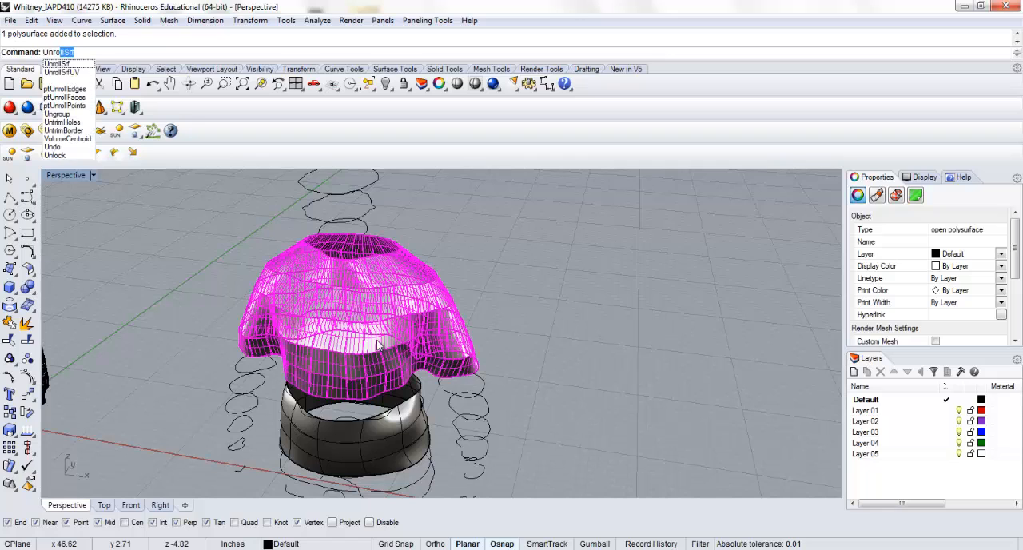
pyautogui.press('Return')
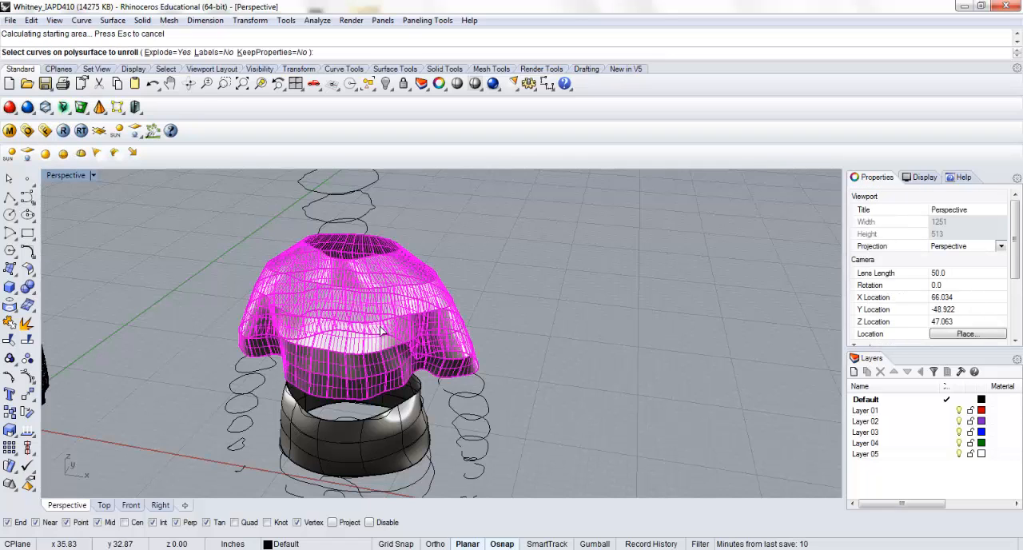
pyautogui.click(214, 51)
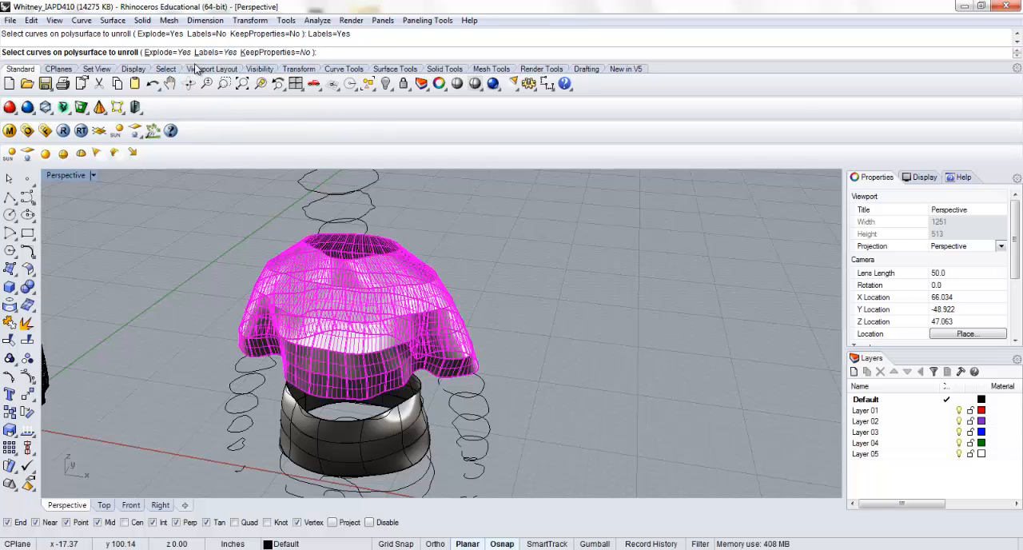
pyautogui.click(162, 53)
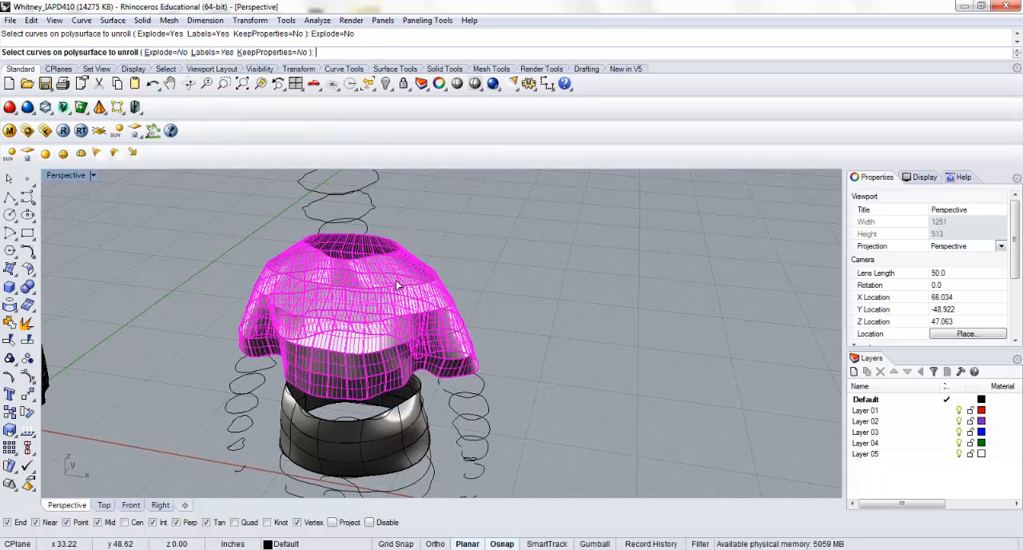
pyautogui.press('Return')
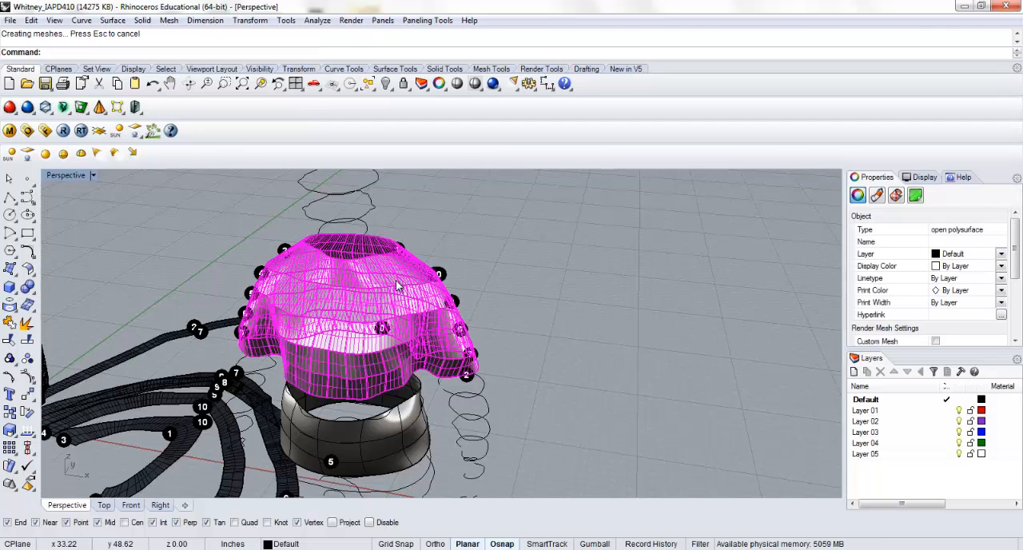
# Select the unrolled strips together with their labels and turn off the display of their surface isocurves
pyautogui.keyDown('shift'); pyautogui.moveTo(260, 310); pyautogui.dragTo(373, 347, button='right'); pyautogui.keyUp('shift')
pyautogui.keyDown('shift'); pyautogui.moveTo(320, 232); pyautogui.dragTo(397, 330, button='right'); pyautogui.keyUp('shift')
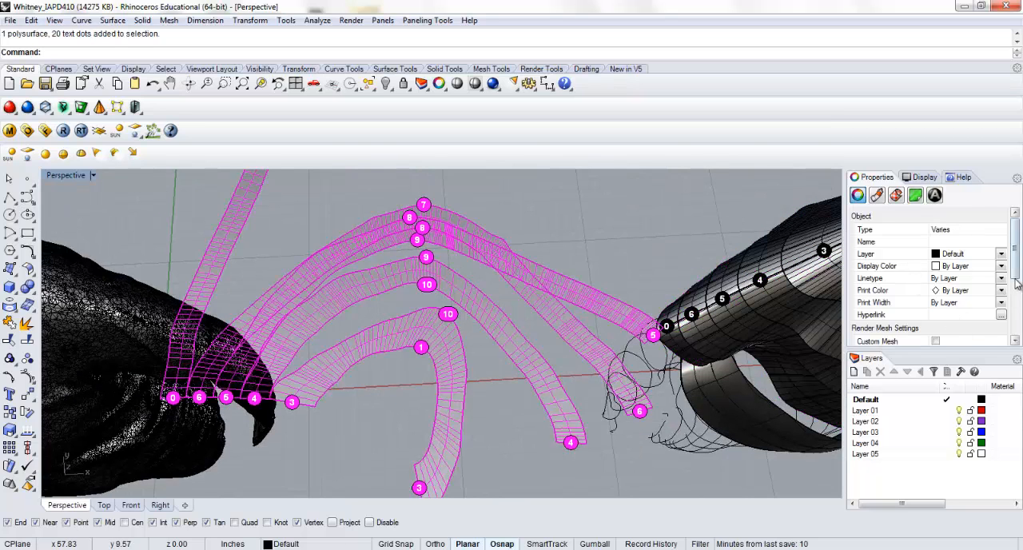
pyautogui.scroll(-3, 1017, 284)
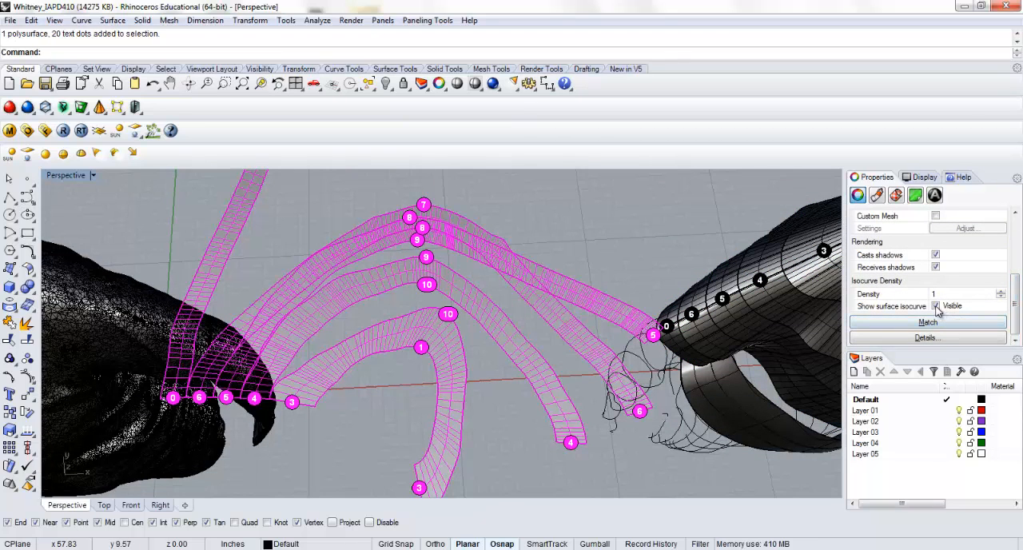
pyautogui.click(936, 306)
pyautogui.click(493, 363)
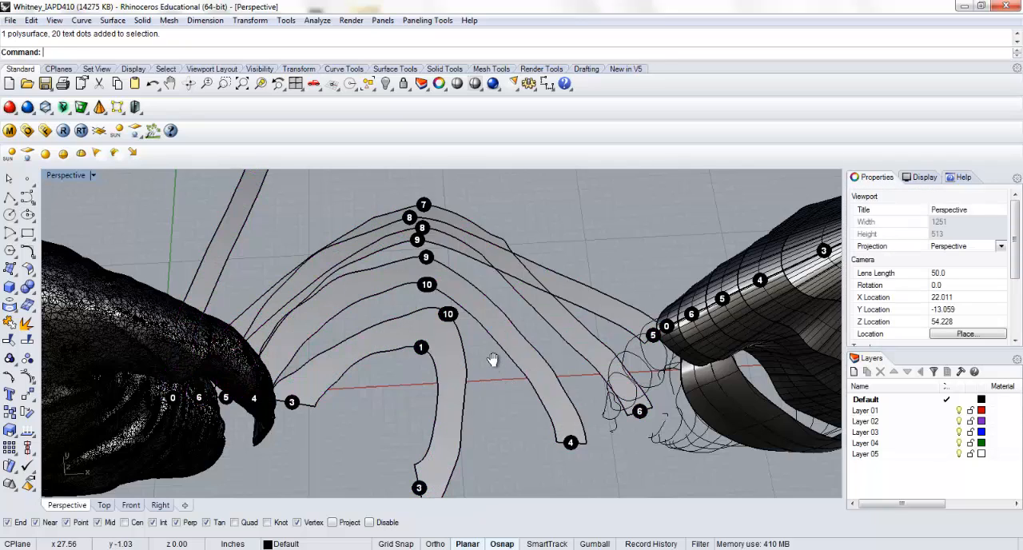
# Inspect the overlapping unrolled strips, and delete them together with their labels
pyautogui.moveTo(493, 361); pyautogui.dragTo(444, 338, button='right')
pyautogui.scroll(-2, 493, 366)
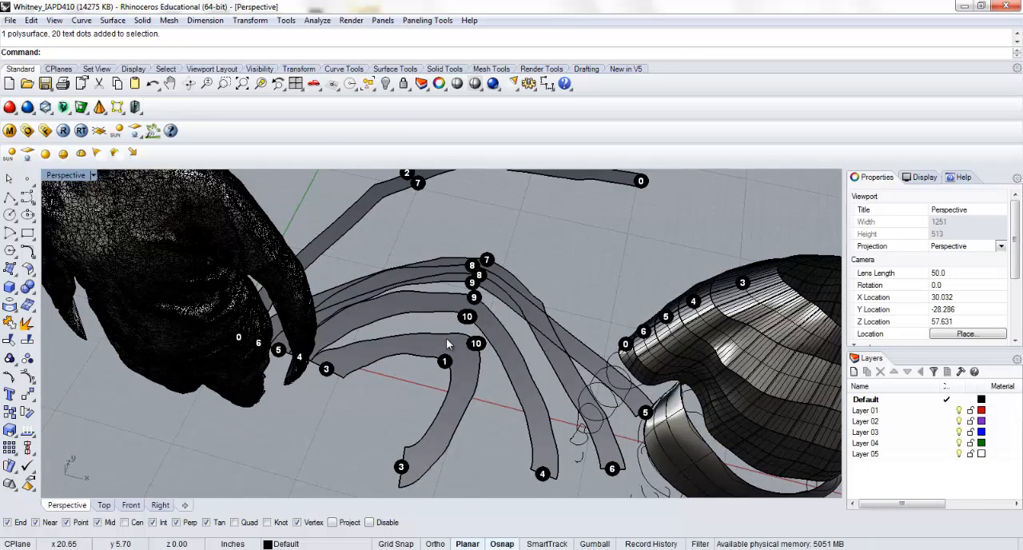
pyautogui.scroll(-3, 446, 338)
pyautogui.click(522, 341)
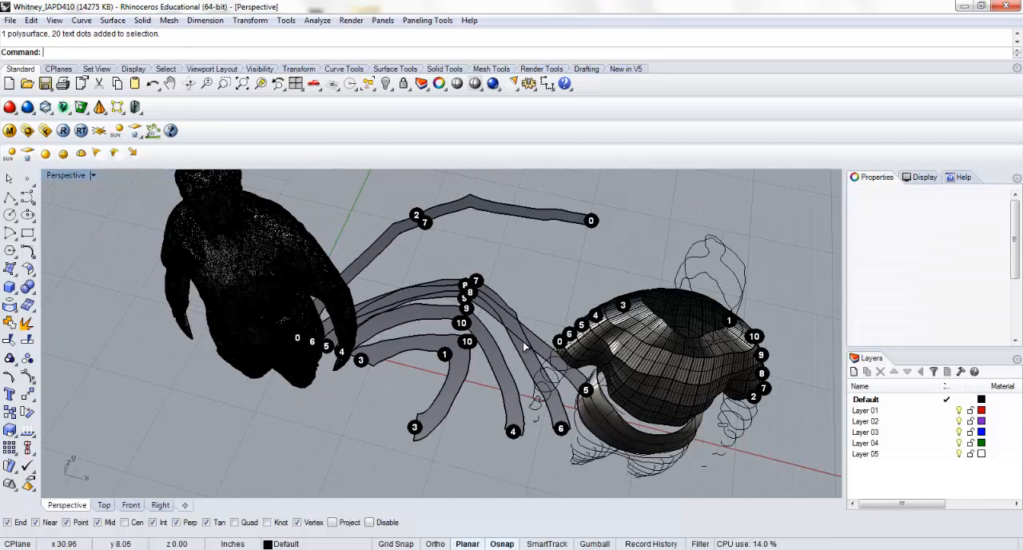
pyautogui.scroll(-3, 516, 342)
pyautogui.press('Delete')
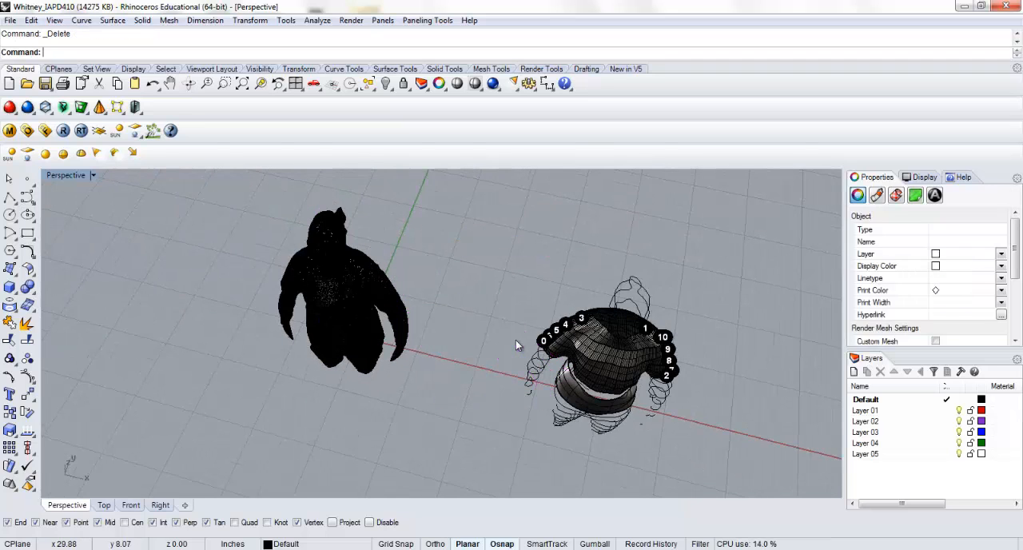
# Unroll the upper-torso polysurface again with UnrollSrf, setting Explode=Yes and keeping Labels=Yes
pyautogui.click(586, 343)
pyautogui.write('Un')
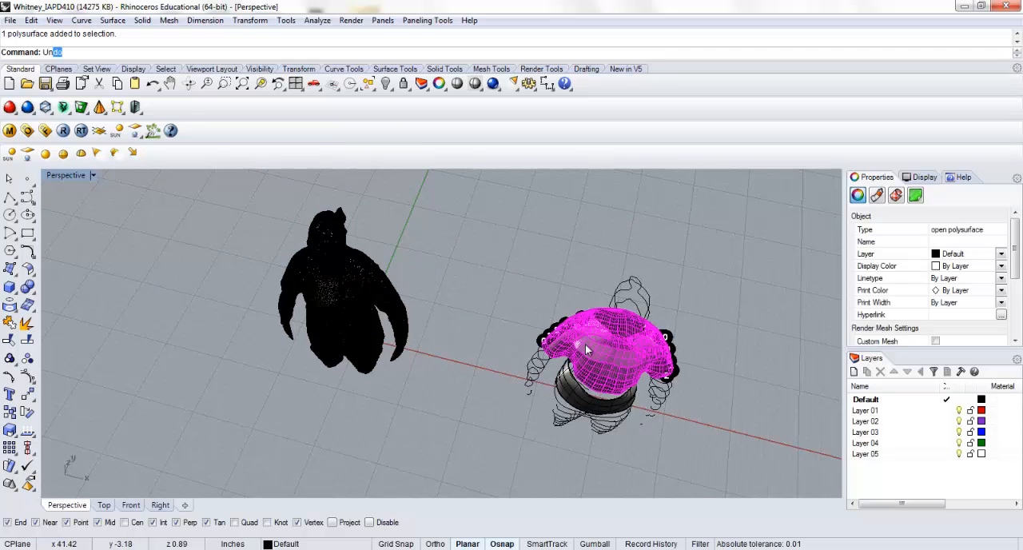
pyautogui.write('rollsrf')
pyautogui.press('Return')
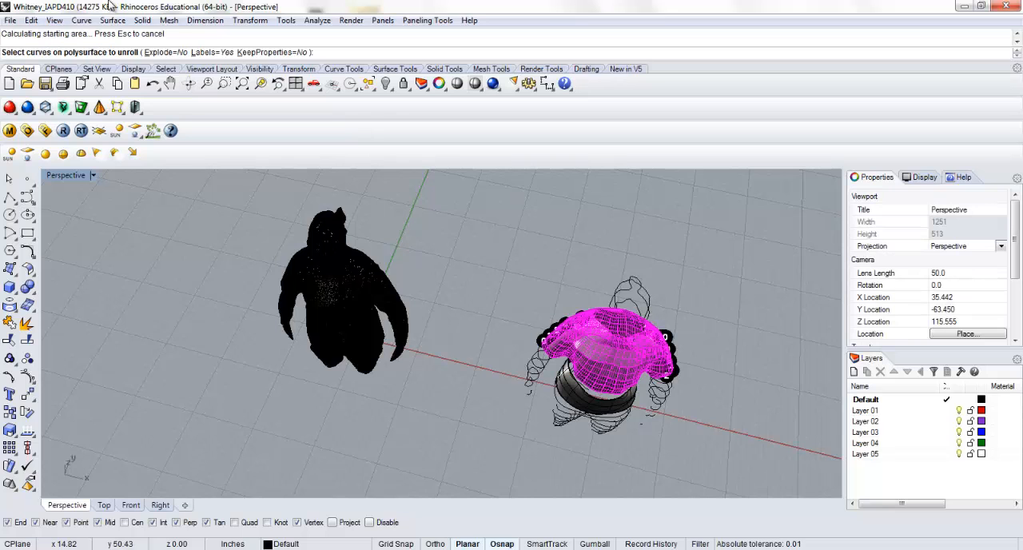
pyautogui.click(170, 53)
pyautogui.press('Return')
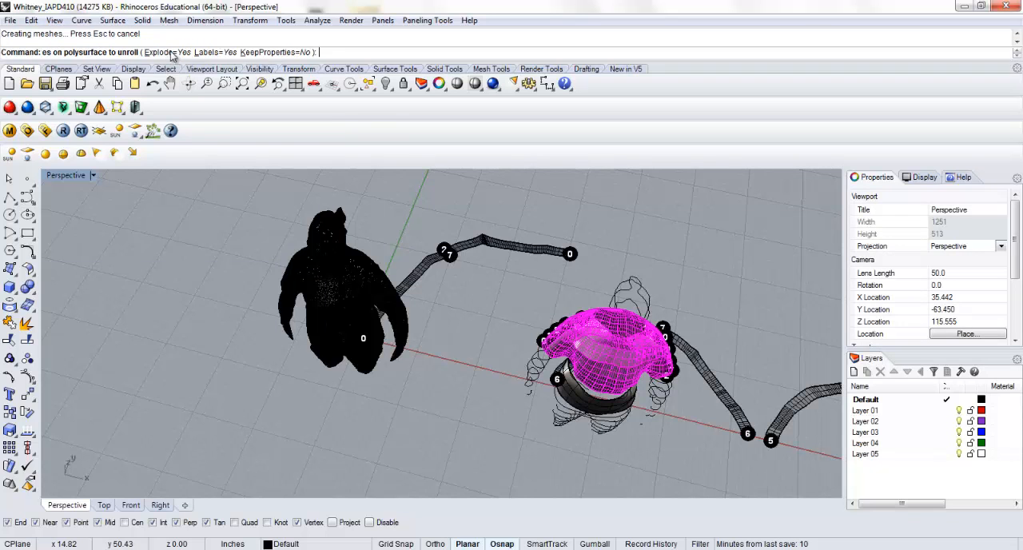
# Examine the separately unrolled strips and the matching edge labels beside the torso
pyautogui.scroll(-3, 514, 328)
pyautogui.moveTo(514, 328); pyautogui.dragTo(354, 293, button='right')
pyautogui.scroll(5, 277, 332)
pyautogui.scroll(3, 277, 332)
pyautogui.keyDown('shift'); pyautogui.moveTo(277, 333); pyautogui.dragTo(416, 325, button='right'); pyautogui.keyUp('shift')
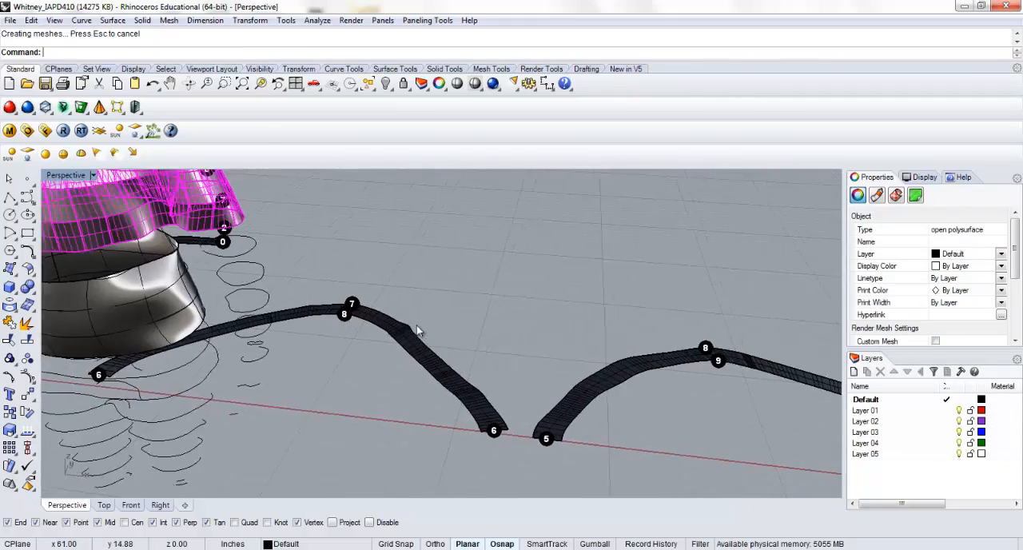
# Hide the torso surfaces, contour curves, unrolled strips and labels, excluding the scanned body mesh
pyautogui.scroll(-5, 416, 326)
pyautogui.keyDown('shift'); pyautogui.moveTo(350, 330); pyautogui.dragTo(424, 391, button='right'); pyautogui.keyUp('shift')
pyautogui.click(423, 390)
pyautogui.scroll(6, 364, 332)
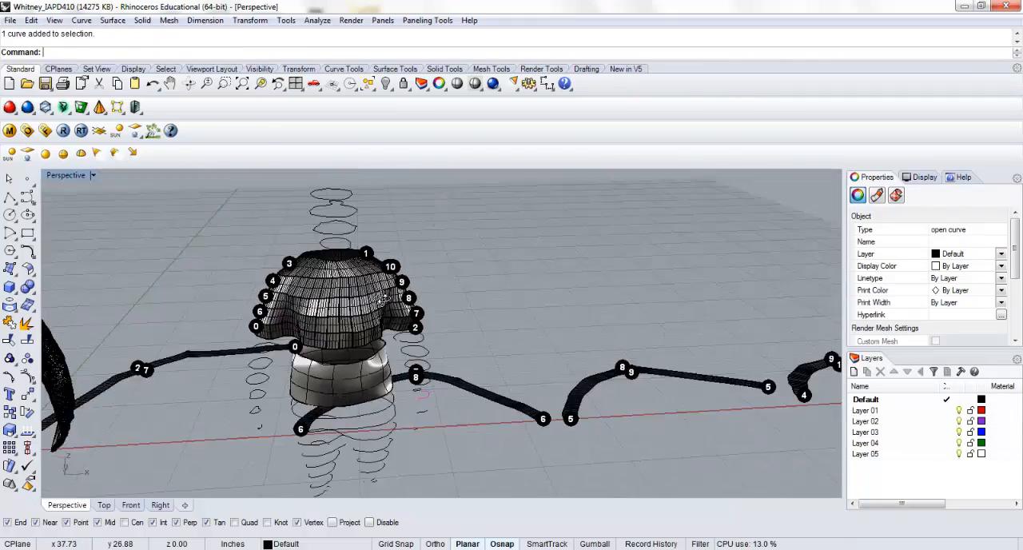
pyautogui.moveTo(424, 280); pyautogui.dragTo(392, 321, button='right')
pyautogui.scroll(-5, 396, 324)
pyautogui.scroll(-5, 489, 315)
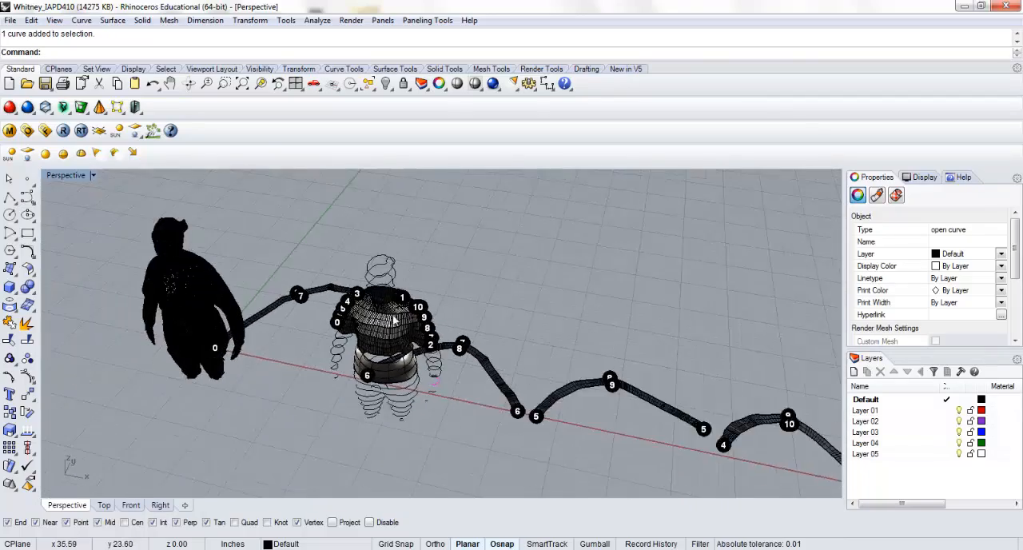
pyautogui.moveTo(490, 314); pyautogui.dragTo(691, 377, button='right')
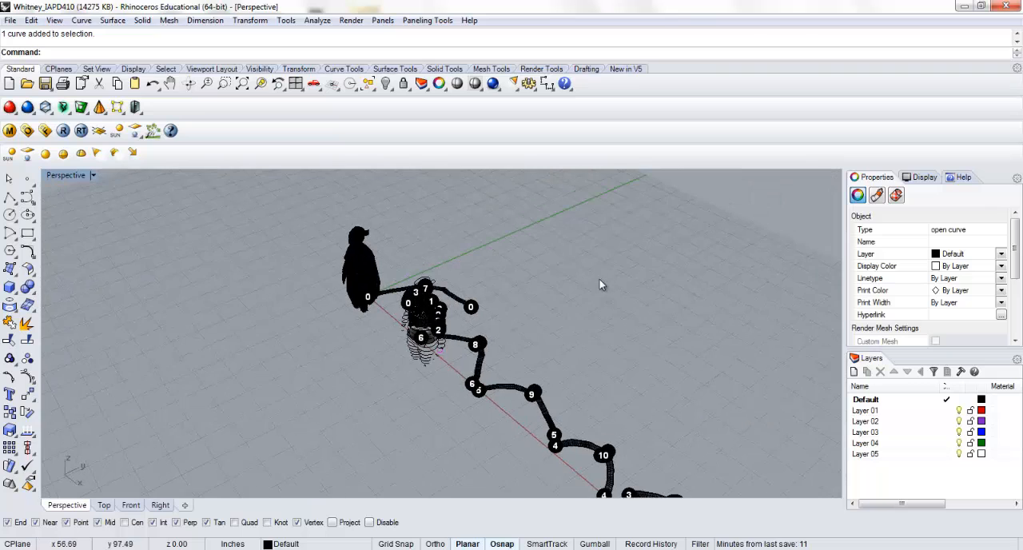
pyautogui.scroll(-3, 640, 282)
pyautogui.moveTo(672, 271); pyautogui.dragTo(459, 451)
pyautogui.write('Hide')
pyautogui.press('Return')
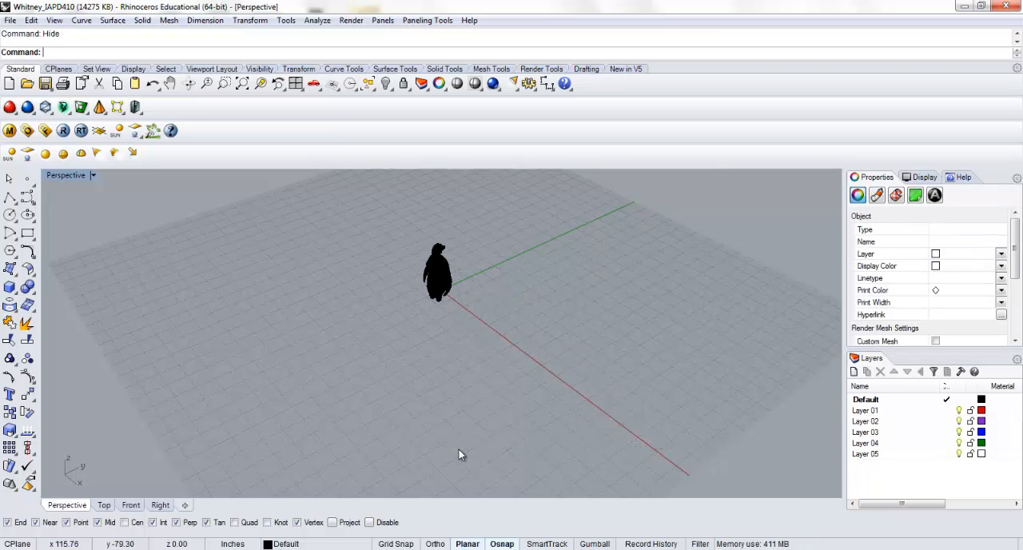
# Draw an open polyline over the chest and up to the neck, snapping its points to vertices of the body mesh
pyautogui.moveTo(318, 244); pyautogui.dragTo(149, 213, button='right')
pyautogui.scroll(10, 374, 282)
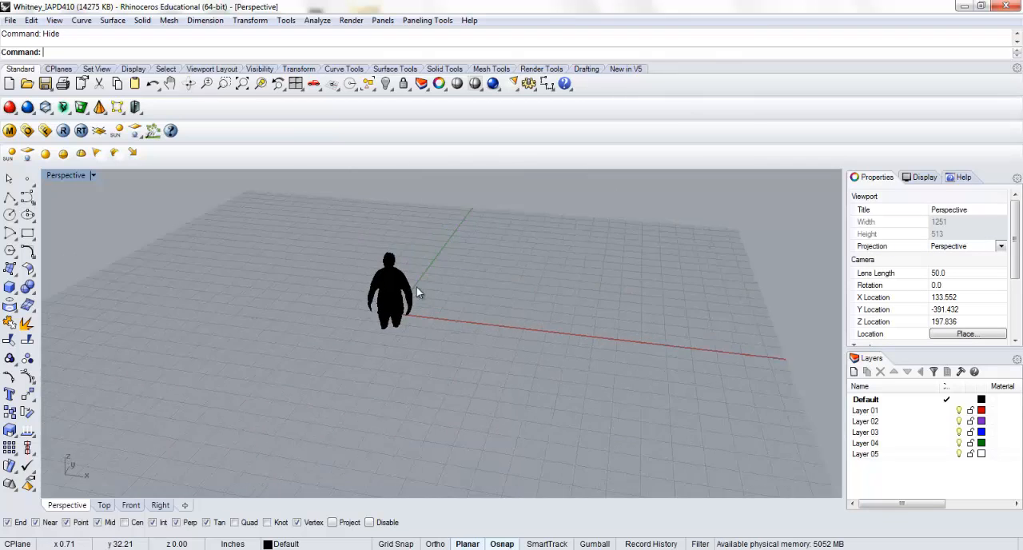
pyautogui.scroll(6, 370, 275)
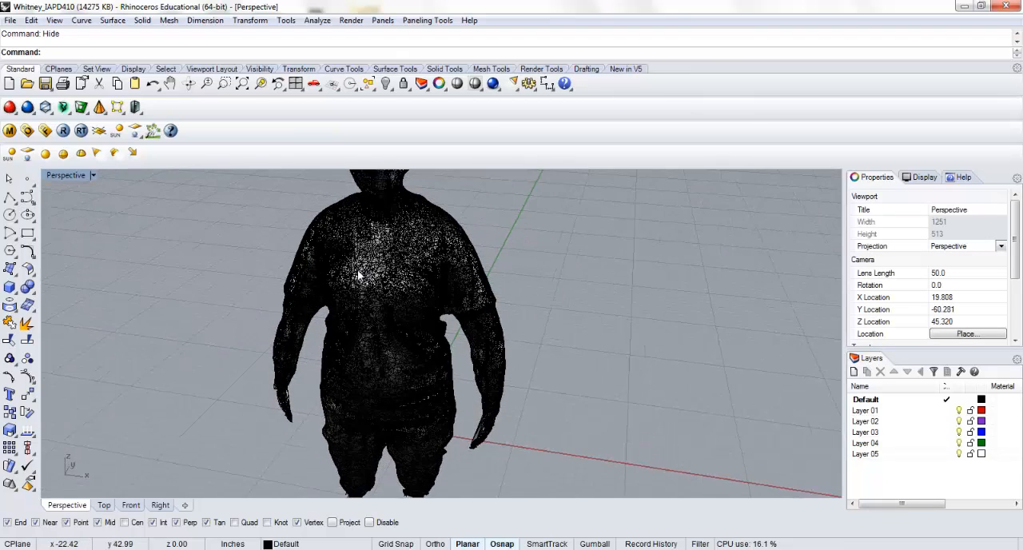
pyautogui.click(9, 198)
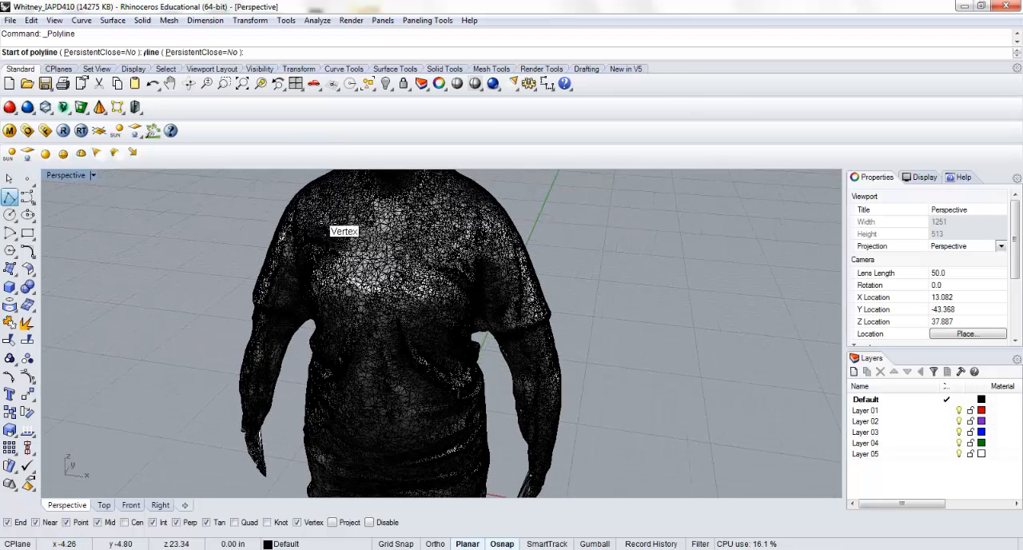
pyautogui.scroll(5, 336, 232)
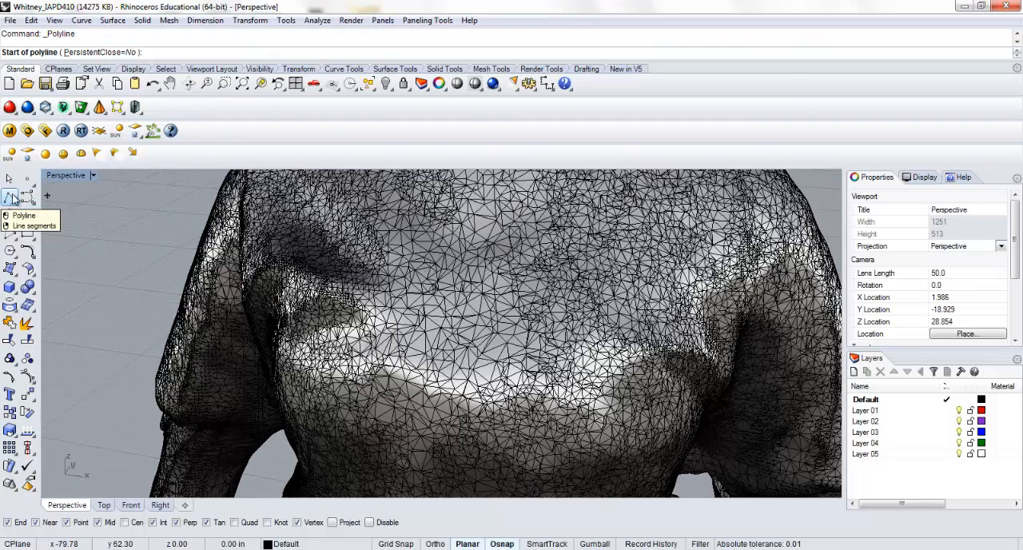
pyautogui.click(323, 300)
pyautogui.click(387, 262)
pyautogui.click(441, 304)
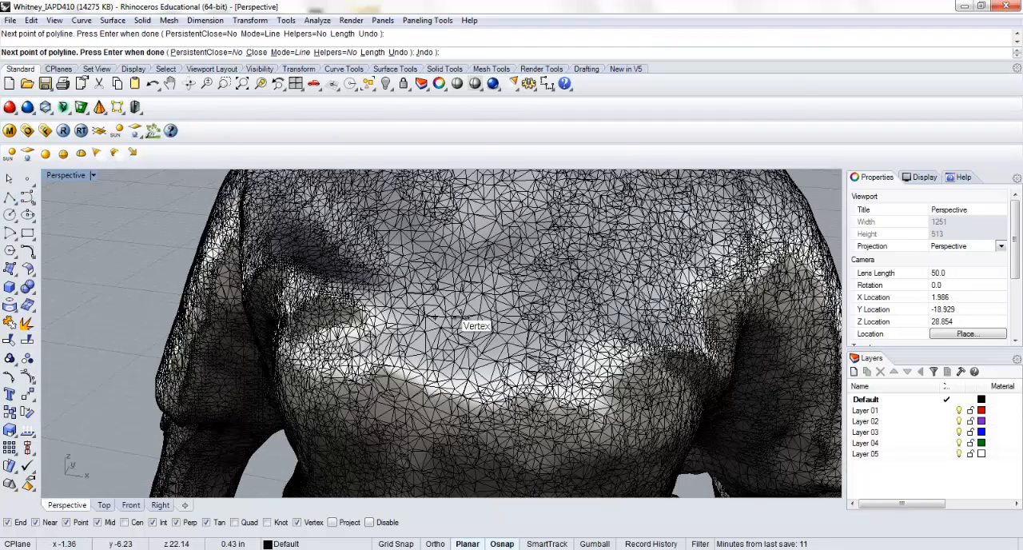
pyautogui.click(501, 273)
pyautogui.click(616, 199)
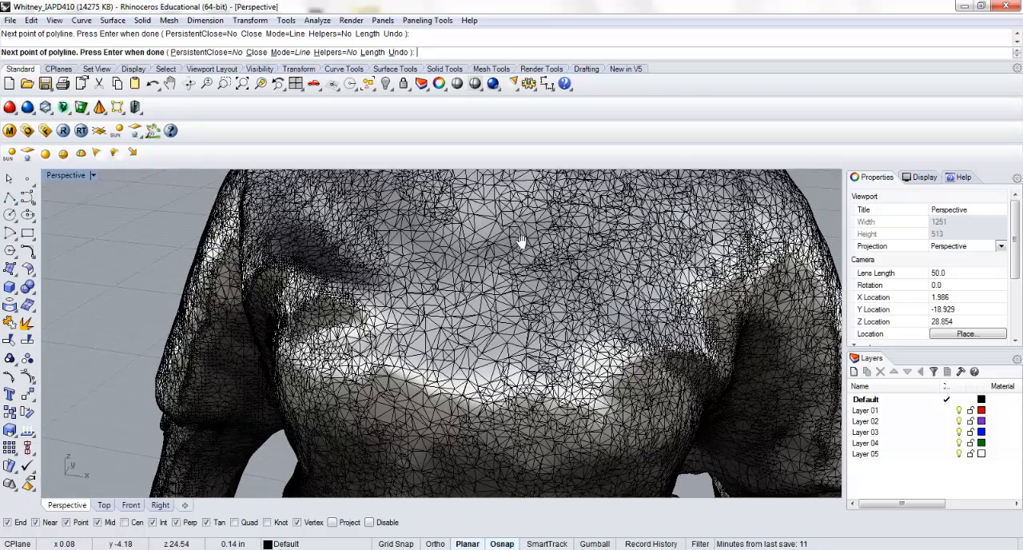
pyautogui.keyDown('shift'); pyautogui.moveTo(521, 242); pyautogui.dragTo(525, 352, button='right'); pyautogui.keyUp('shift')
pyautogui.moveTo(496, 278); pyautogui.dragTo(470, 287, button='right')
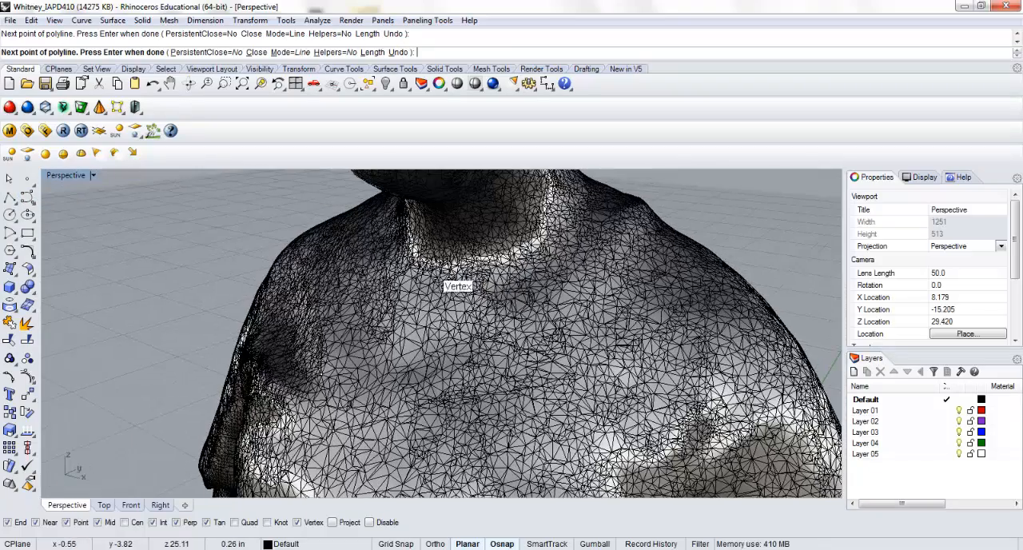
pyautogui.press('Return')
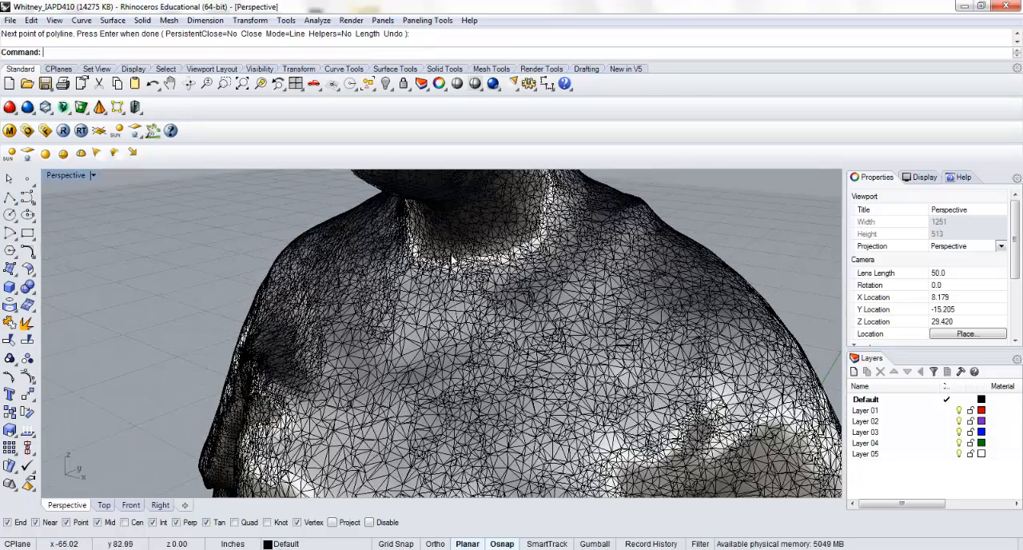
# Inspect the polyline on the mesh from the side and delete it
pyautogui.click(451, 251)
pyautogui.moveTo(497, 258); pyautogui.dragTo(394, 269, button='right')
pyautogui.scroll(4, 357, 267)
pyautogui.moveTo(320, 272); pyautogui.dragTo(366, 275, button='right')
pyautogui.scroll(-5, 323, 273)
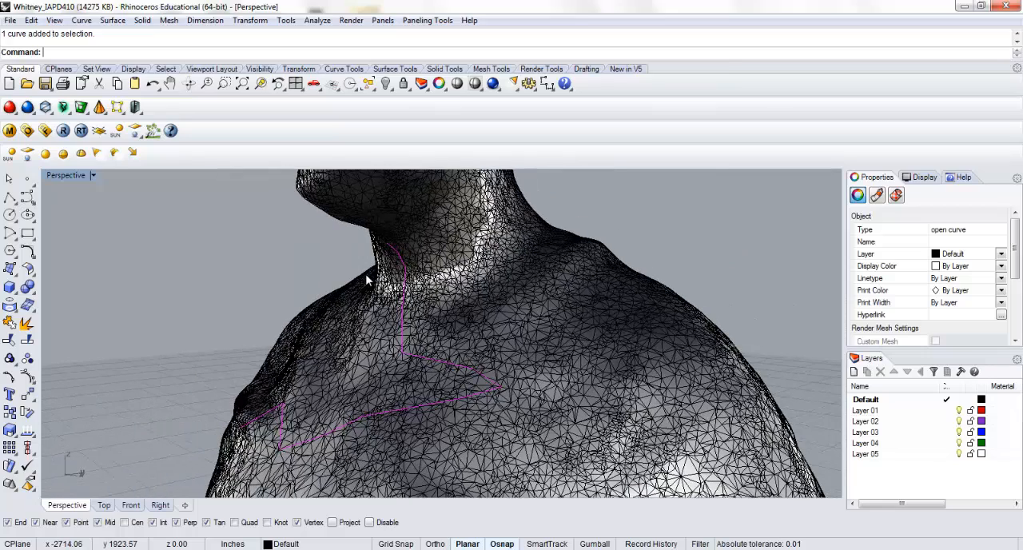
pyautogui.press('Delete')
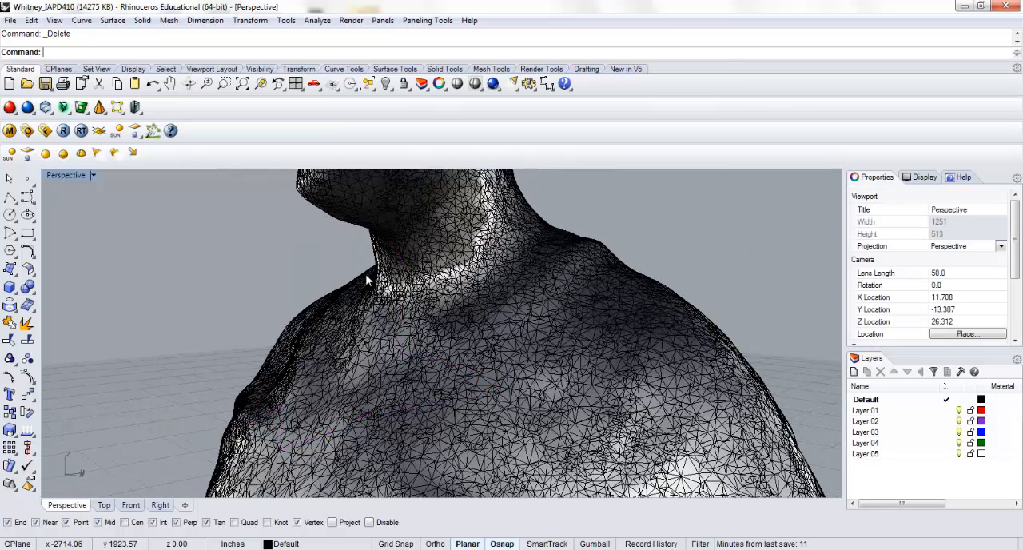
# Show all four viewports and draw a small rectangle beside the body mesh in the Front view
pyautogui.scroll(-5, 432, 281)
pyautogui.doubleClick(70, 175)
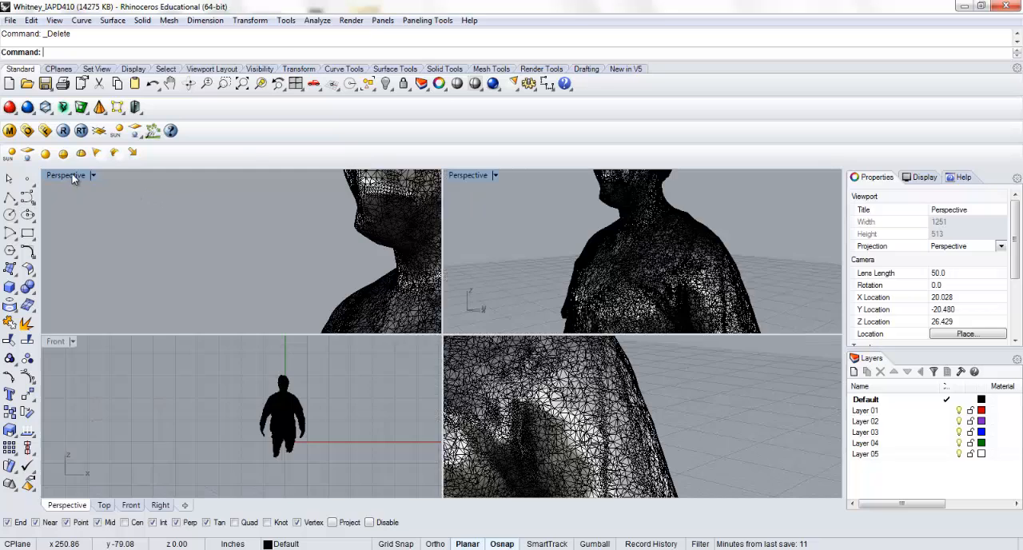
pyautogui.click(27, 233)
pyautogui.scroll(5, 304, 415)
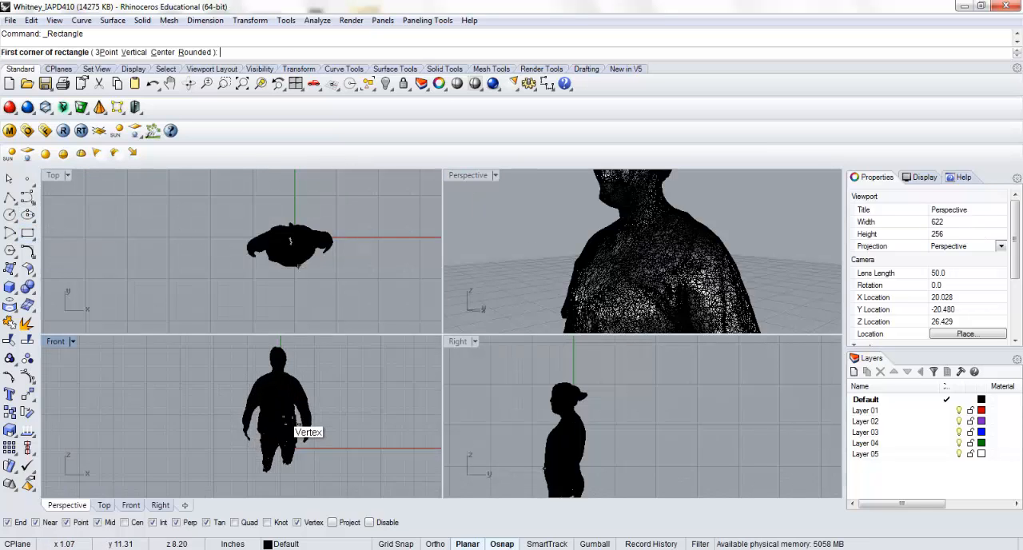
pyautogui.moveTo(147, 385); pyautogui.dragTo(149, 388, button='right')
pyautogui.click(146, 383)
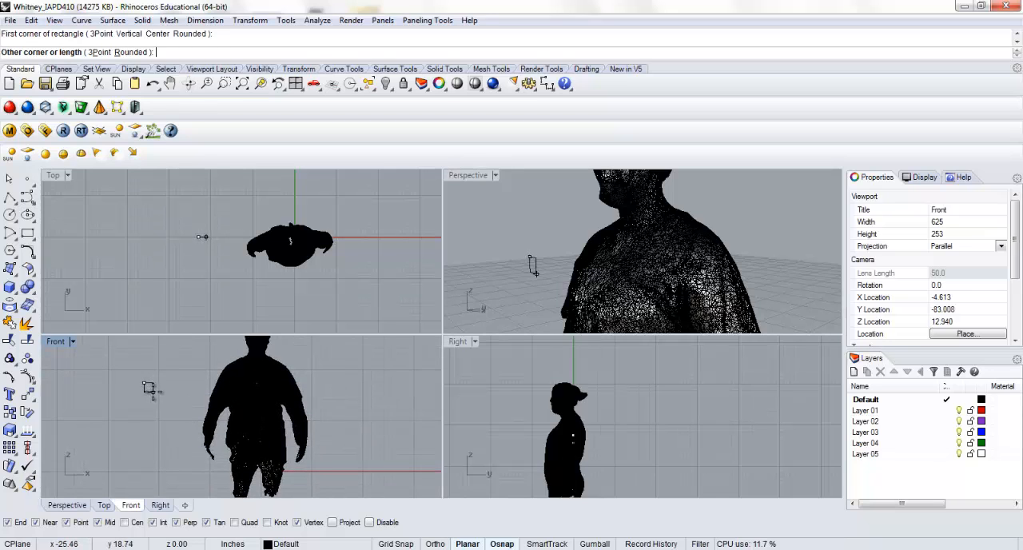
pyautogui.click(152, 392)
pyautogui.click(10, 412)
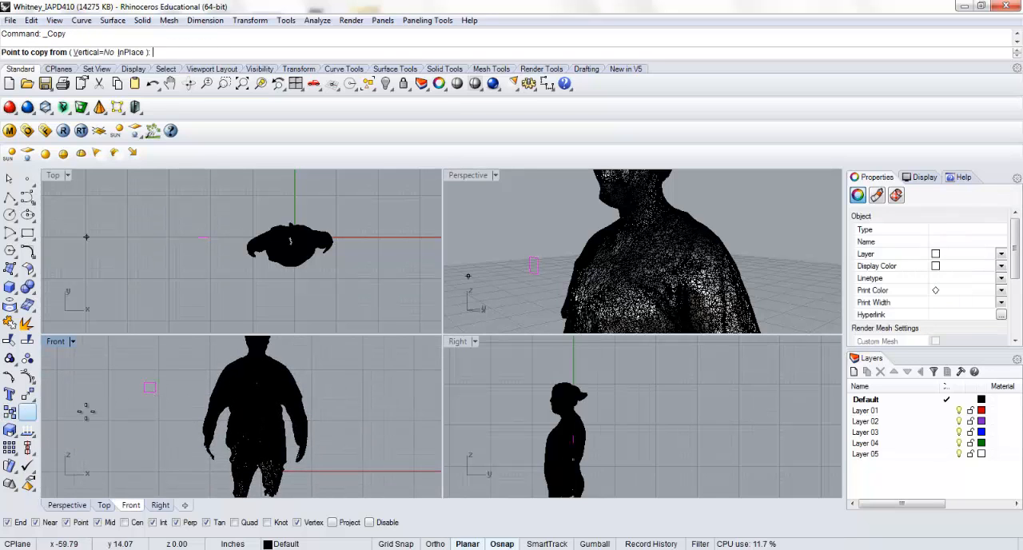
pyautogui.press('Escape')
# Array the rectangle with 3 copies in X, 3 in Y and 1 in Z, using a spacing of 5 in both directions
pyautogui.scroll(3, 152, 408)
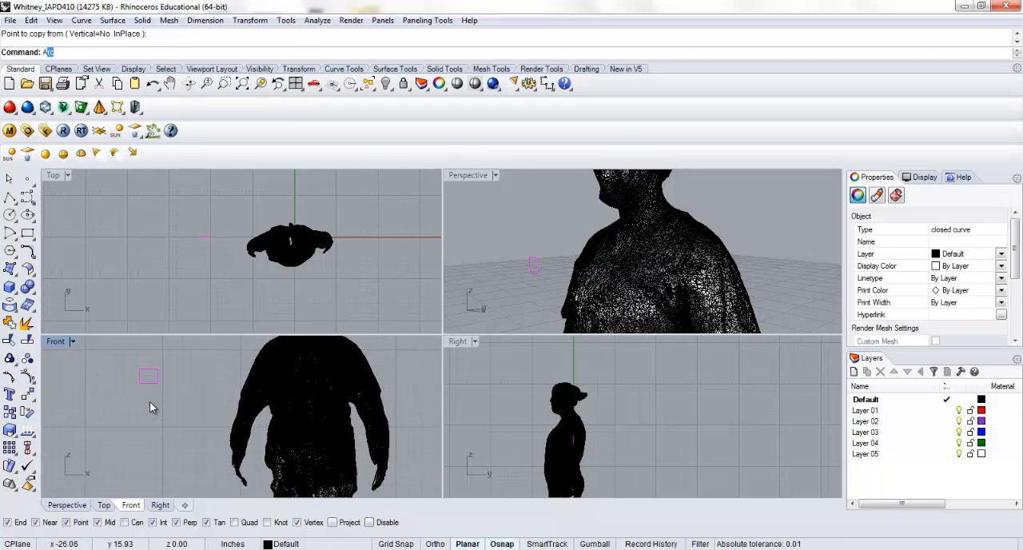
pyautogui.write('Arr')
pyautogui.press('Return')
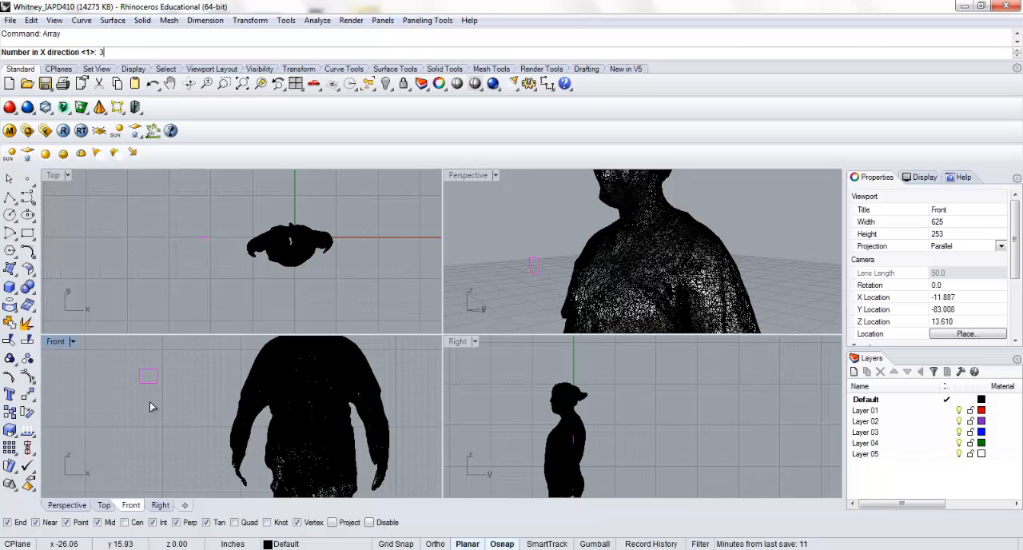
pyautogui.write('3')
pyautogui.press('Return')
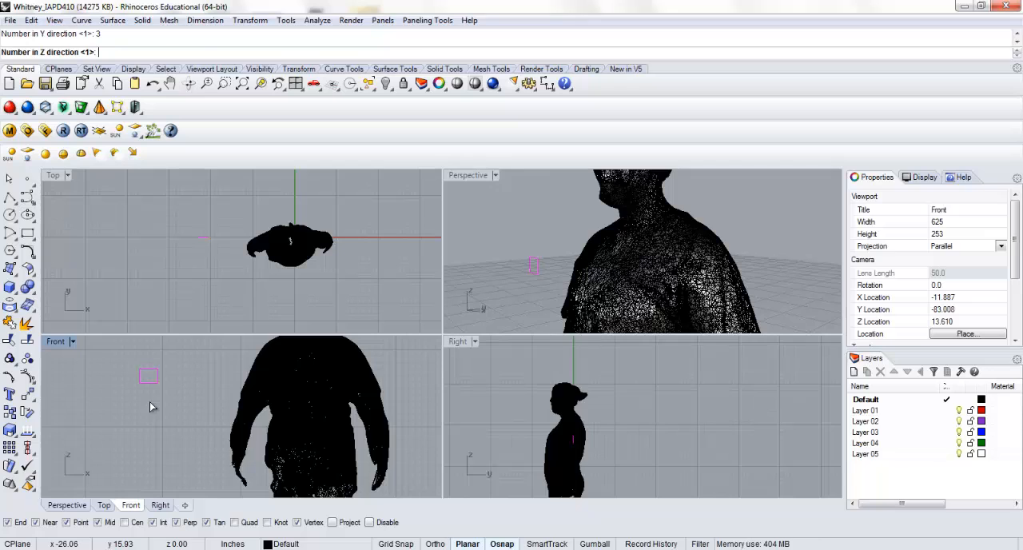
pyautogui.press('Return')
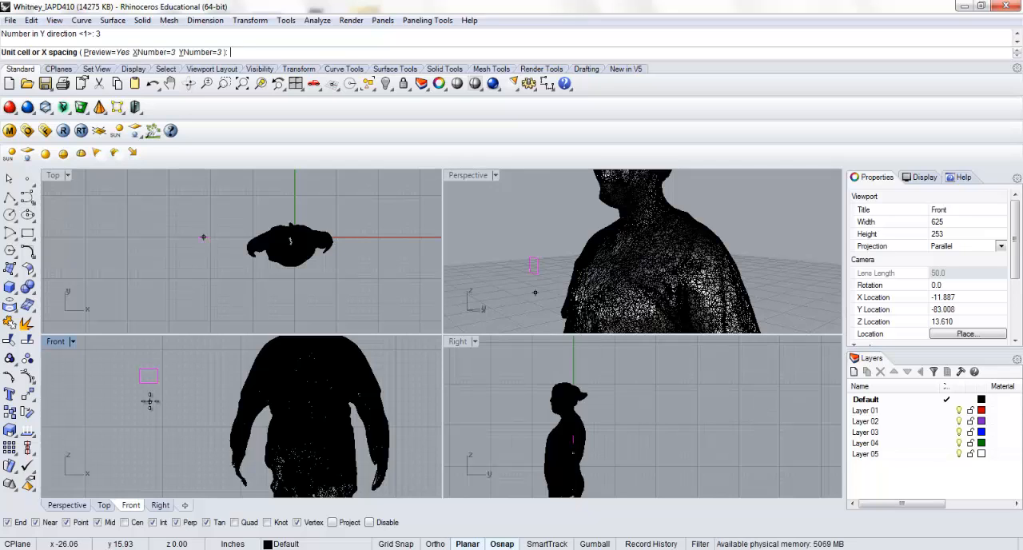
pyautogui.write('5')
pyautogui.press('Return')
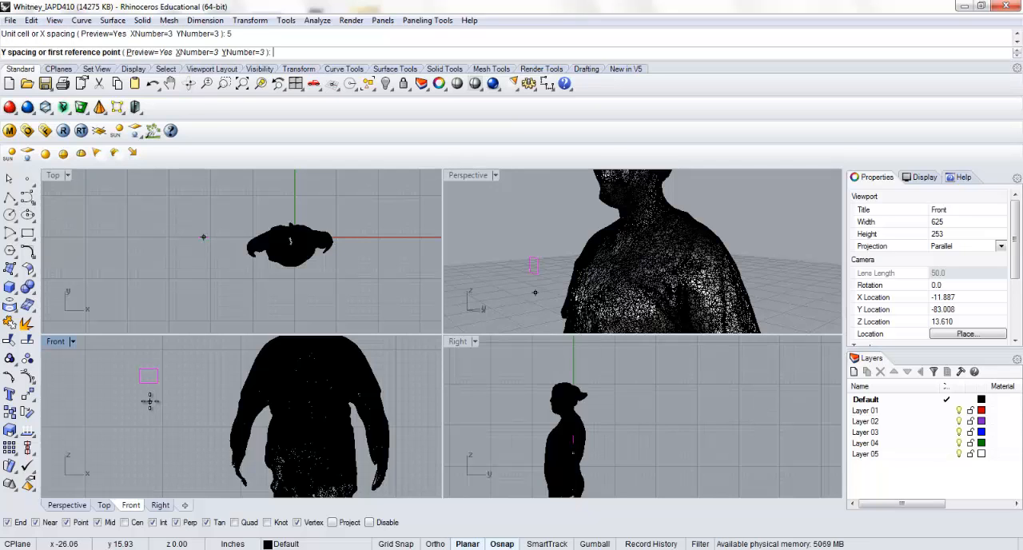
pyautogui.write('5')
pyautogui.press('Return')
# Tighten the array to a Y spacing of 3 and an X spacing of 4, and accept it
pyautogui.scroll(-3, 196, 412)
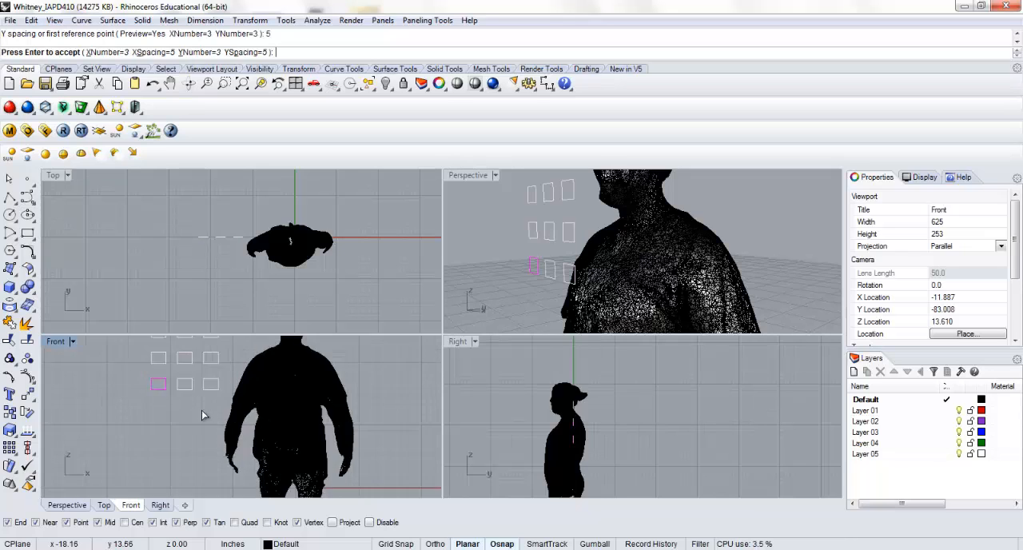
pyautogui.click(245, 52)
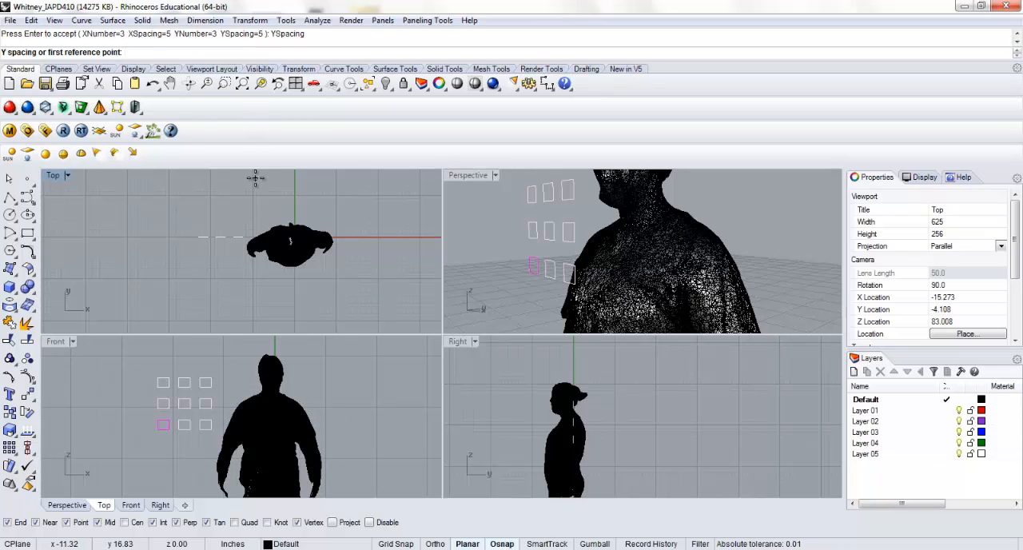
pyautogui.write('3')
pyautogui.press('Return')
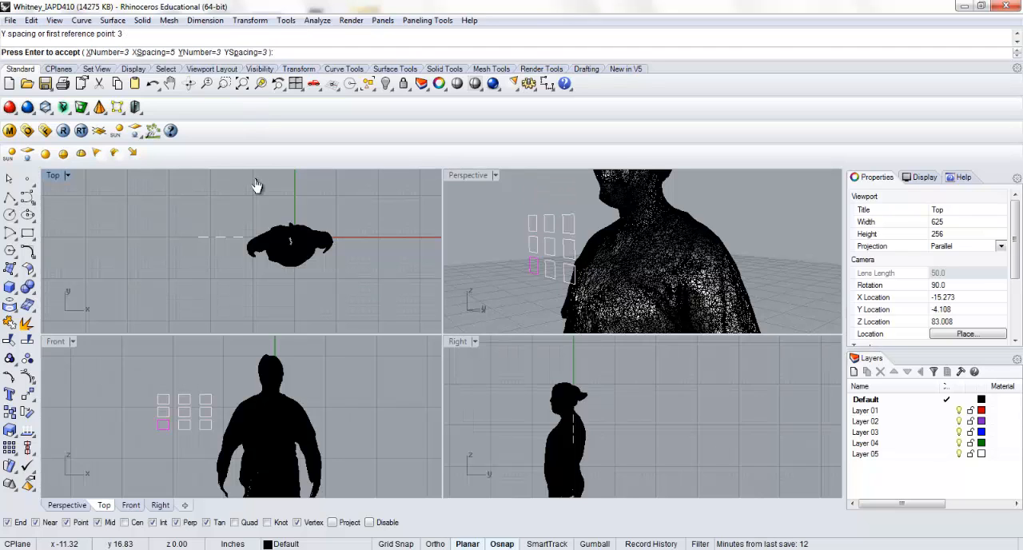
pyautogui.click(153, 52)
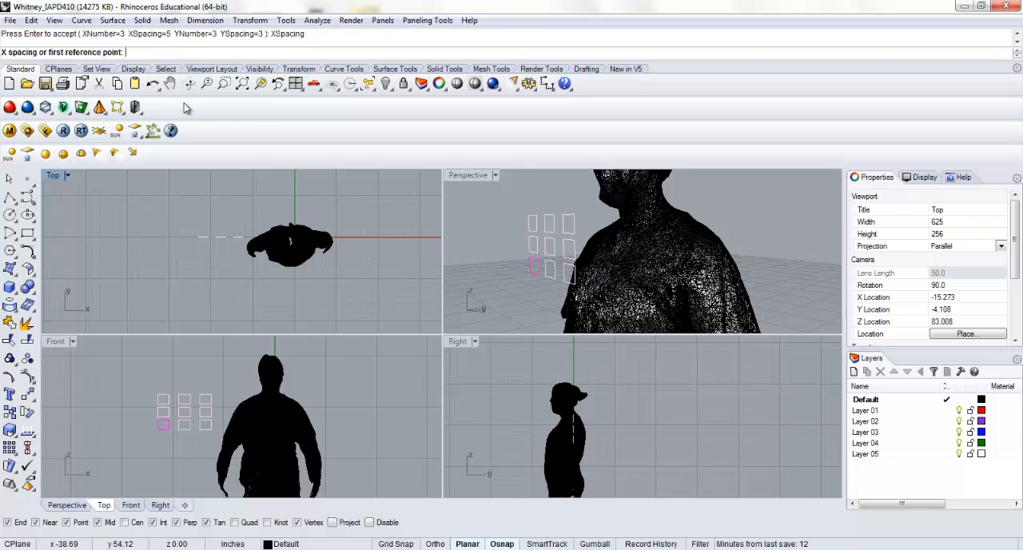
pyautogui.write('4')
pyautogui.press('Return')
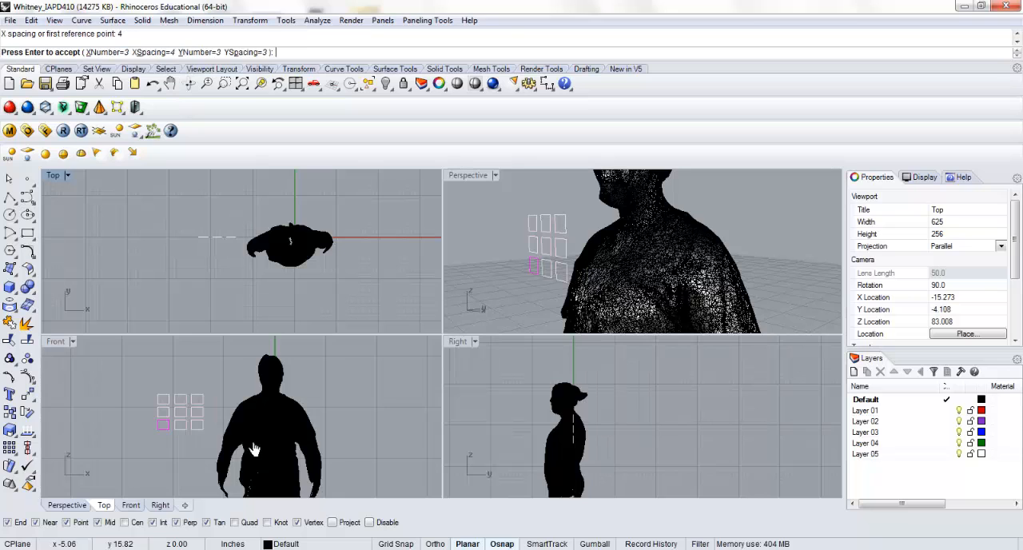
pyautogui.press('Return')
# Select all nine rectangles and reposition them in the Top view so they sit centred behind the body's back
pyautogui.click(135, 380)
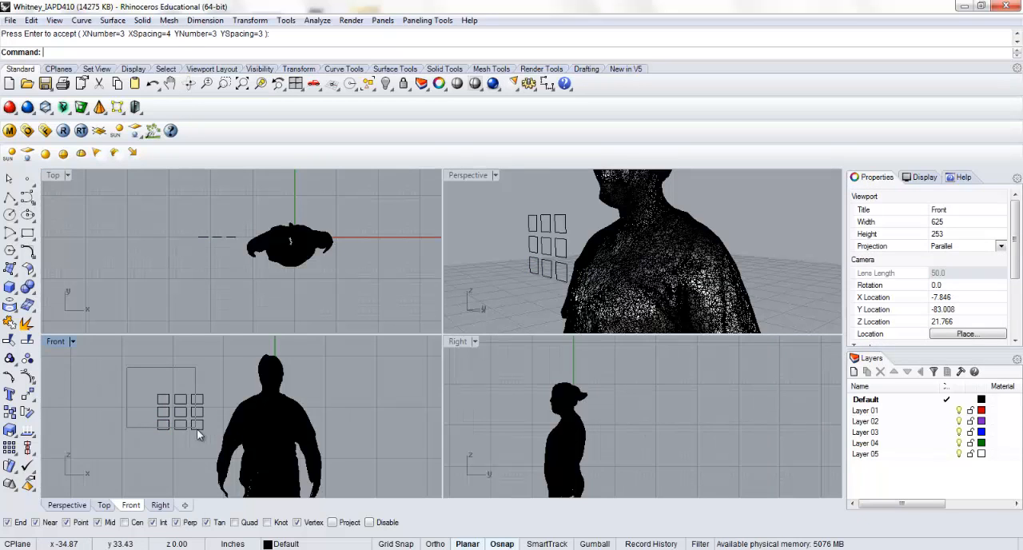
pyautogui.moveTo(216, 446); pyautogui.dragTo(216, 445)
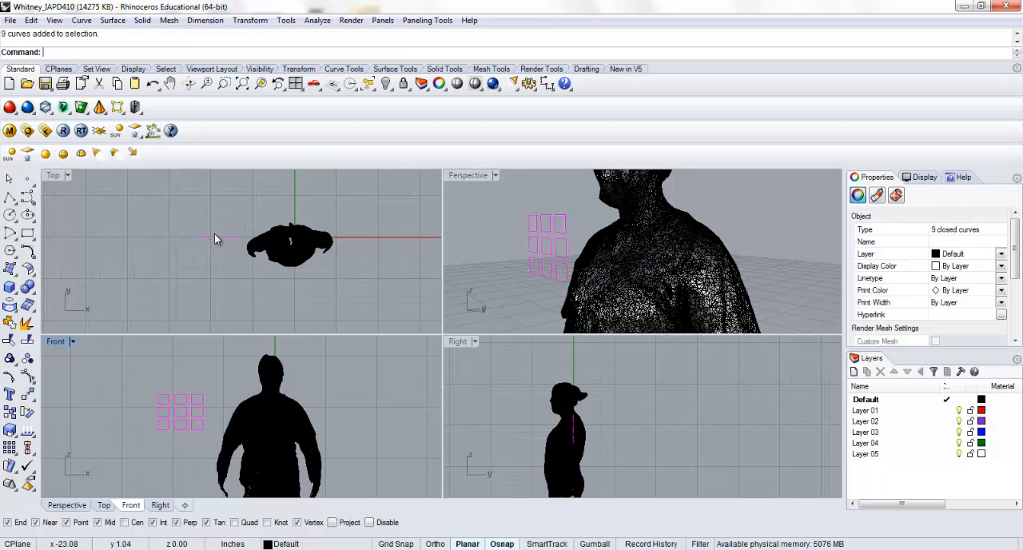
pyautogui.moveTo(214, 239); pyautogui.dragTo(286, 207)
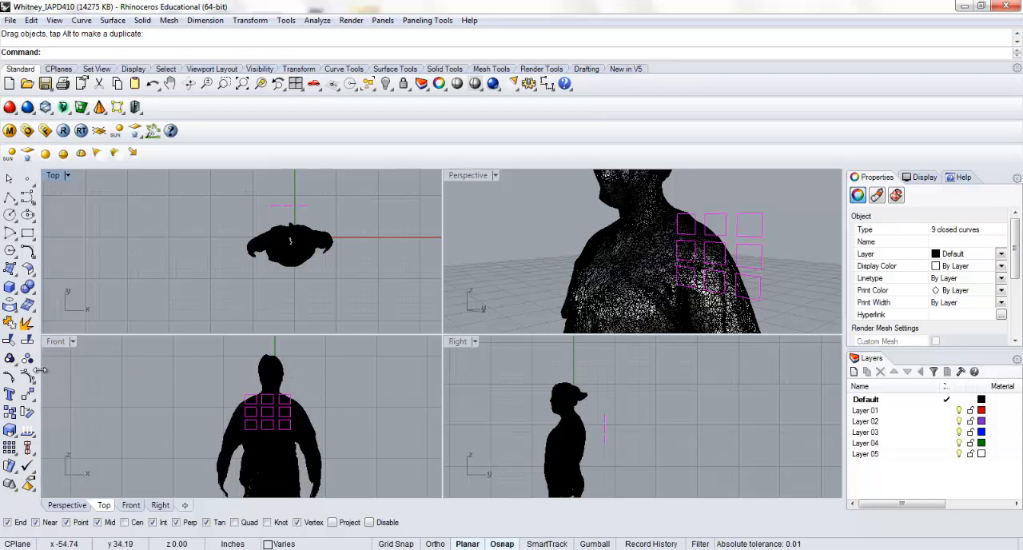
# Move the nine rectangles slightly downward in the Front view so the grid lies within the upper torso
pyautogui.click(27, 392)
pyautogui.click(137, 376)
pyautogui.press('F8')
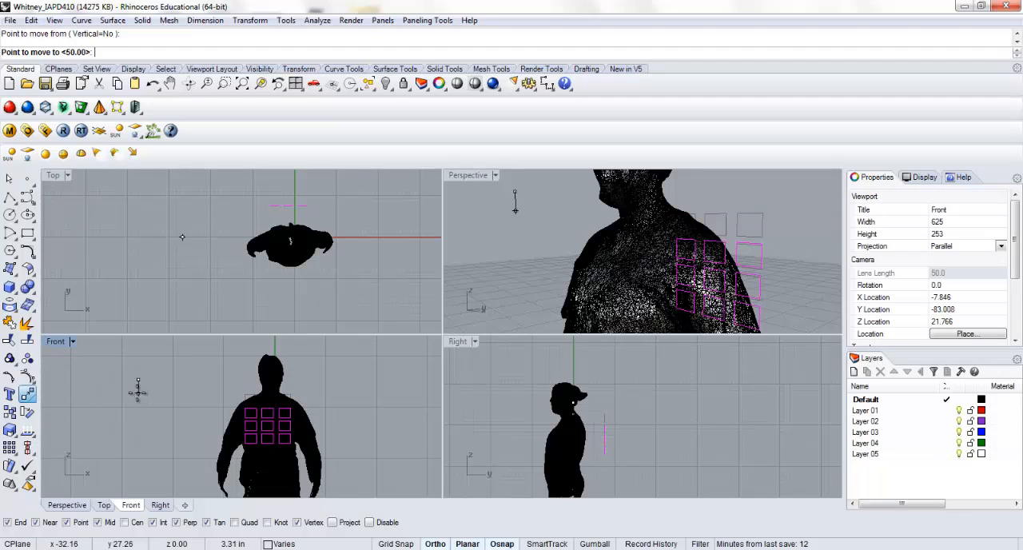
pyautogui.press('F8')
pyautogui.click(137, 387)
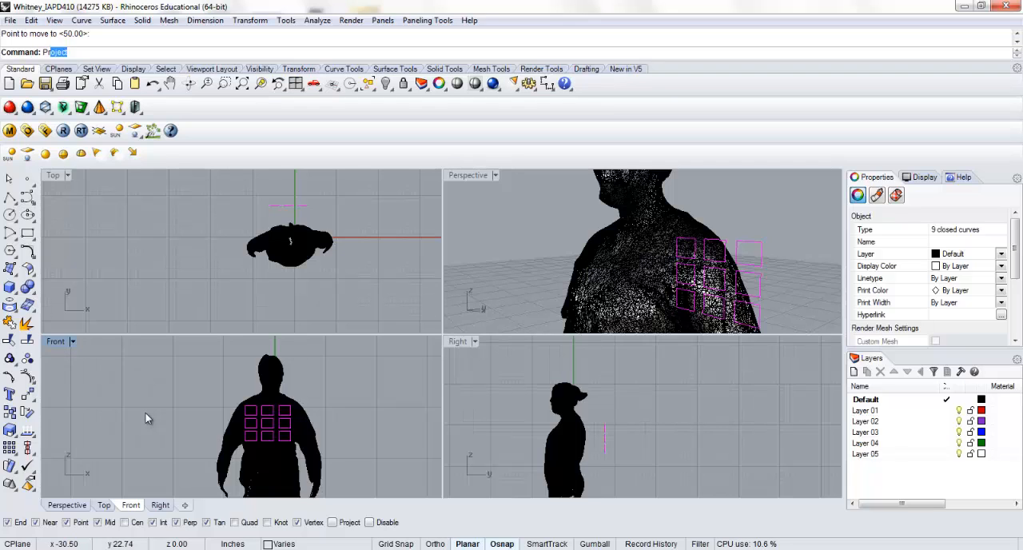
# Project the nine rectangles onto the body mesh from the Front view
pyautogui.press('Return')
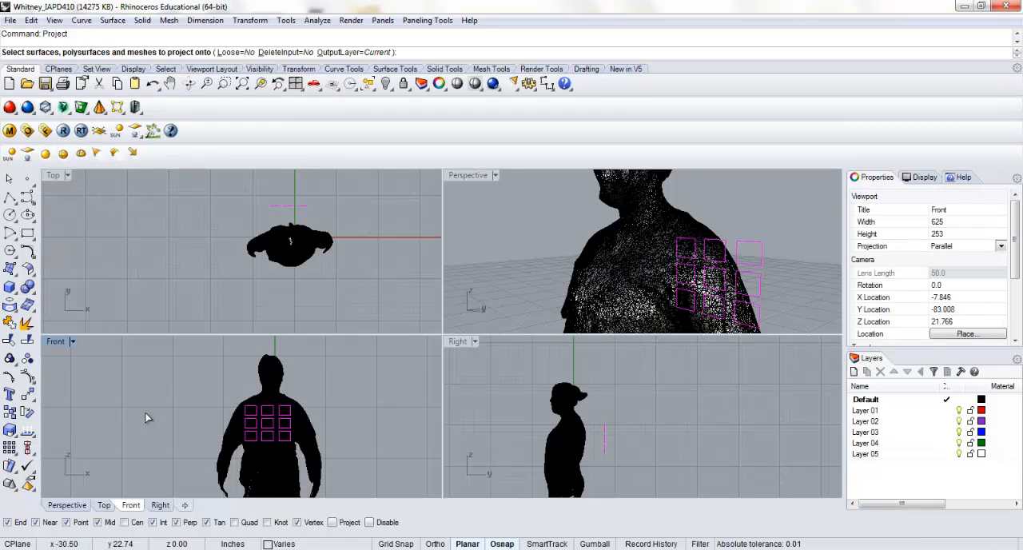
pyautogui.click(247, 424)
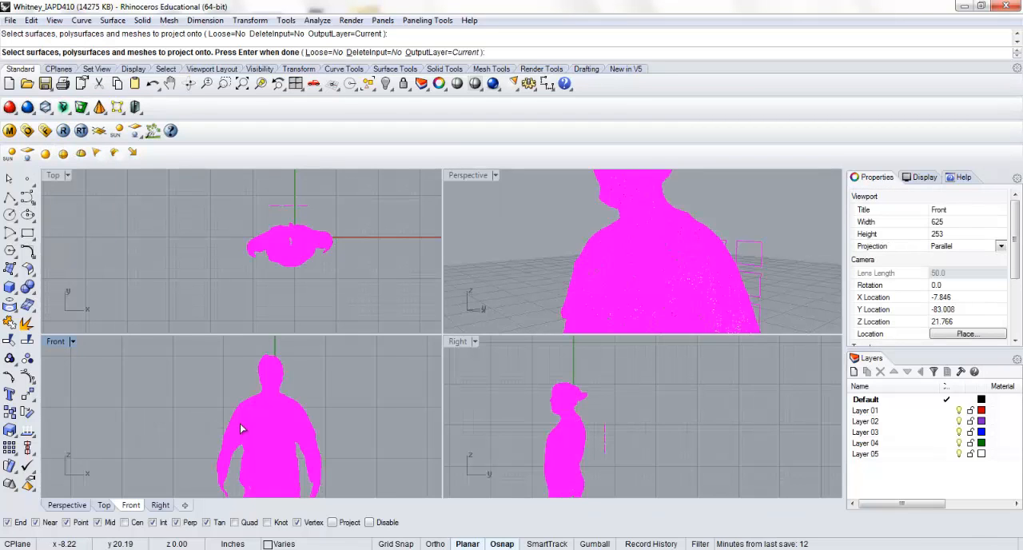
pyautogui.press('Return')
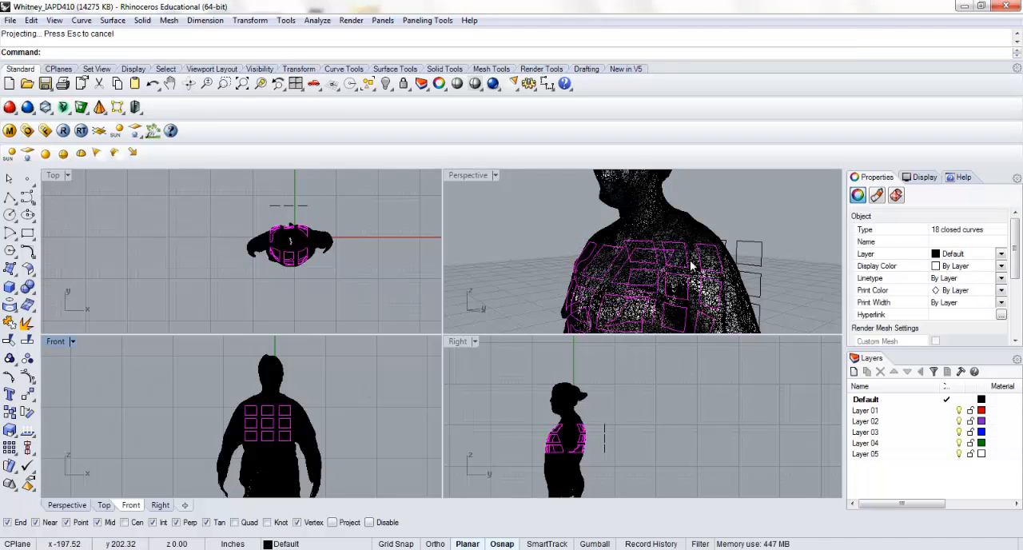
# Enlarge the Perspective view and hide the body mesh, leaving the flat and projected curves
pyautogui.doubleClick(472, 176)
pyautogui.moveTo(349, 288); pyautogui.dragTo(382, 268, button='right')
pyautogui.click(383, 248)
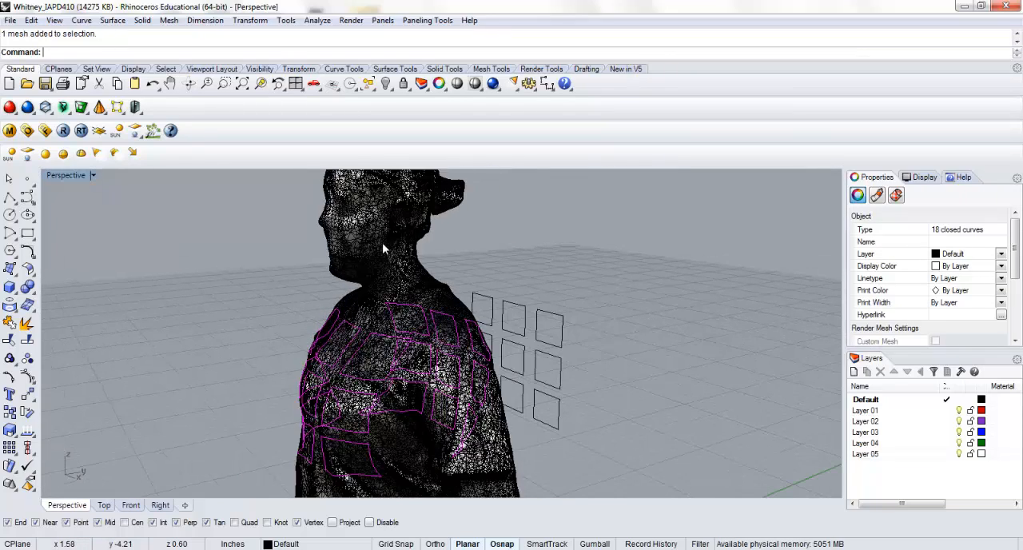
pyautogui.write('hide')
pyautogui.press('Return')
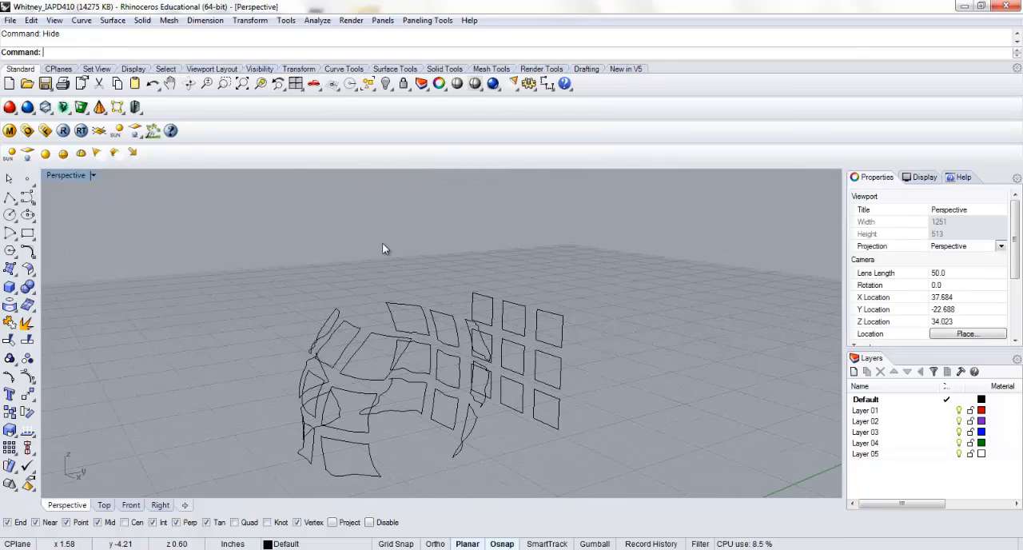
# Create patch surfaces with 10 U and 10 V spans from two projected top-row curves on the upper back
pyautogui.moveTo(349, 281)
pyautogui.mouseDown(button='right')
pyautogui.moveTo(388, 300)
pyautogui.moveTo(336, 313)
pyautogui.moveTo(479, 266)
pyautogui.moveTo(416, 288)
pyautogui.moveTo(360, 283)
pyautogui.mouseUp(button='right')
pyautogui.click(361, 284)
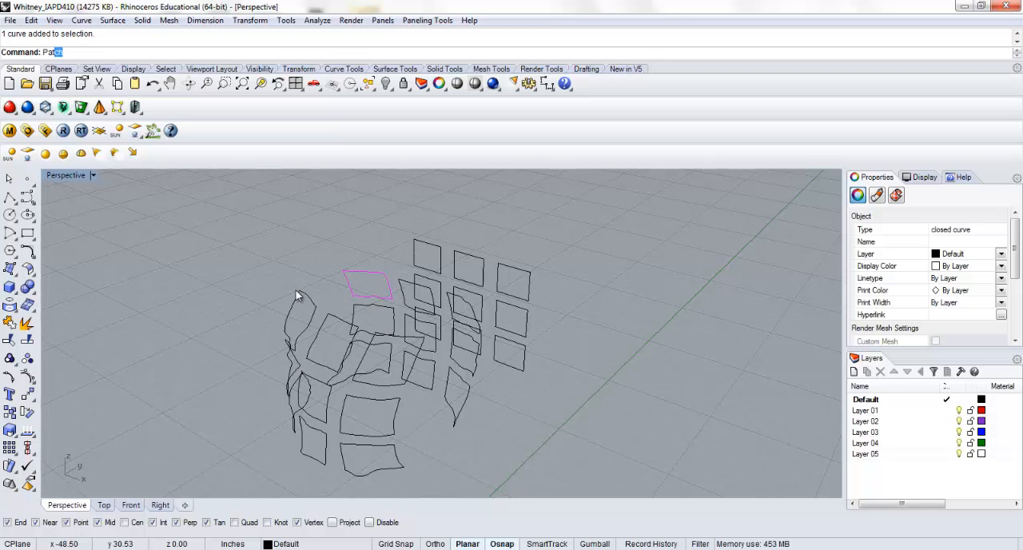
pyautogui.press('Return')
pyautogui.press('Return')
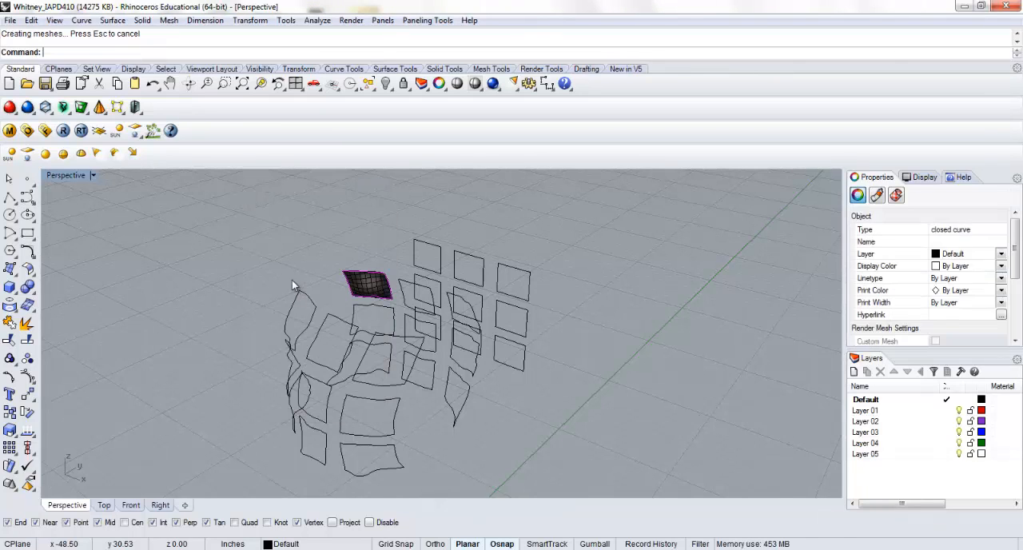
pyautogui.click(292, 280)
pyautogui.scroll(4, 378, 288)
pyautogui.click(410, 274)
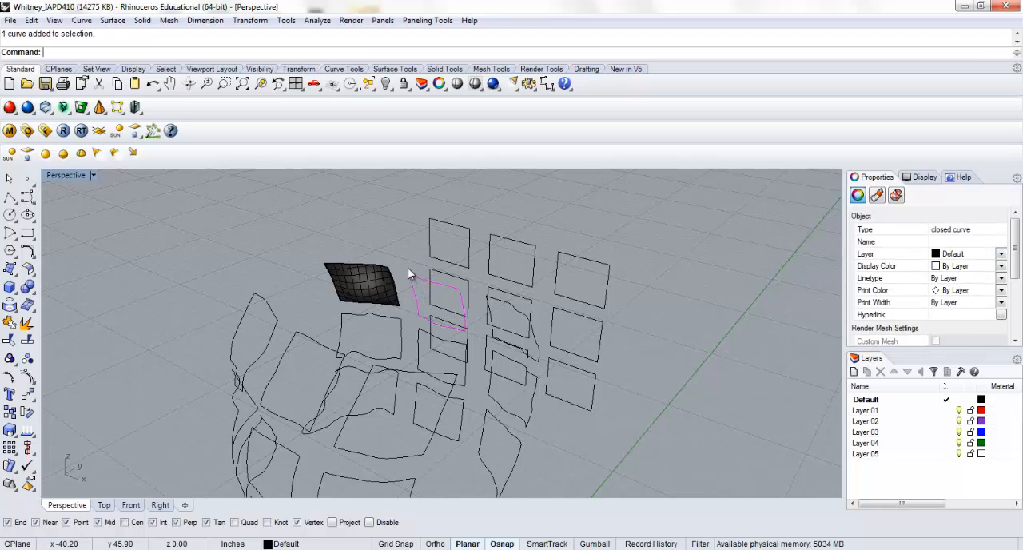
pyautogui.press('Return')
pyautogui.press('Return')
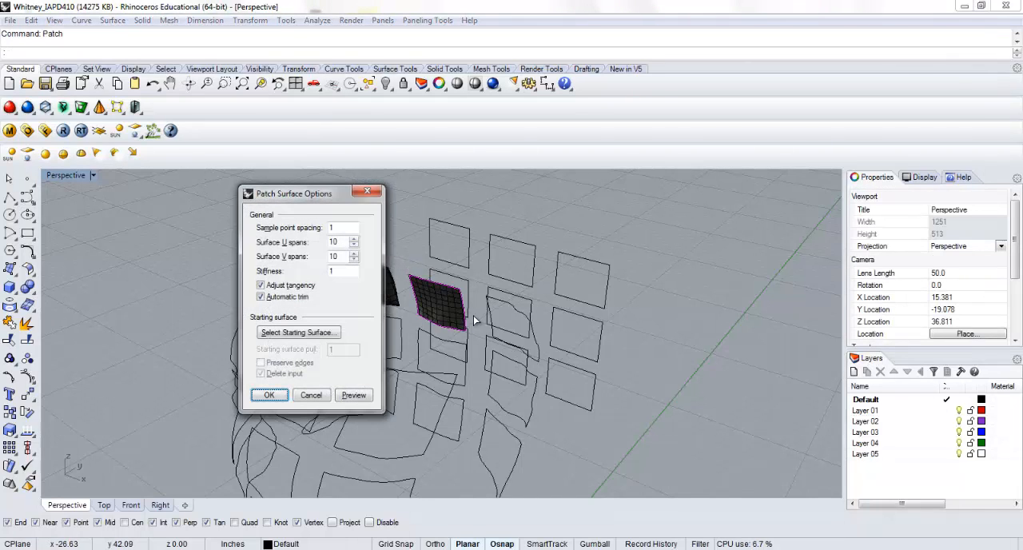
pyautogui.click(269, 395)
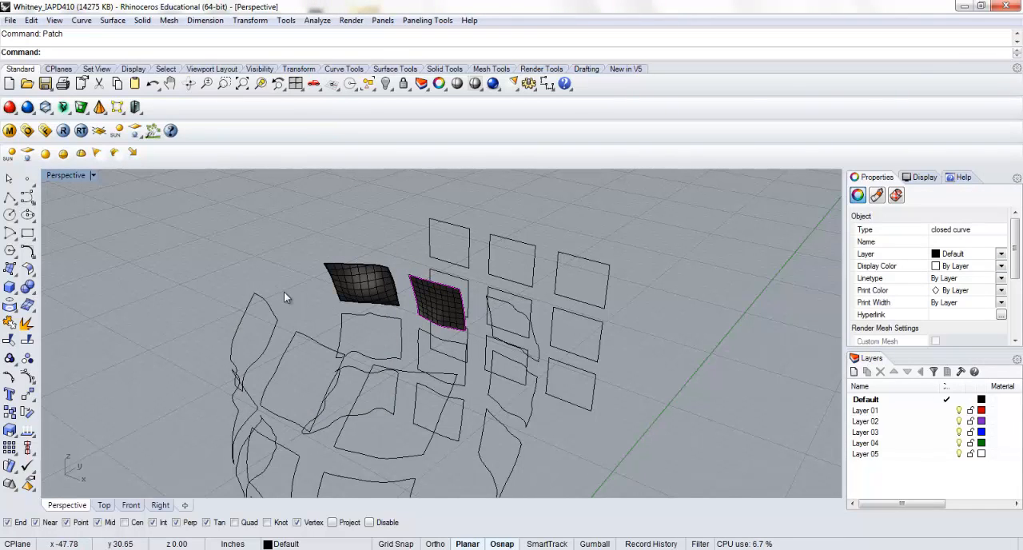
# Patch the three projected top-row curves on the chest with the same settings and inspect the surfaces
pyautogui.click(270, 312)
pyautogui.press('Return')
pyautogui.press('Return')
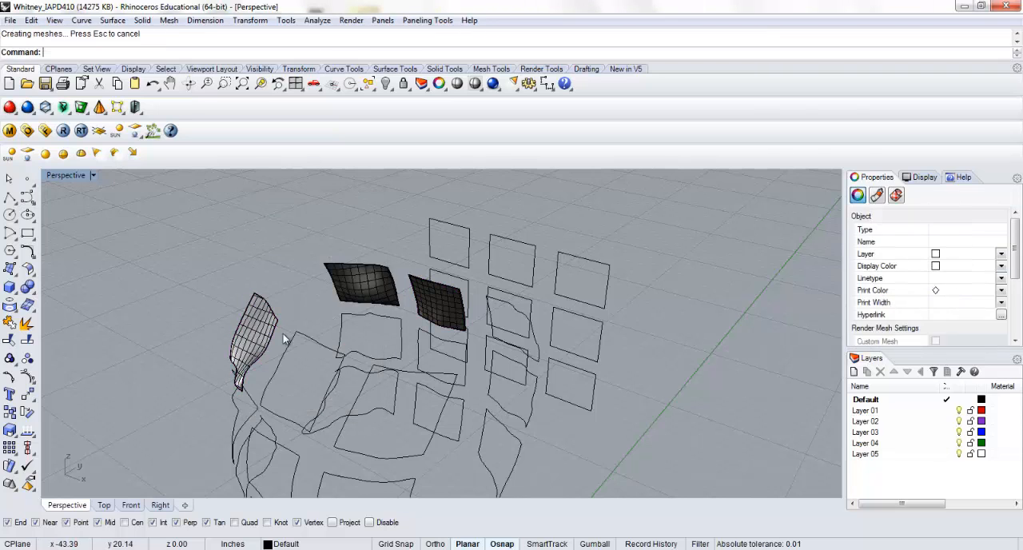
pyautogui.click(299, 344)
pyautogui.press('Return')
pyautogui.press('Return')
pyautogui.click(387, 371)
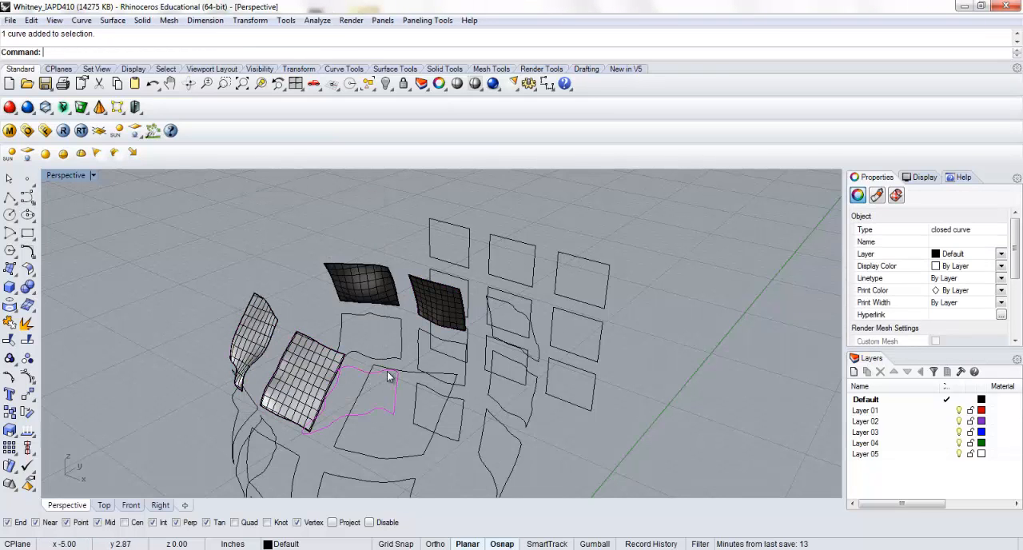
pyautogui.press('Return')
pyautogui.press('Return')
pyautogui.moveTo(306, 393); pyautogui.dragTo(396, 314, button='right')
pyautogui.scroll(-6, 396, 313)
pyautogui.moveTo(327, 355); pyautogui.dragTo(296, 320, button='right')
pyautogui.scroll(6, 306, 306)
pyautogui.moveTo(350, 302); pyautogui.dragTo(216, 338, button='right')
pyautogui.scroll(-5, 249, 265)
pyautogui.scroll(-5, 216, 338)
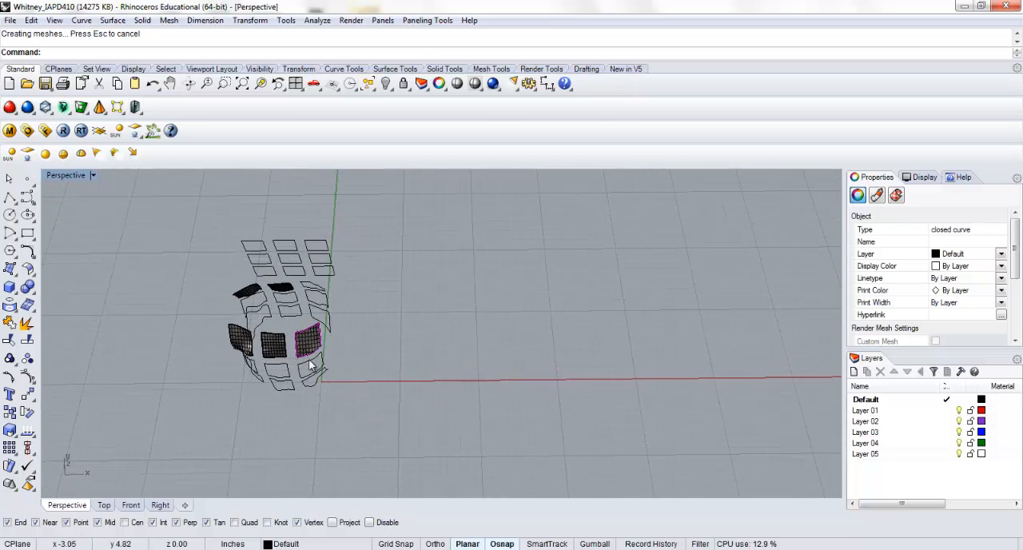
# Undo all patch surfaces made from the projected curves
pyautogui.moveTo(380, 407); pyautogui.dragTo(180, 287)
pyautogui.moveTo(180, 286); pyautogui.dragTo(211, 326, button='right')
pyautogui.hotkey('ctrl', 'z')
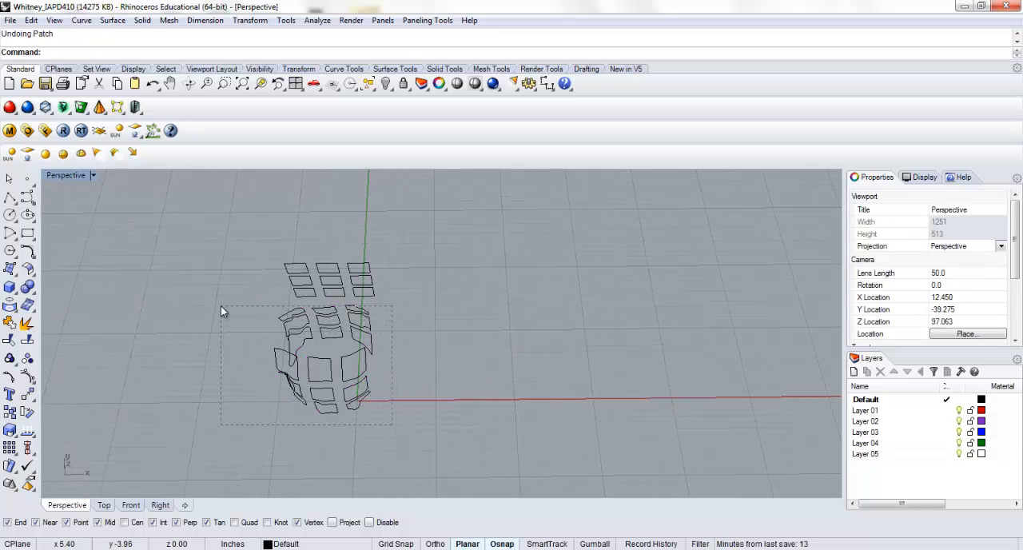
# Explode all 18 projected curves into separate segments, leaving the flat rectangle grid intact
pyautogui.moveTo(222, 312); pyautogui.dragTo(221, 313)
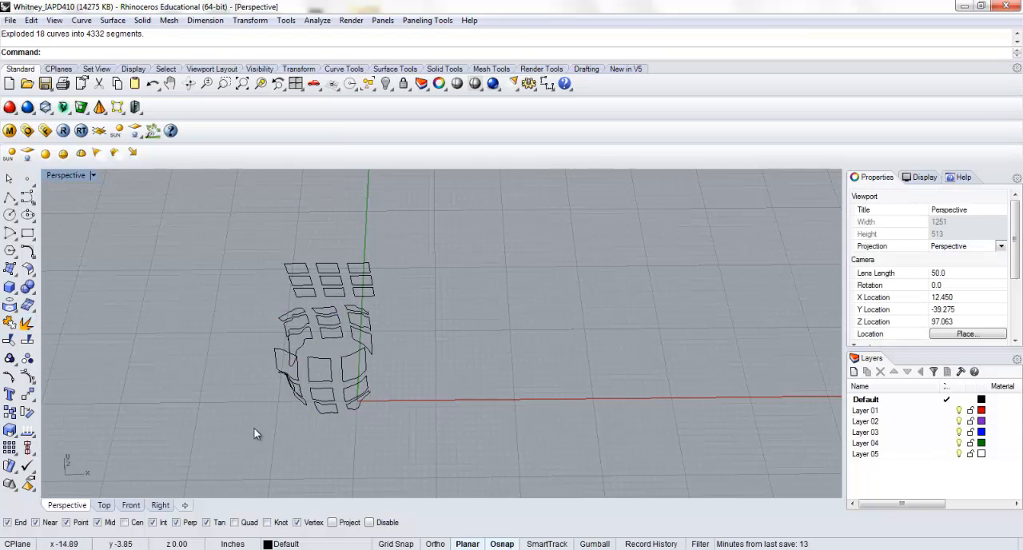
pyautogui.moveTo(255, 429); pyautogui.dragTo(434, 300)
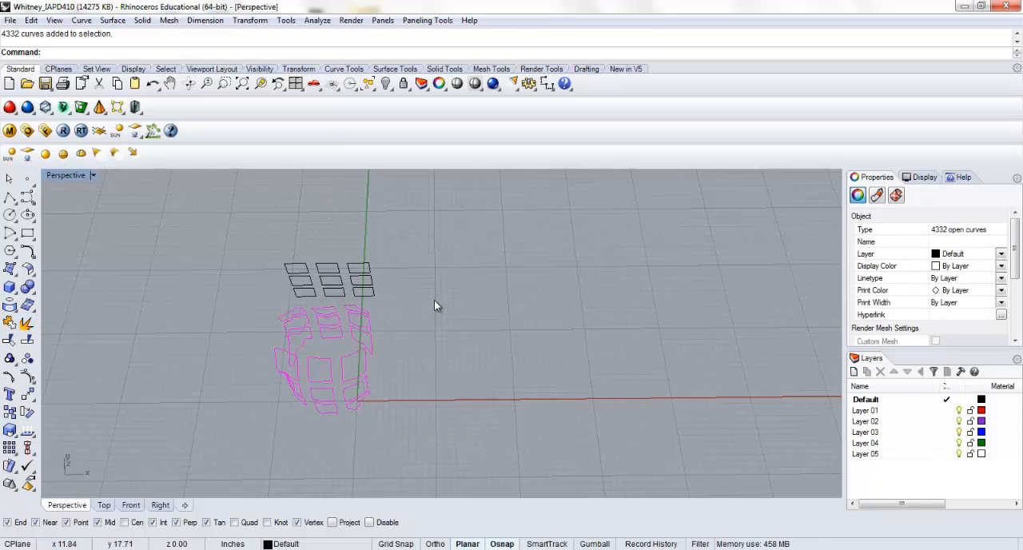
pyautogui.click(226, 339)
# In the enlarged Right view, join the segments along the upper edges of the top-row panels, front and back
pyautogui.moveTo(225, 339); pyautogui.dragTo(189, 322, button='right')
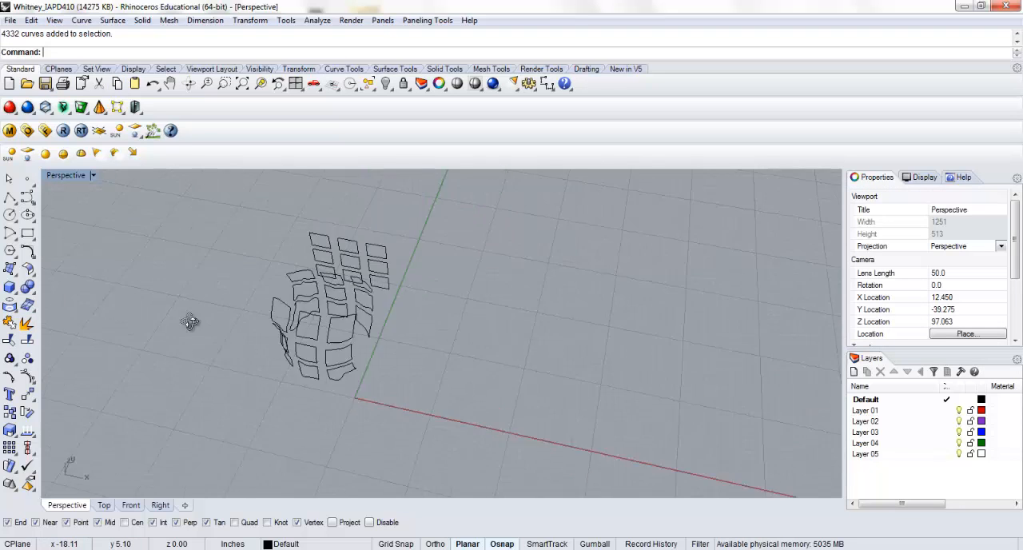
pyautogui.scroll(5, 297, 268)
pyautogui.moveTo(296, 268); pyautogui.dragTo(233, 270, button='right')
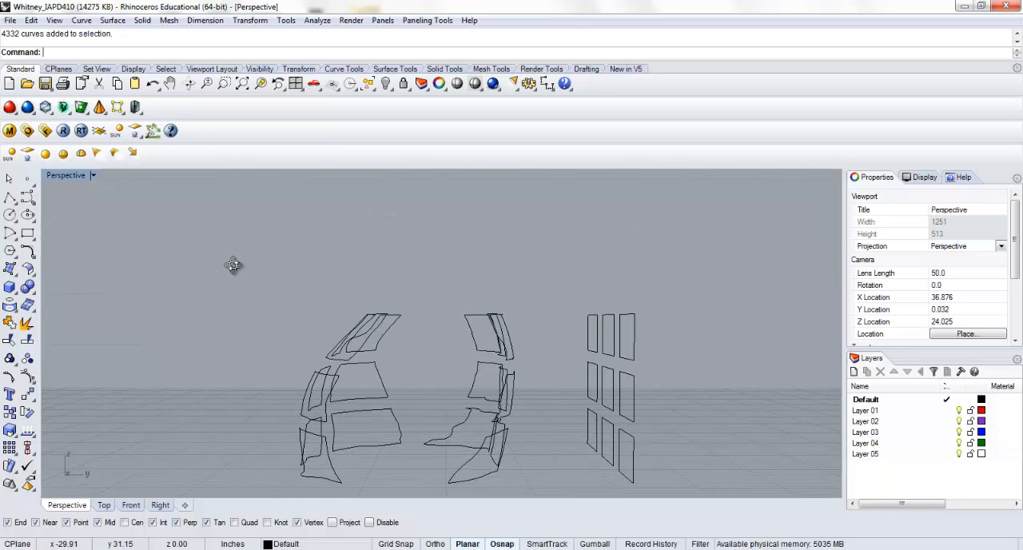
pyautogui.moveTo(294, 289); pyautogui.dragTo(347, 267)
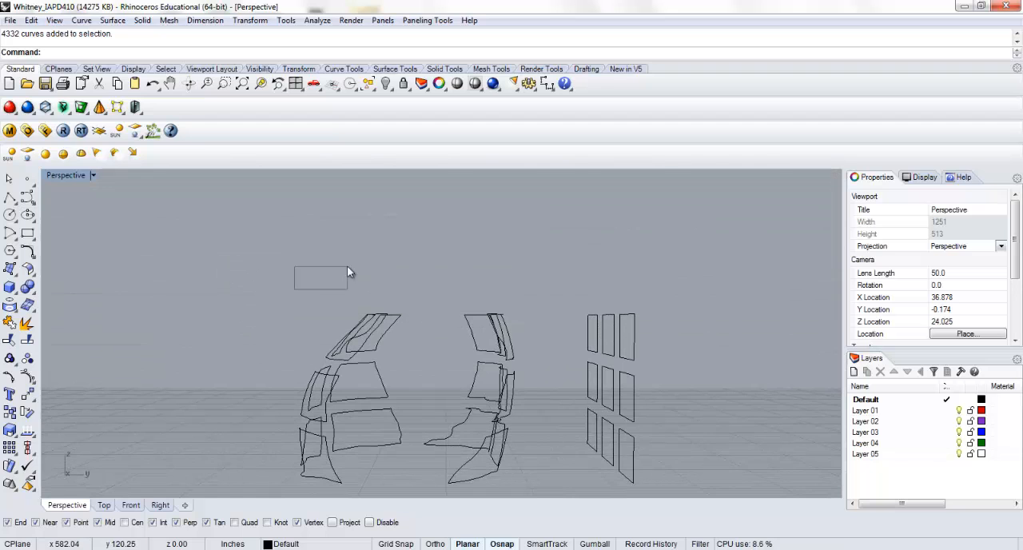
pyautogui.doubleClick(66, 175)
pyautogui.scroll(5, 567, 419)
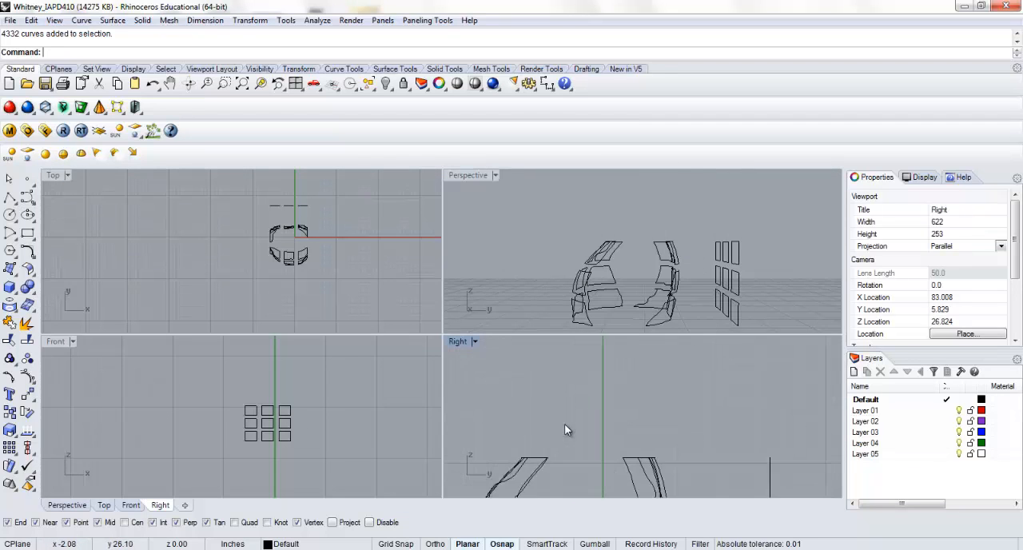
pyautogui.doubleClick(457, 341)
pyautogui.scroll(-2, 298, 411)
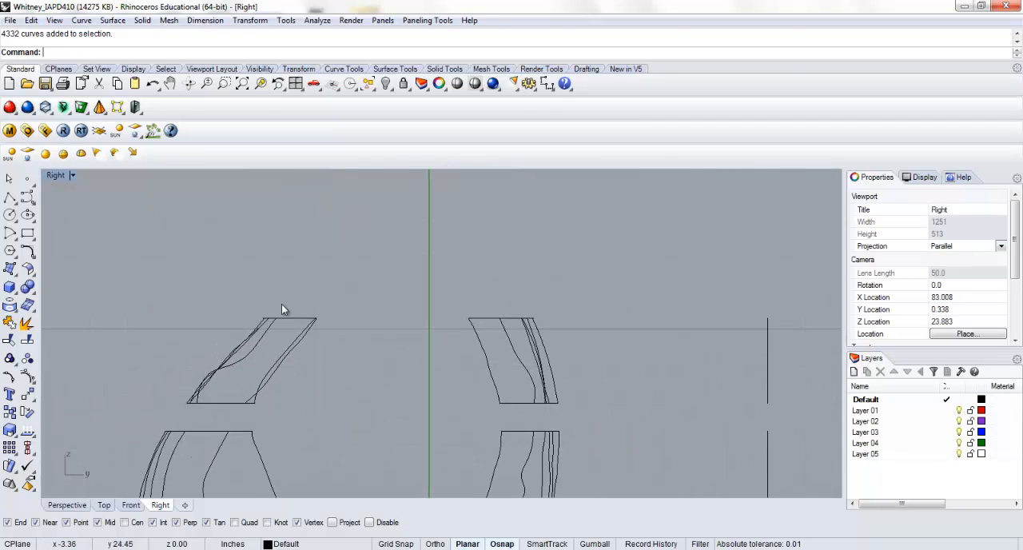
pyautogui.moveTo(257, 296); pyautogui.dragTo(549, 319)
pyautogui.hotkey('ctrl', 'j')
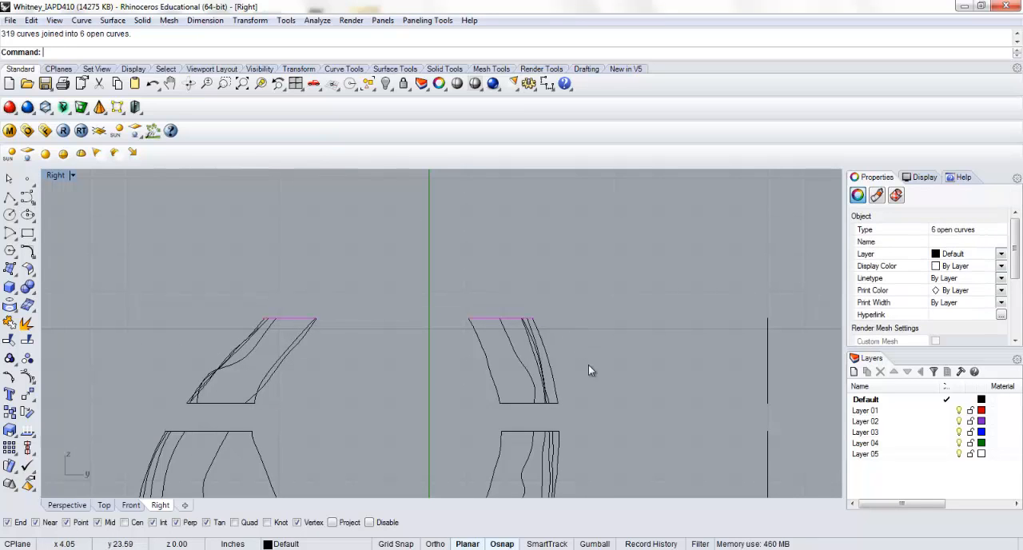
# Join the segments along the lower edges of the top row, and those along the upper edges of the middle row
pyautogui.moveTo(170, 408); pyautogui.dragTo(588, 402)
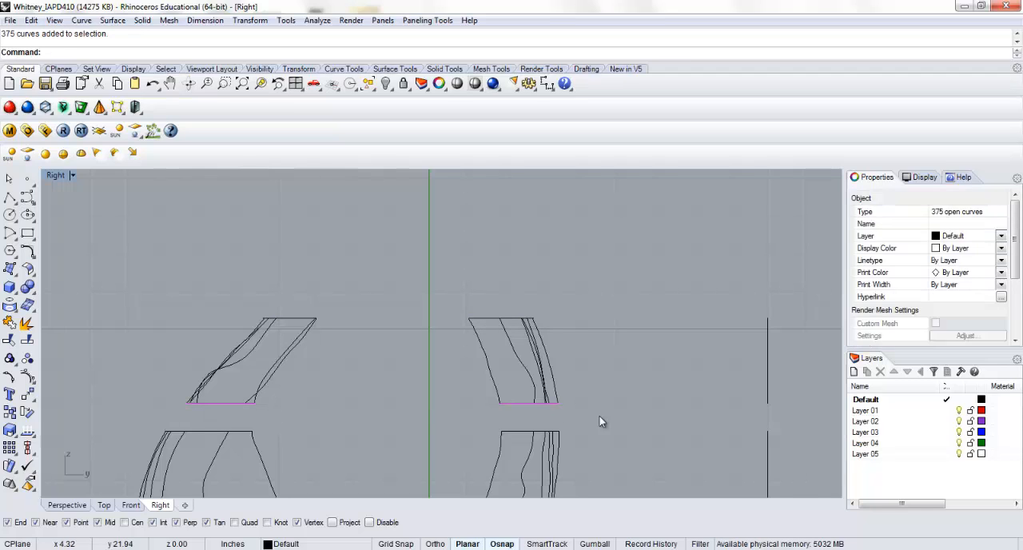
pyautogui.press('Return')
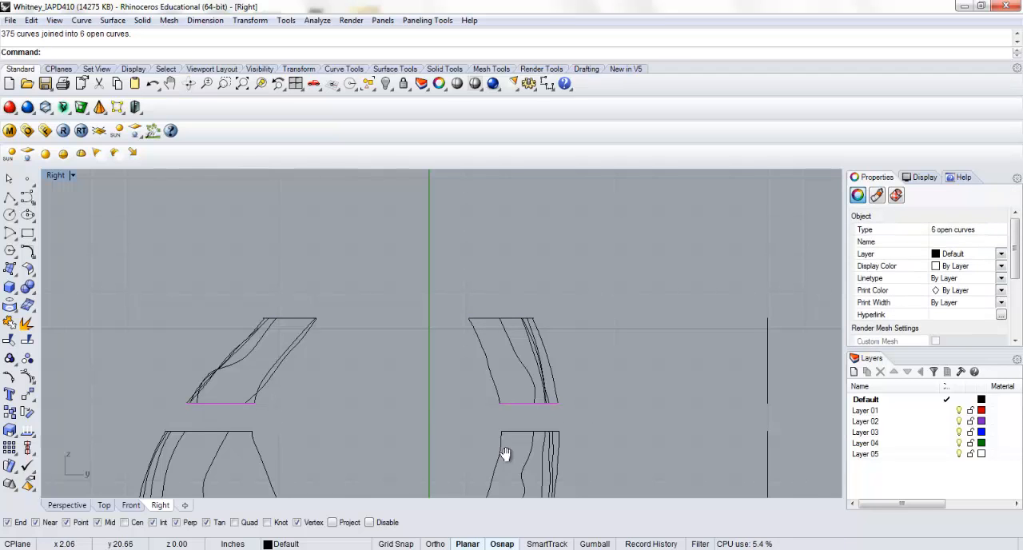
pyautogui.moveTo(505, 454); pyautogui.dragTo(538, 347, button='right')
pyautogui.moveTo(174, 318); pyautogui.dragTo(617, 325)
pyautogui.press('Return')
pyautogui.press('Return')
pyautogui.moveTo(603, 362); pyautogui.dragTo(619, 317, button='right')
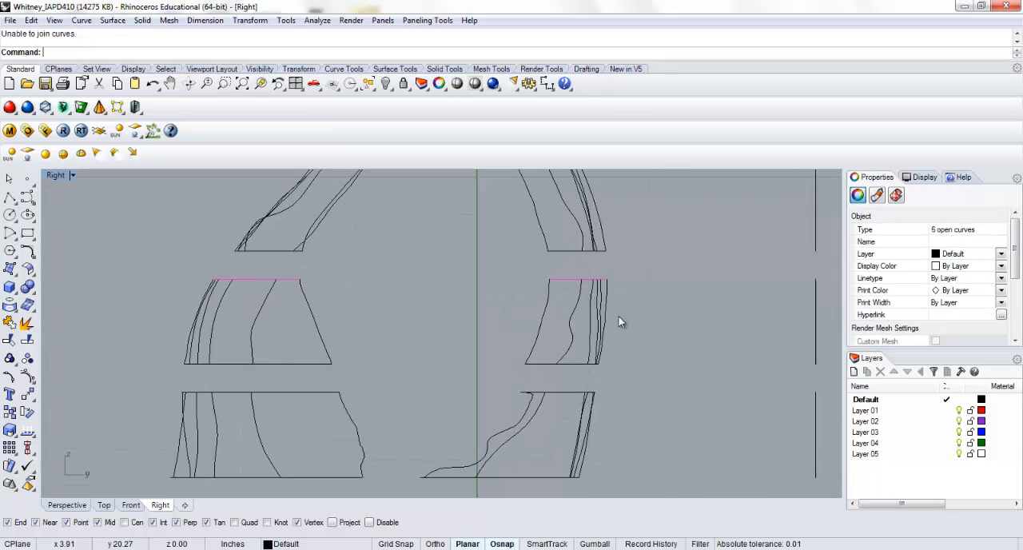
# Select the middle row's lower edge segments and the bottom row's upper ones, excluding stray side segments on the back panels
pyautogui.click(163, 347)
pyautogui.moveTo(162, 360); pyautogui.dragTo(610, 392)
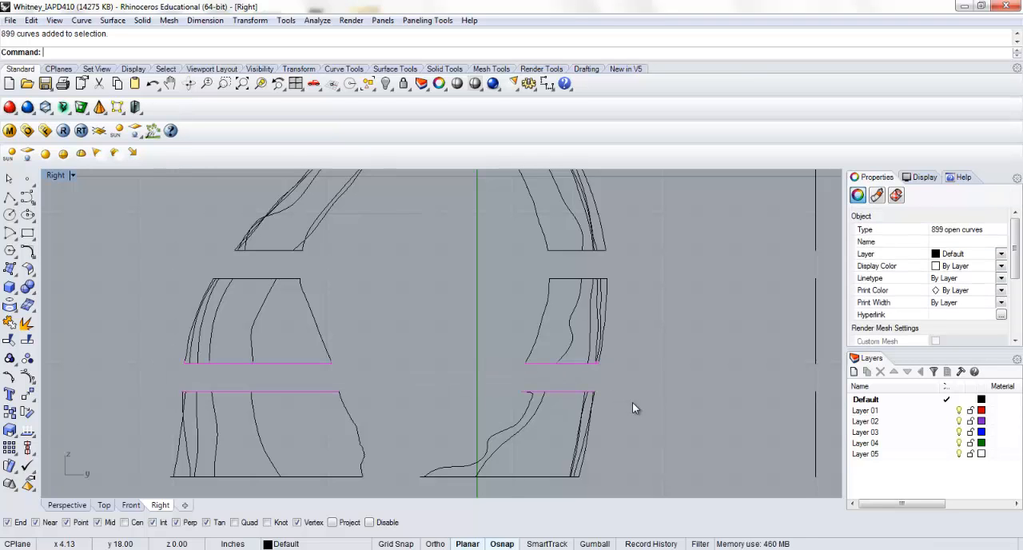
pyautogui.scroll(8, 612, 368)
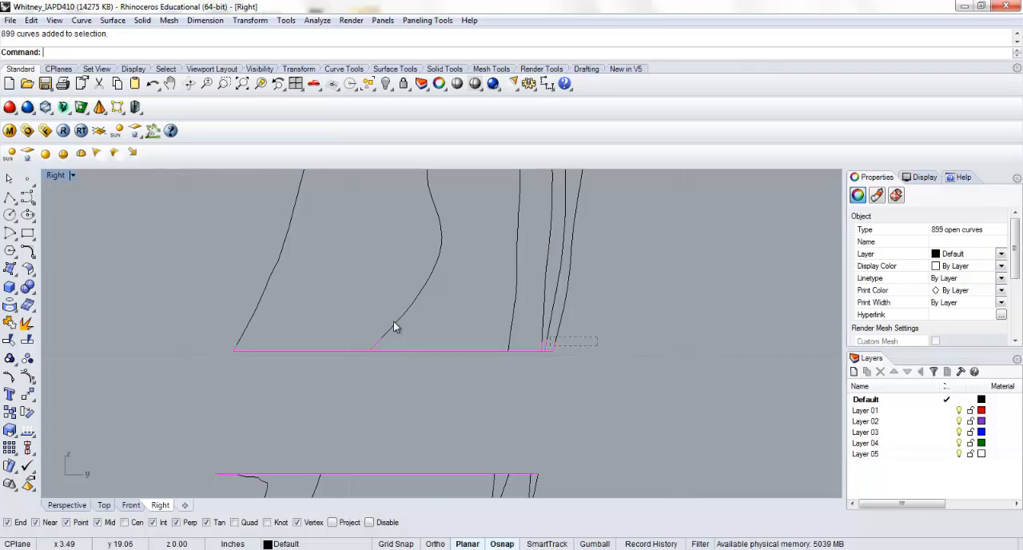
pyautogui.keyDown('ctrl'); pyautogui.moveTo(179, 319); pyautogui.dragTo(179, 319); pyautogui.keyUp('ctrl')
pyautogui.scroll(5, 269, 322)
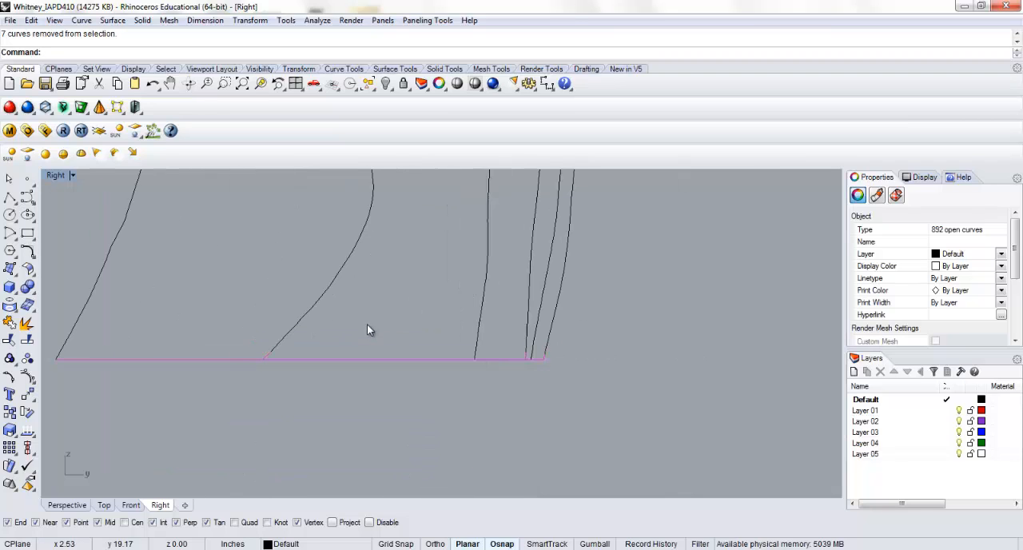
pyautogui.keyDown('ctrl'); pyautogui.moveTo(545, 350); pyautogui.dragTo(439, 323); pyautogui.keyUp('ctrl')
pyautogui.moveTo(565, 358); pyautogui.dragTo(249, 317)
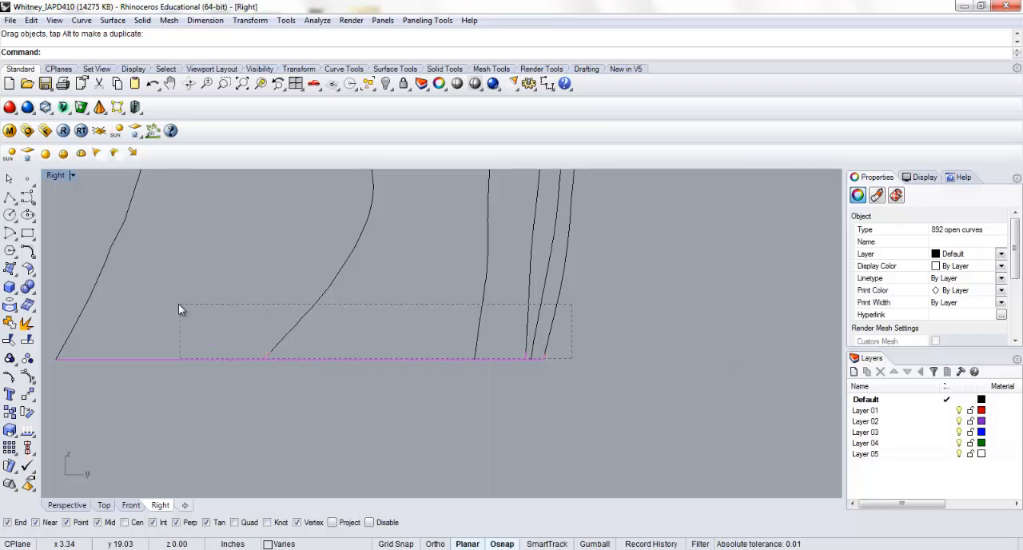
pyautogui.keyDown('ctrl'); pyautogui.moveTo(179, 310); pyautogui.dragTo(178, 310); pyautogui.keyUp('ctrl')
pyautogui.scroll(3, 551, 354)
# Deselect the stray side segments on the middle row's chest panels and join the remaining horizontal edge segments
pyautogui.moveTo(551, 354); pyautogui.dragTo(675, 373, button='right')
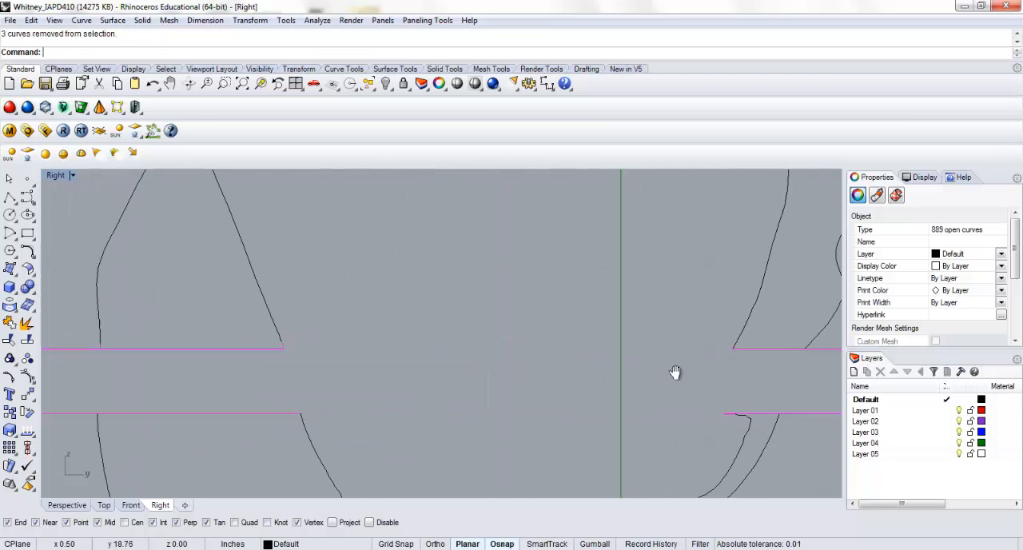
pyautogui.moveTo(342, 361); pyautogui.dragTo(568, 348, button='right')
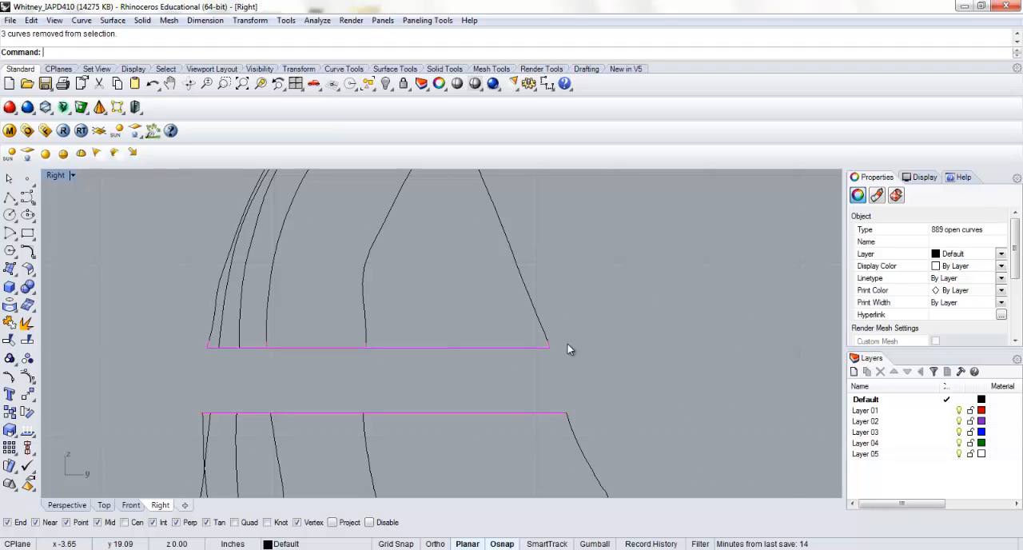
pyautogui.keyDown('ctrl'); pyautogui.moveTo(186, 311); pyautogui.dragTo(186, 311); pyautogui.keyUp('ctrl')
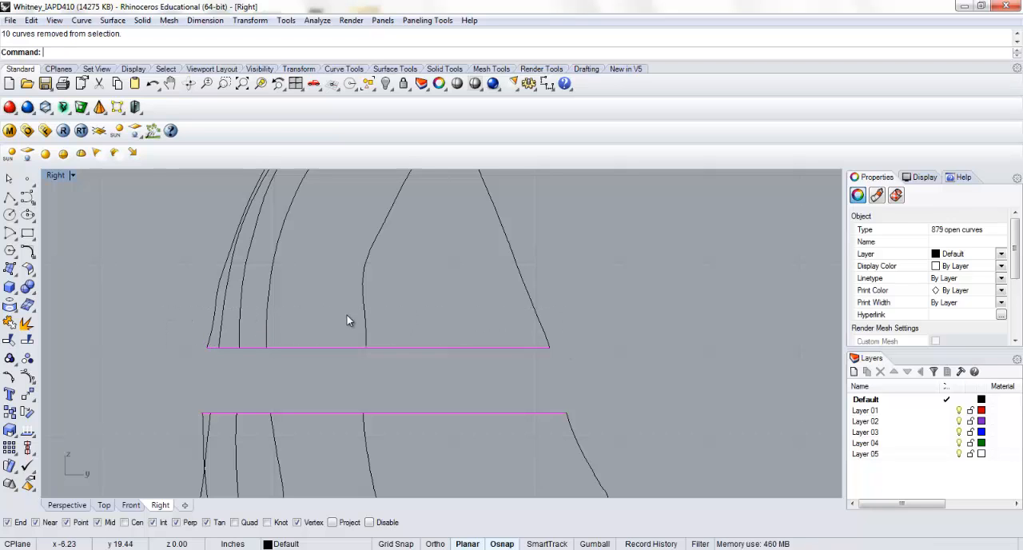
pyautogui.press('Return')
pyautogui.scroll(-4, 520, 344)
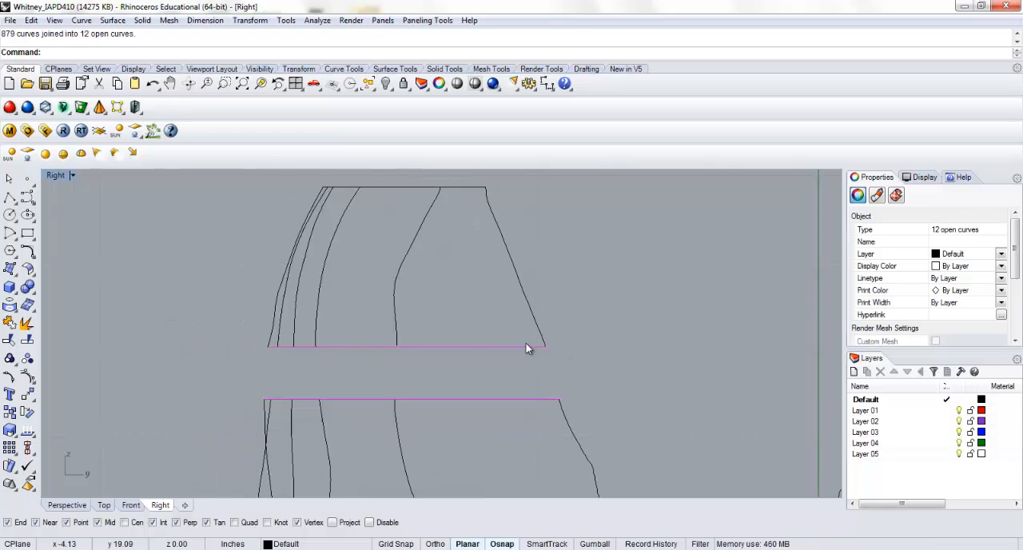
# Join the segments along the lower edges of the bottom-row panels on both chest and back
pyautogui.moveTo(516, 301); pyautogui.dragTo(440, 265, button='right')
pyautogui.click(250, 398)
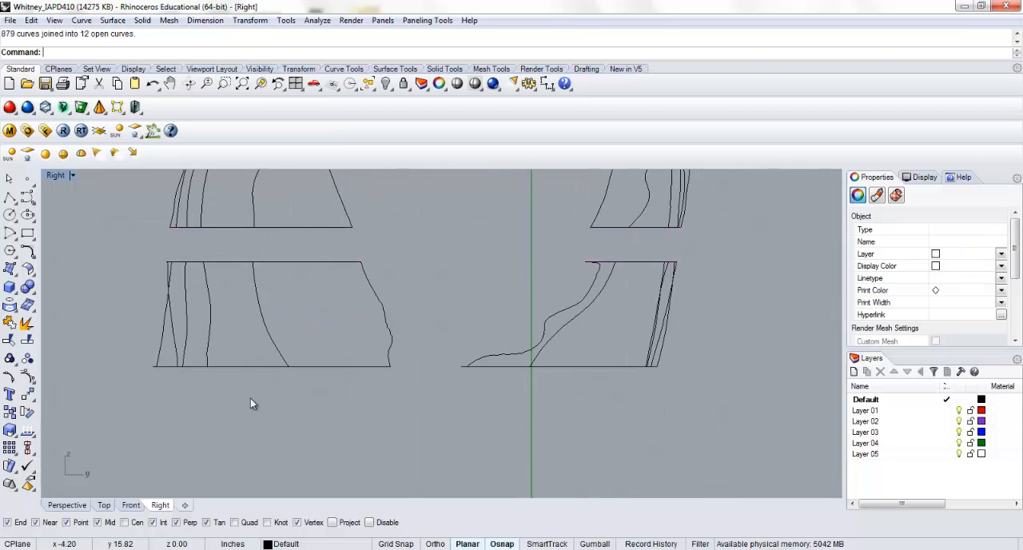
pyautogui.moveTo(140, 386); pyautogui.dragTo(742, 365)
pyautogui.press('Return')
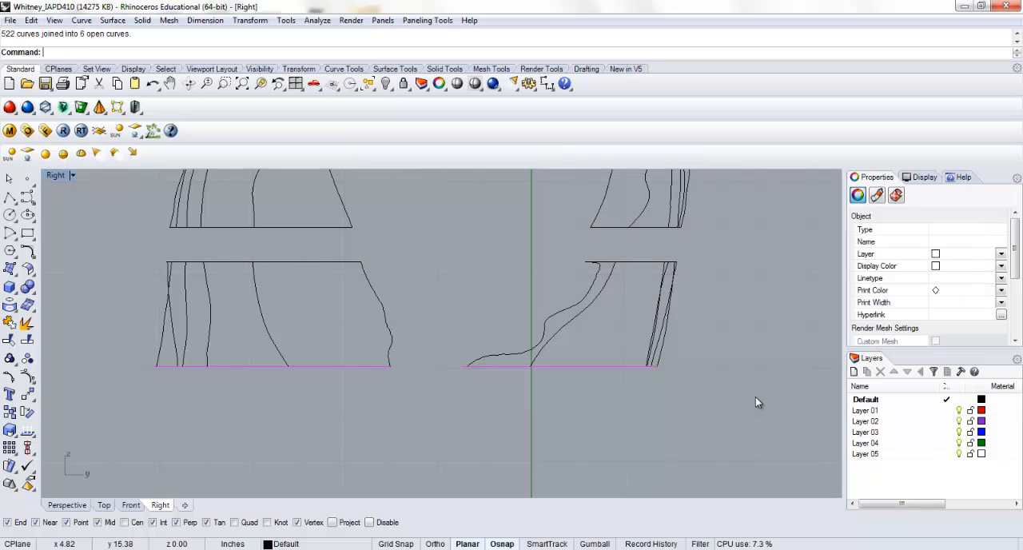
# Return to the four-view layout and select all projected panel curves on both sides of the body, leaving out the flat rectangle grid
pyautogui.press('Escape')
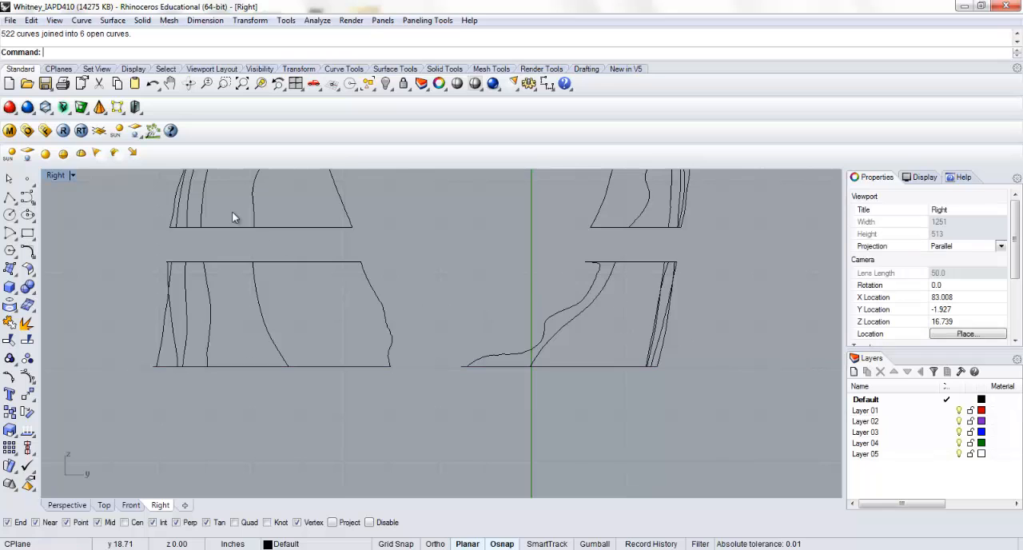
pyautogui.doubleClick(54, 174)
pyautogui.click(568, 200)
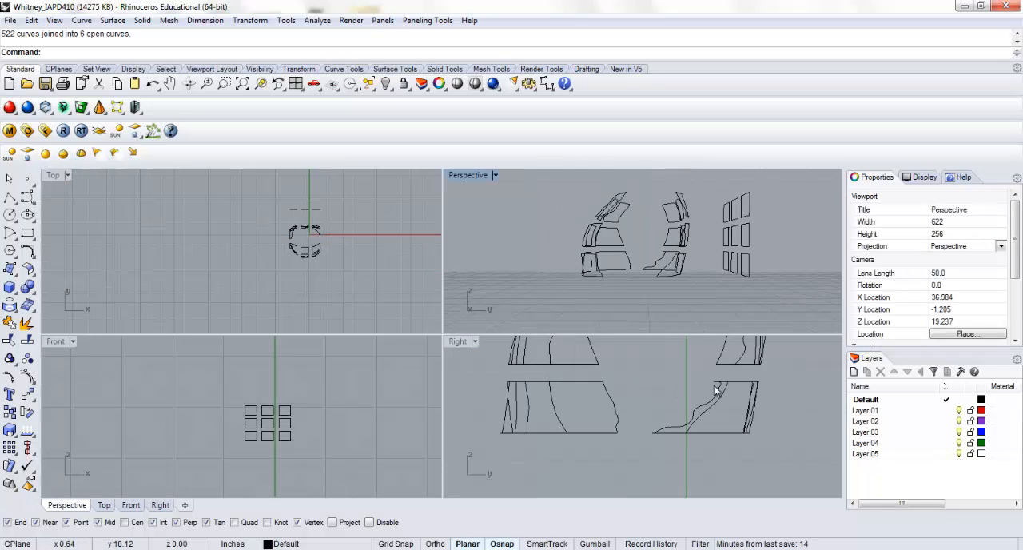
pyautogui.scroll(-3, 680, 403)
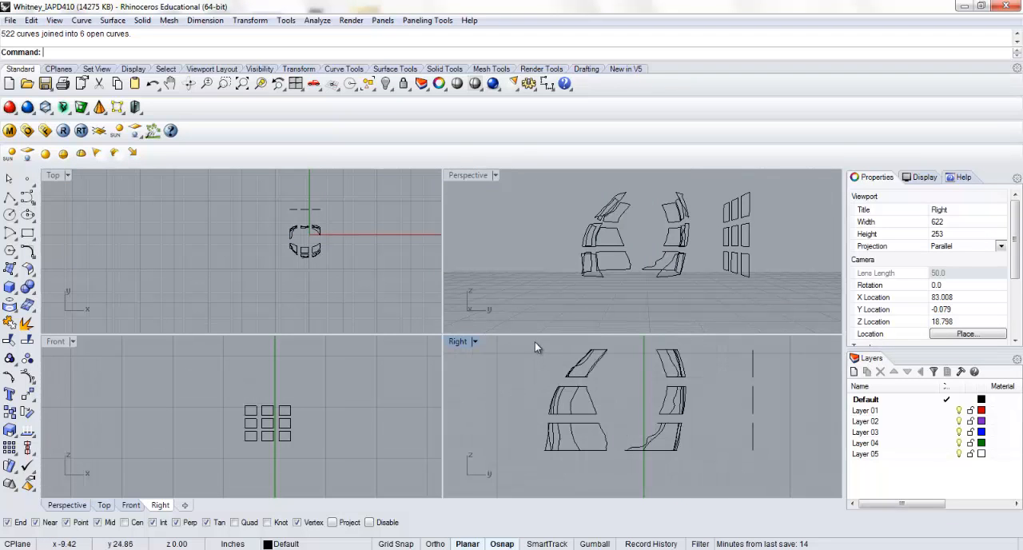
pyautogui.moveTo(528, 347); pyautogui.dragTo(647, 449)
# Deselect the joined horizontal edges of the bottom and middle rows on the side nearer the flat grid
pyautogui.scroll(2, 663, 468)
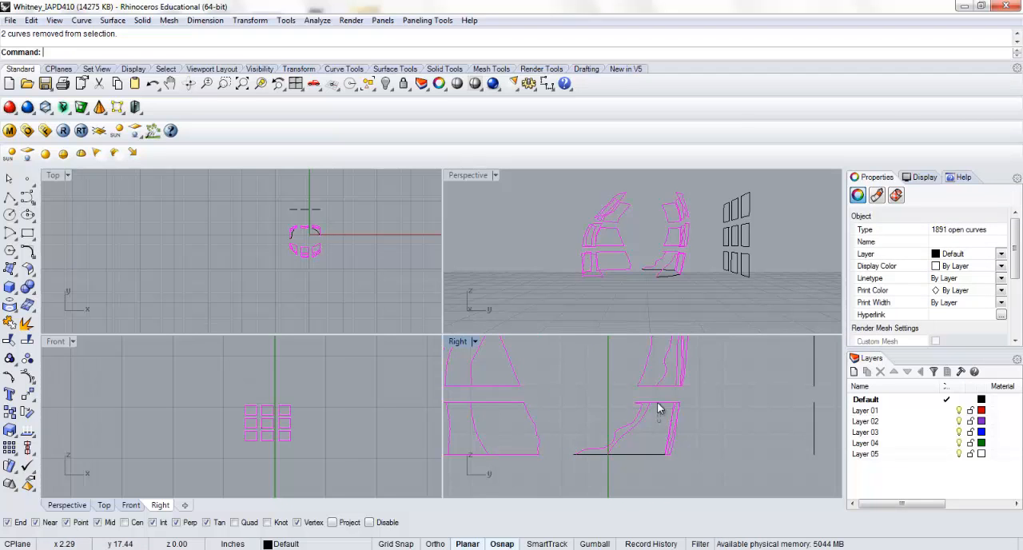
pyautogui.scroll(4, 659, 395)
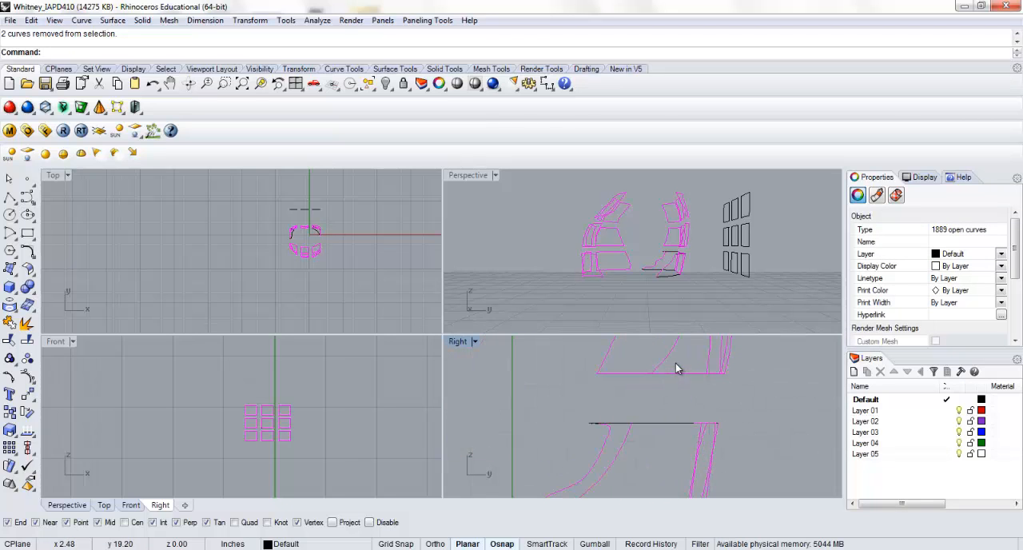
pyautogui.moveTo(676, 368); pyautogui.dragTo(671, 431, button='right')
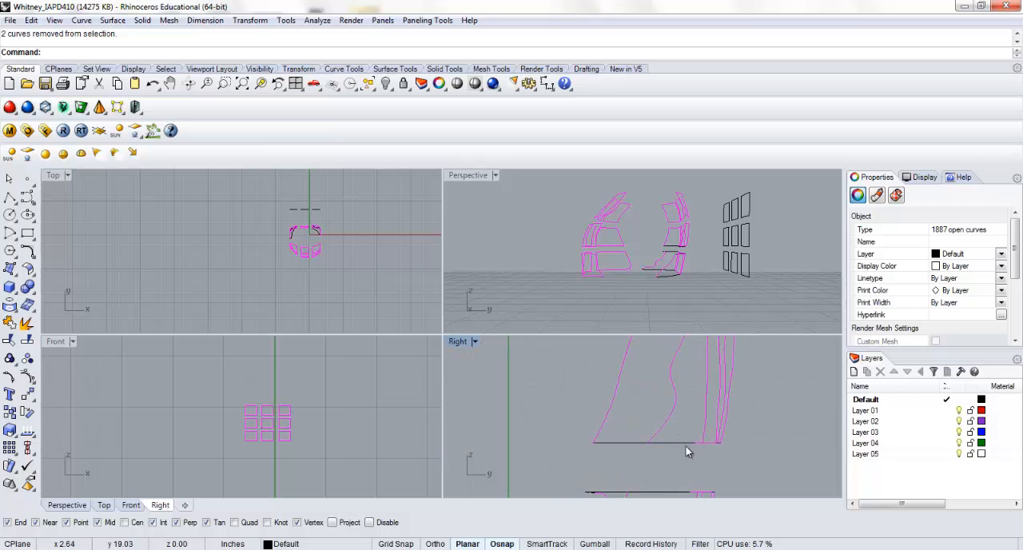
pyautogui.keyDown('ctrl'); pyautogui.click(695, 444); pyautogui.keyUp('ctrl')
pyautogui.moveTo(681, 353); pyautogui.dragTo(662, 424, button='right')
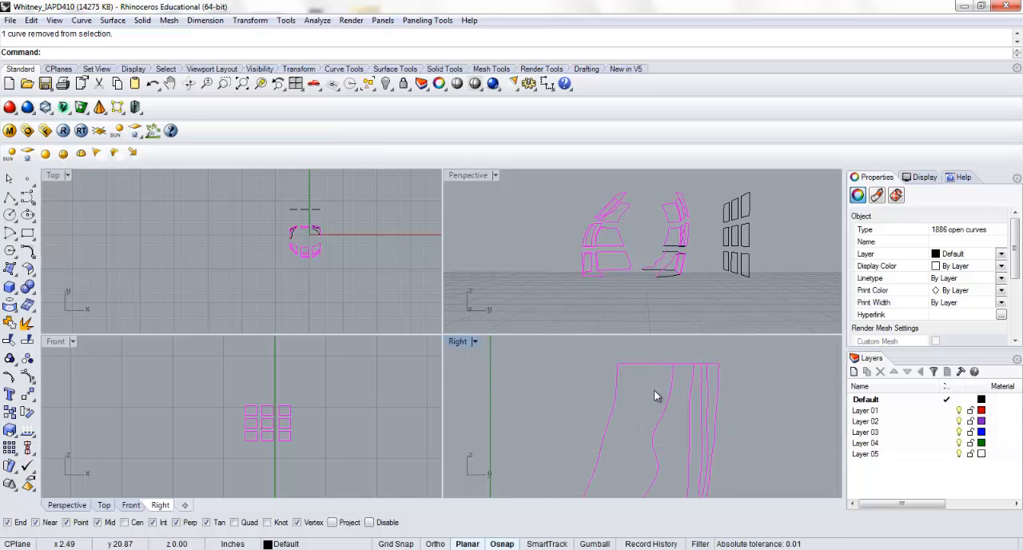
pyautogui.keyDown('ctrl'); pyautogui.click(689, 364); pyautogui.keyUp('ctrl')
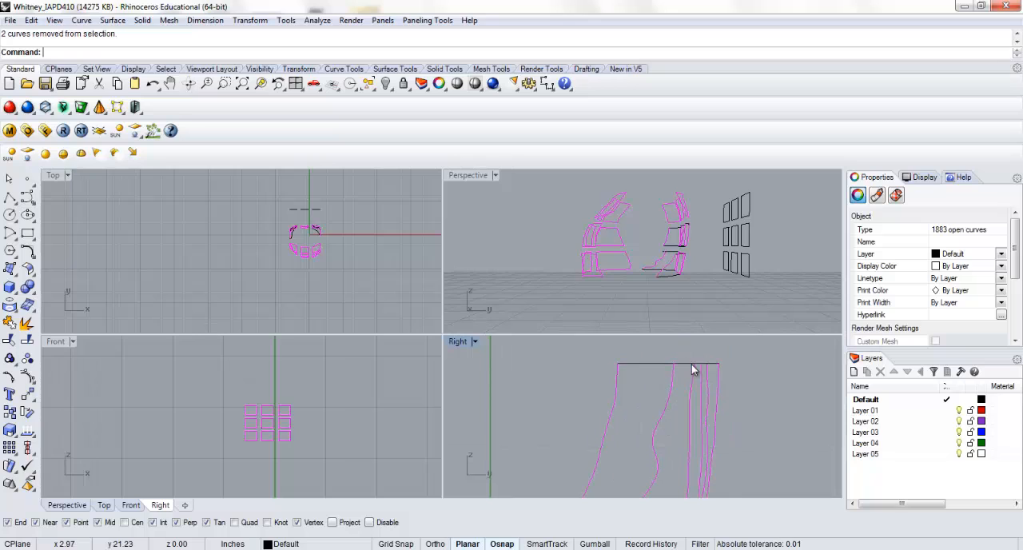
# Deselect the joined lower and upper edges of the top-row panels on the side nearer the flat grid
pyautogui.moveTo(694, 354); pyautogui.dragTo(644, 429, button='right')
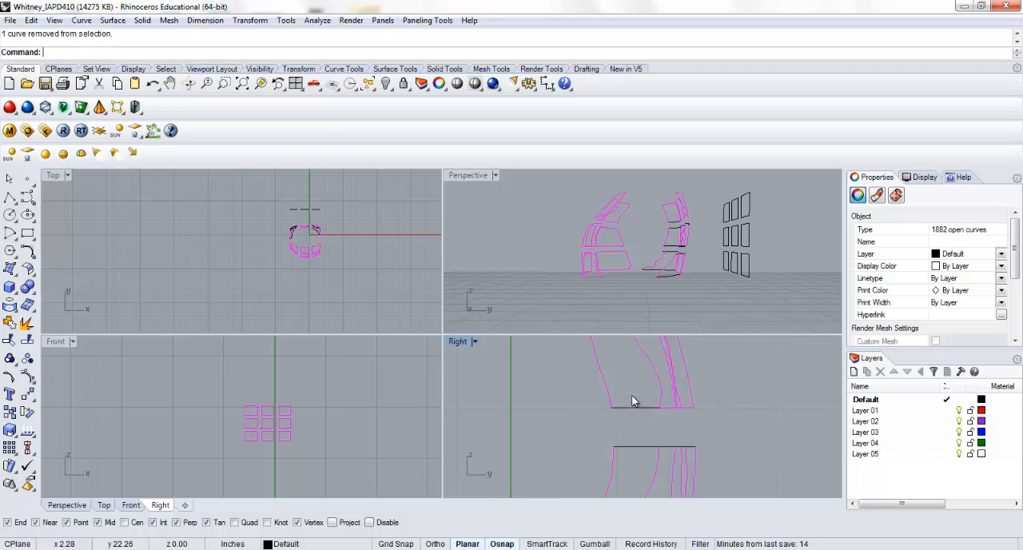
pyautogui.scroll(1, 675, 417)
pyautogui.keyDown('ctrl'); pyautogui.click(662, 406); pyautogui.keyUp('ctrl')
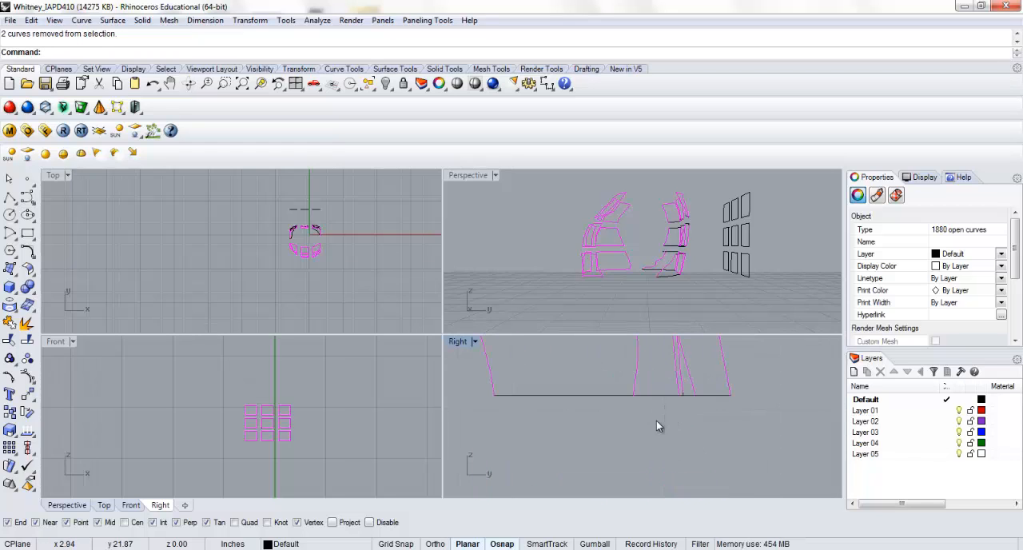
pyautogui.scroll(1, 656, 409)
pyautogui.moveTo(650, 340); pyautogui.dragTo(629, 408, button='right')
pyautogui.moveTo(602, 351); pyautogui.dragTo(651, 416, button='right')
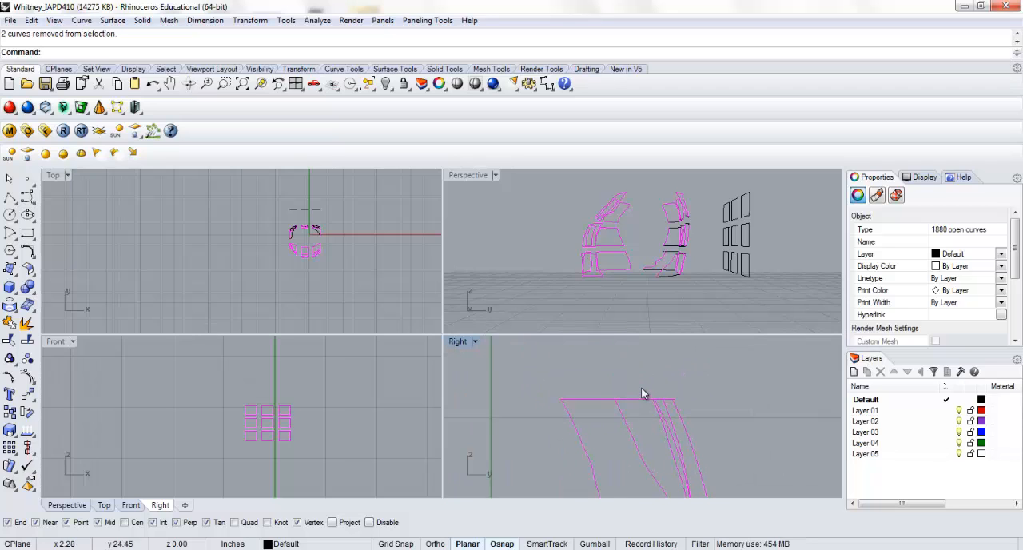
pyautogui.scroll(5, 660, 405)
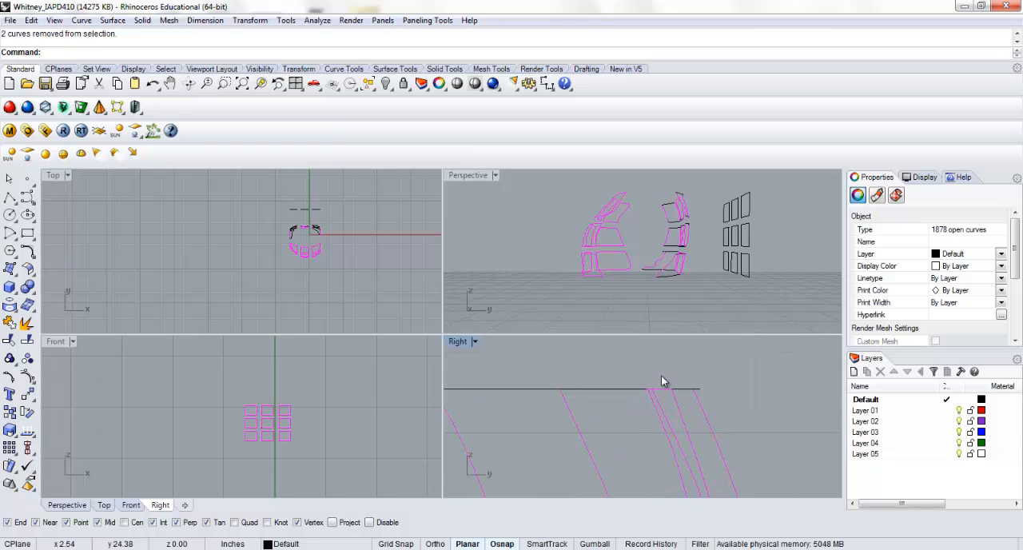
pyautogui.scroll(5, 661, 375)
pyautogui.keyDown('ctrl'); pyautogui.click(671, 405); pyautogui.keyUp('ctrl')
pyautogui.scroll(-5, 680, 404)
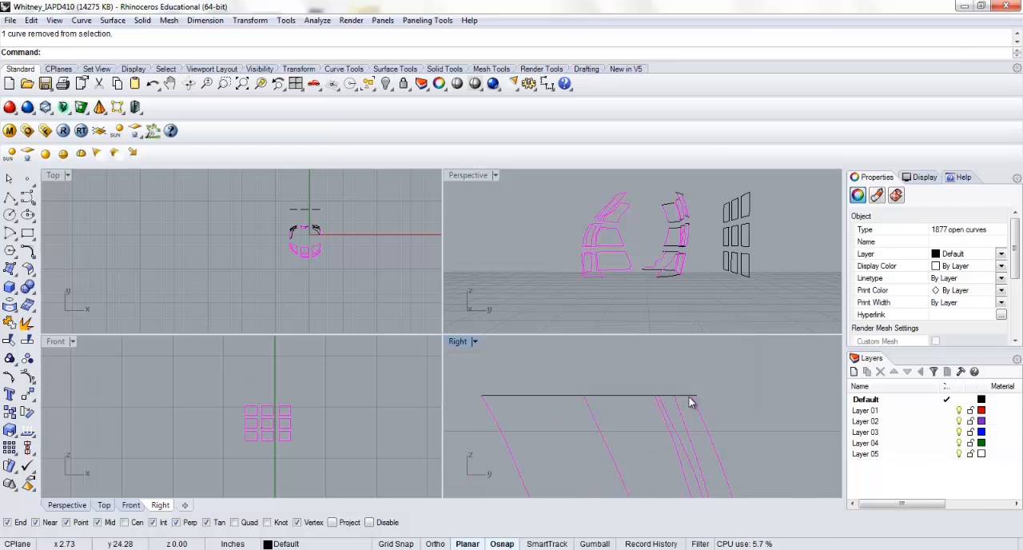
# Deselect the joined upper and lower edges of the top-row panels on the side farther from the flat grid
pyautogui.scroll(3, 648, 394)
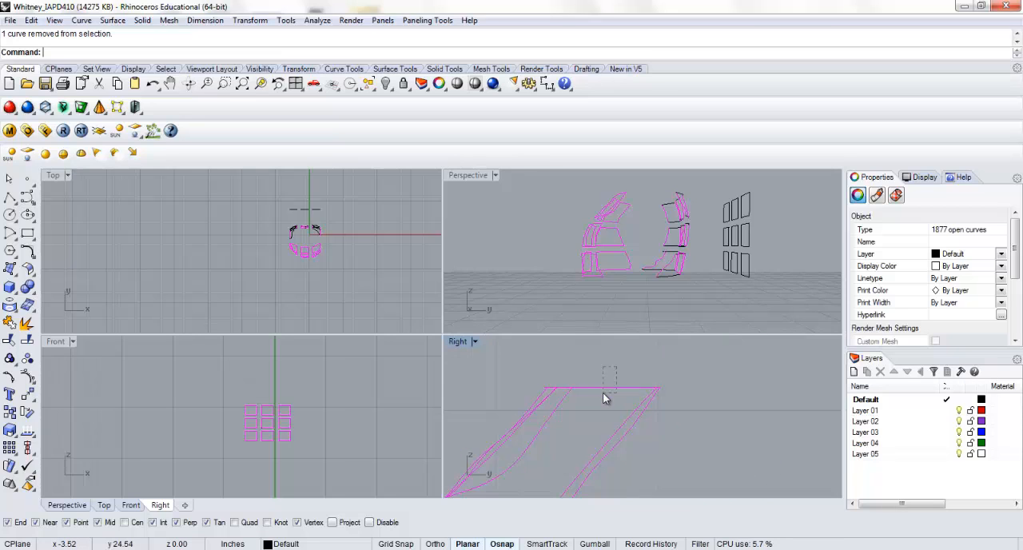
pyautogui.scroll(5, 569, 392)
pyautogui.keyDown('ctrl'); pyautogui.click(527, 381); pyautogui.keyUp('ctrl')
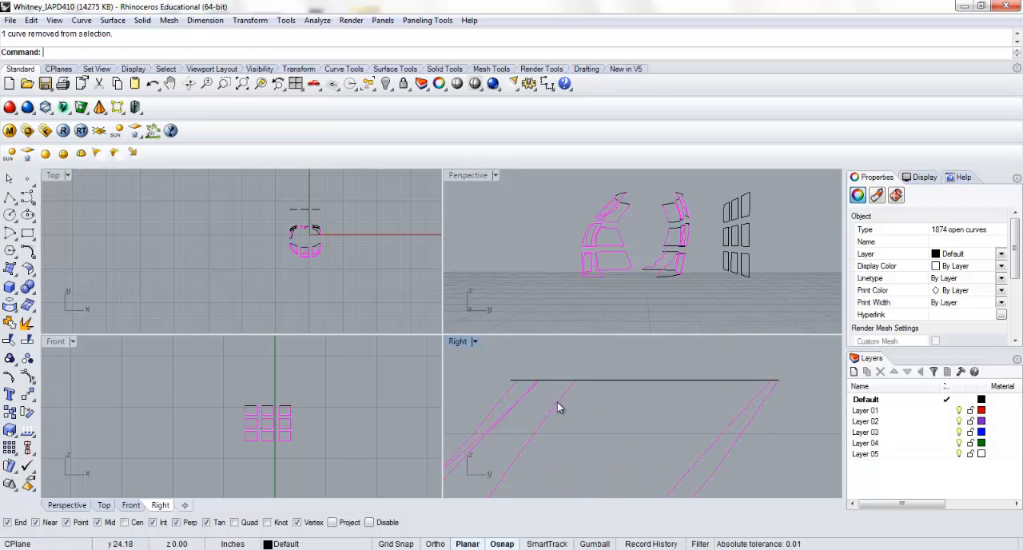
pyautogui.scroll(-5, 593, 412)
pyautogui.moveTo(557, 484); pyautogui.dragTo(613, 408, button='right')
pyautogui.keyDown('ctrl'); pyautogui.moveTo(581, 432); pyautogui.dragTo(554, 464); pyautogui.keyUp('ctrl')
pyautogui.scroll(8, 520, 452)
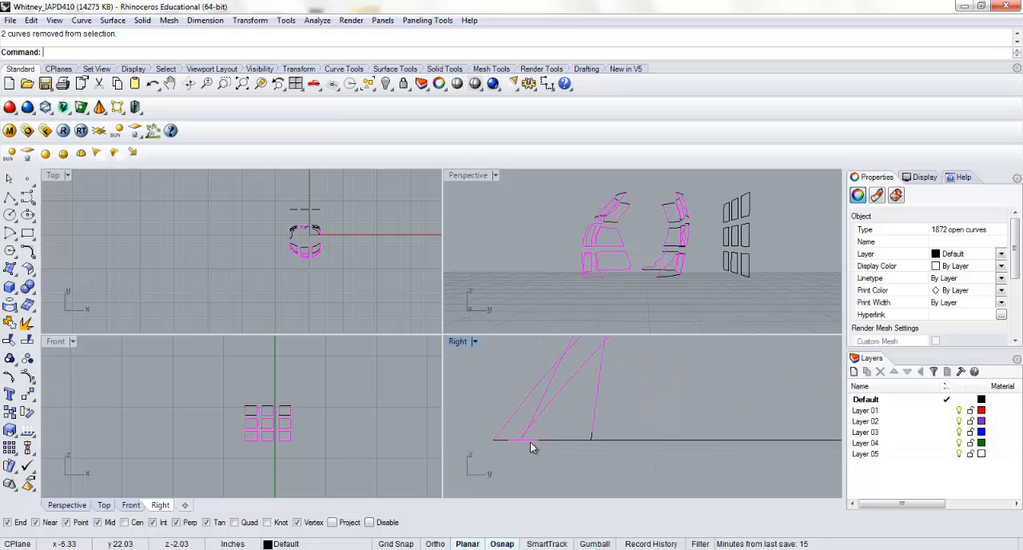
pyautogui.keyDown('ctrl'); pyautogui.click(530, 441); pyautogui.keyUp('ctrl')
pyautogui.scroll(8, 270, 445)
# Deselect the remaining middle- and bottom-row horizontal edges in all three columns and join the panels' vertical side segments
pyautogui.scroll(6, 269, 445)
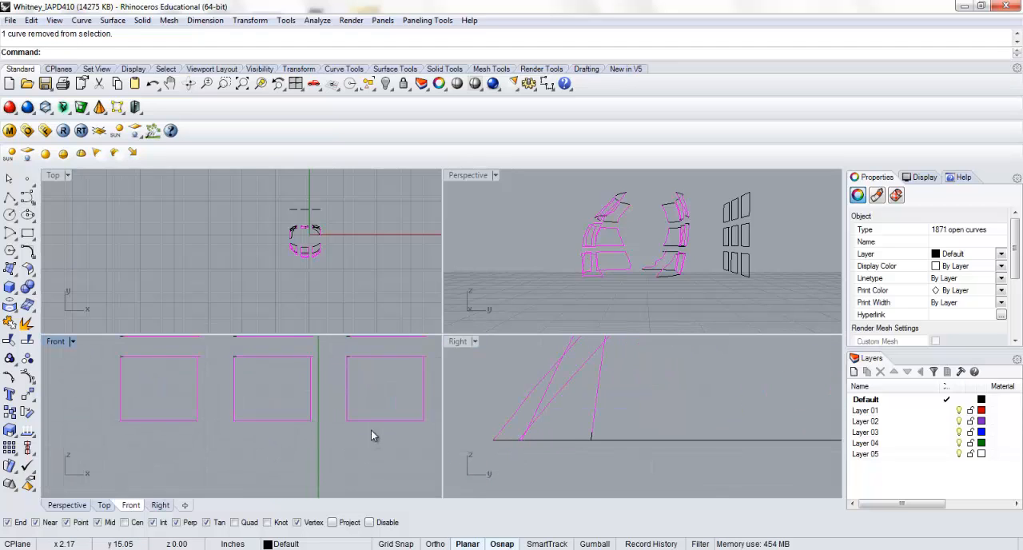
pyautogui.scroll(-8, 371, 431)
pyautogui.moveTo(366, 434); pyautogui.dragTo(351, 464, button='right')
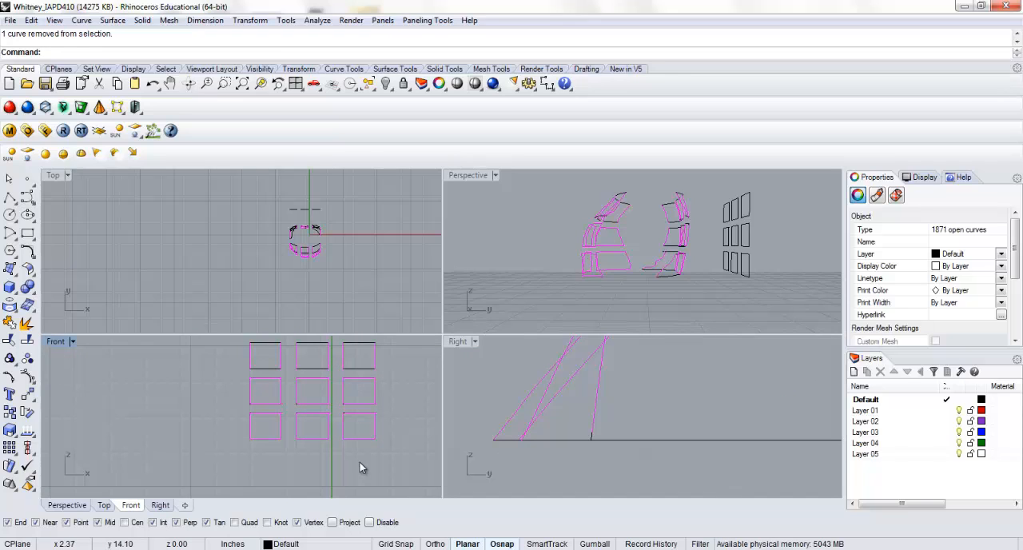
pyautogui.keyDown('ctrl'); pyautogui.moveTo(360, 462); pyautogui.dragTo(352, 372); pyautogui.keyUp('ctrl')
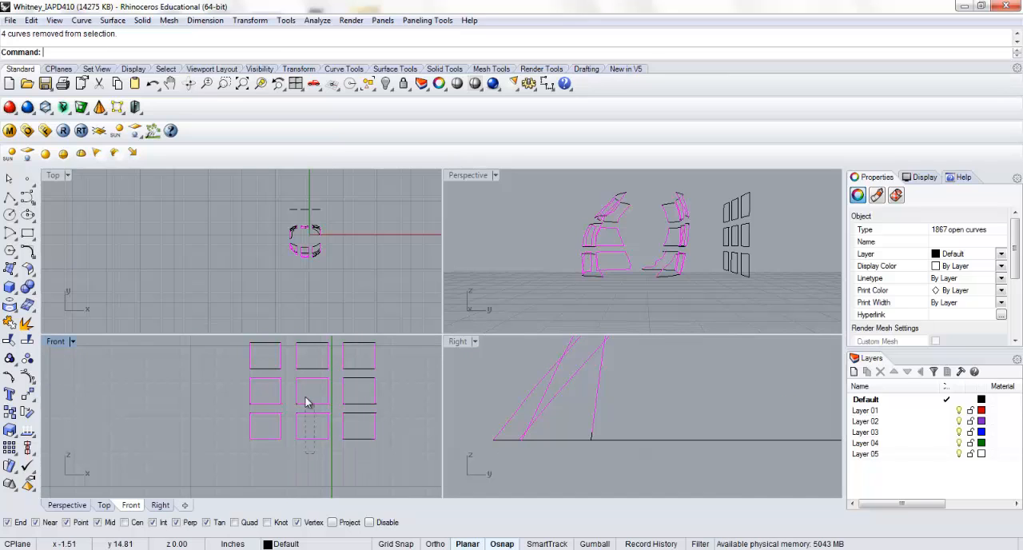
pyautogui.keyDown('ctrl'); pyautogui.moveTo(309, 402); pyautogui.dragTo(256, 377); pyautogui.keyUp('ctrl')
pyautogui.write('Join')
pyautogui.press('Return')
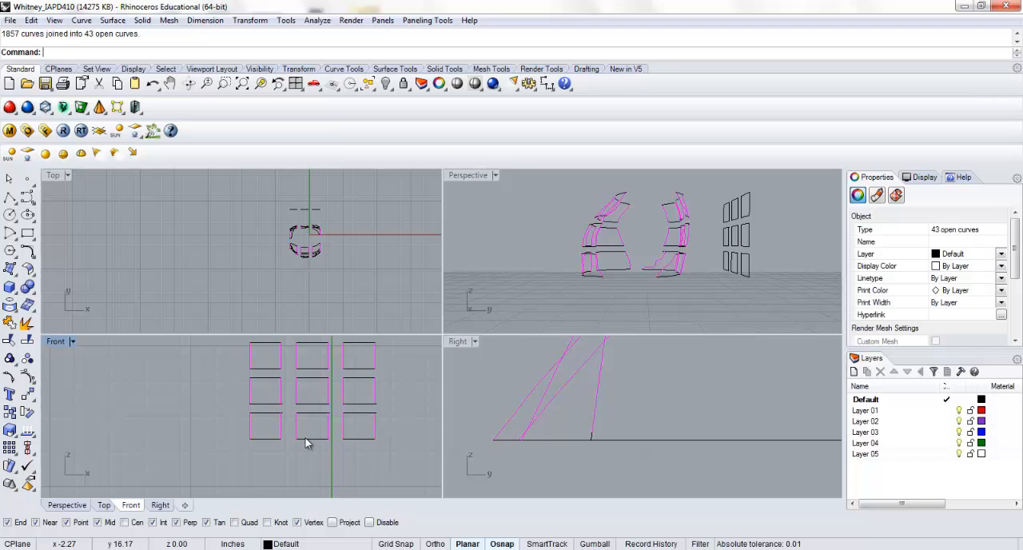
pyautogui.click(393, 410)
pyautogui.moveTo(399, 407); pyautogui.dragTo(392, 415, button='right')
pyautogui.scroll(-3, 386, 452)
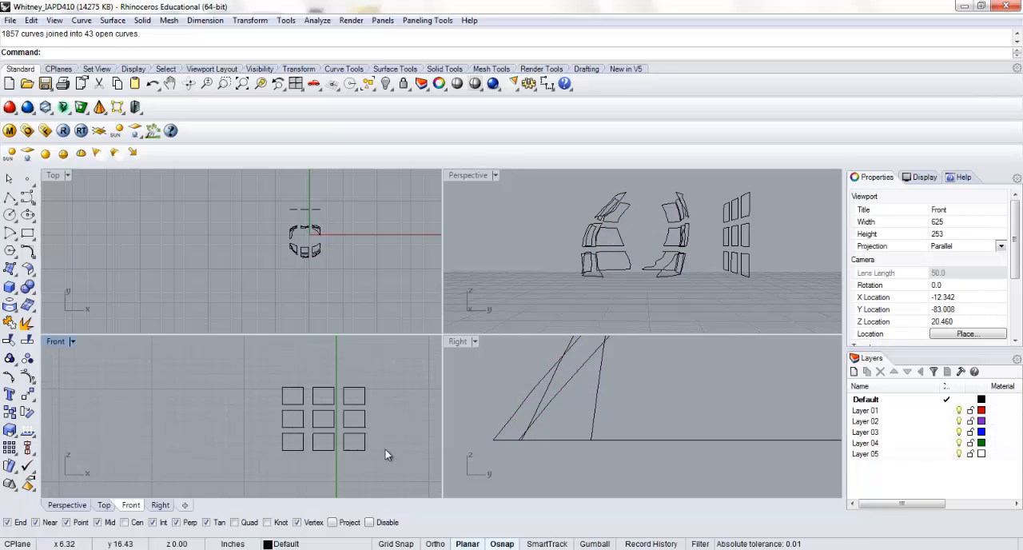
# Rebuild all projected panel edge curves with point count 2 and degree 1, and enlarge the Perspective view
pyautogui.moveTo(569, 247); pyautogui.dragTo(542, 223, button='right')
pyautogui.moveTo(542, 223); pyautogui.dragTo(651, 300)
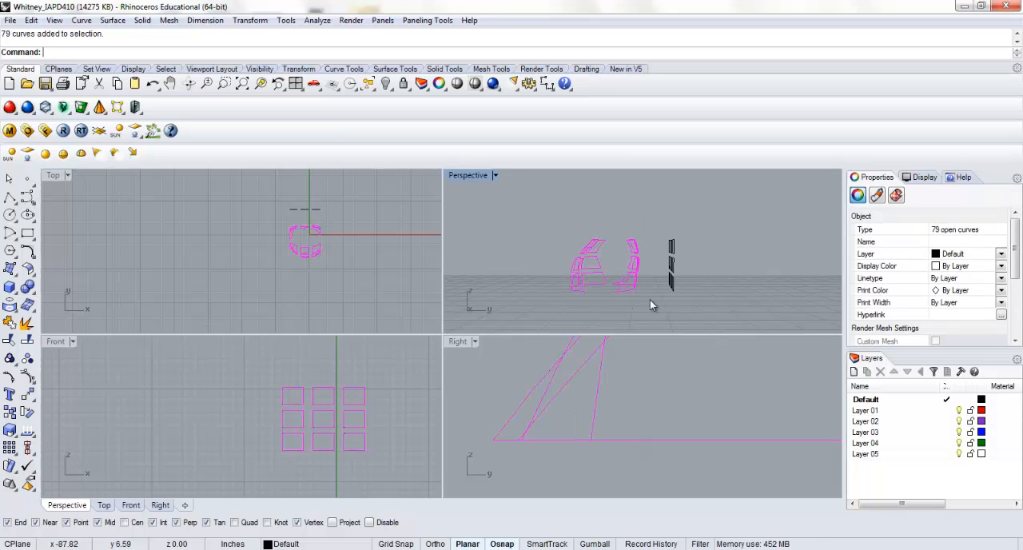
pyautogui.press('Return')
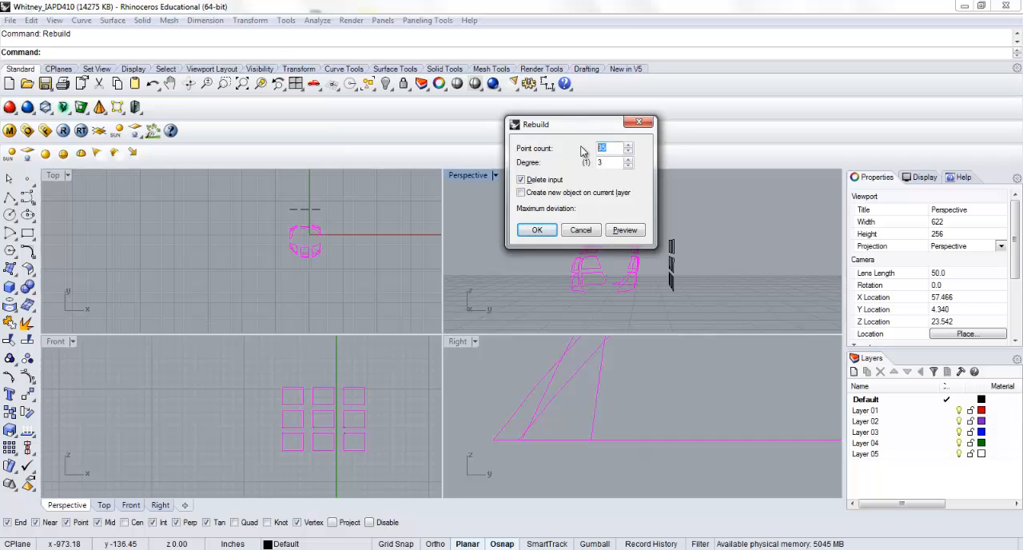
pyautogui.doubleClick(601, 162)
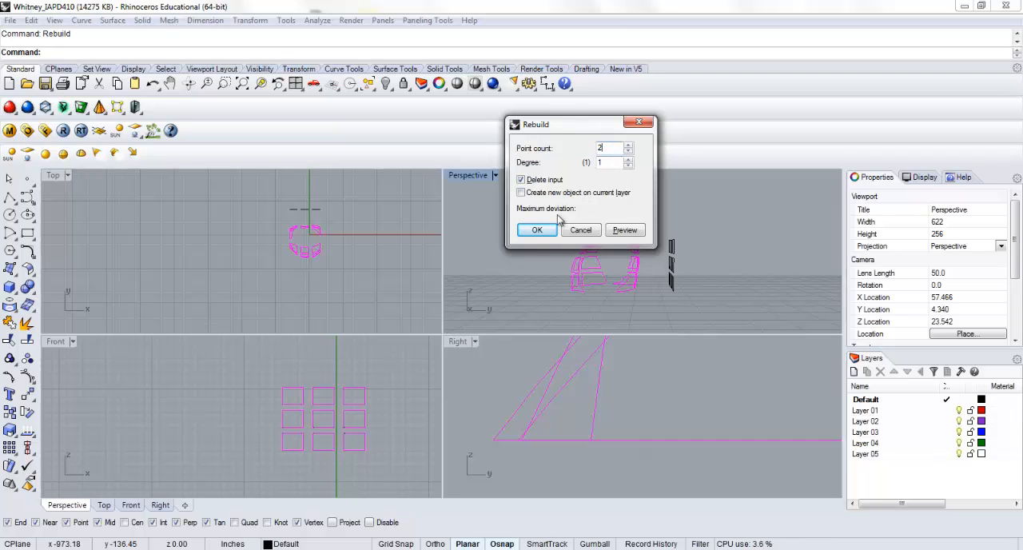
pyautogui.click(536, 230)
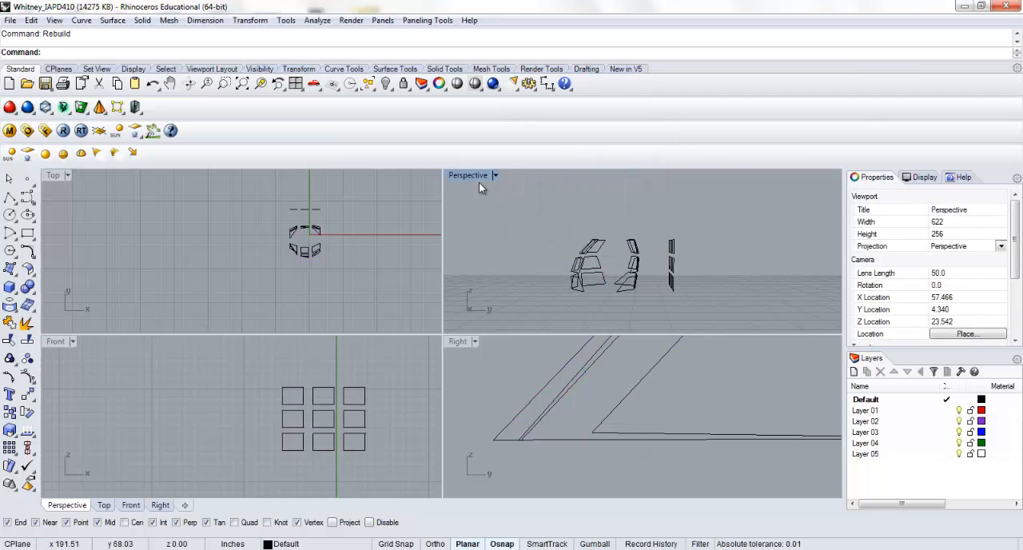
pyautogui.doubleClick(479, 183)
pyautogui.moveTo(359, 354); pyautogui.dragTo(264, 329, button='right')
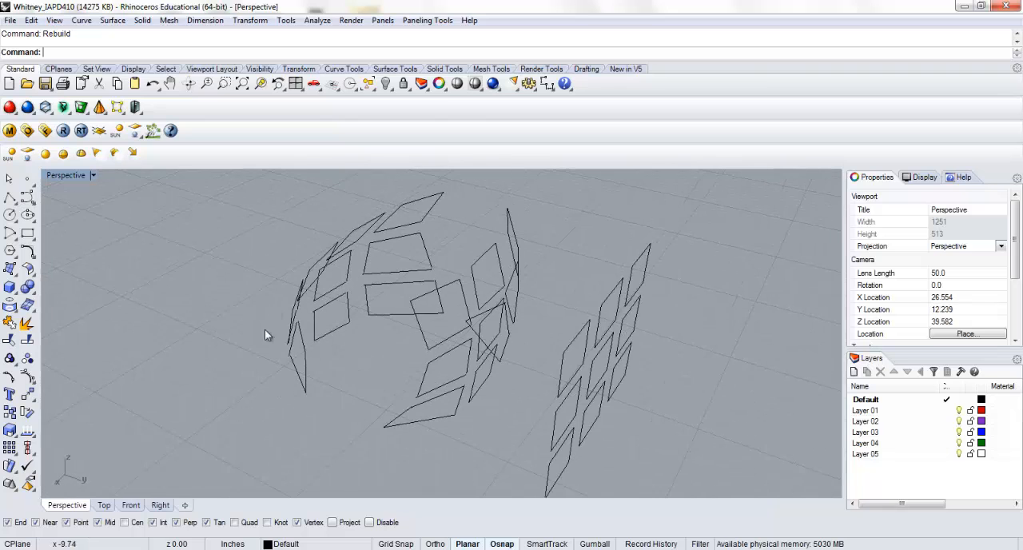
# Try to create a corner-point surface on the top row's middle panel, on the side away from the flat grid
pyautogui.click(11, 286)
pyautogui.scroll(6, 265, 240)
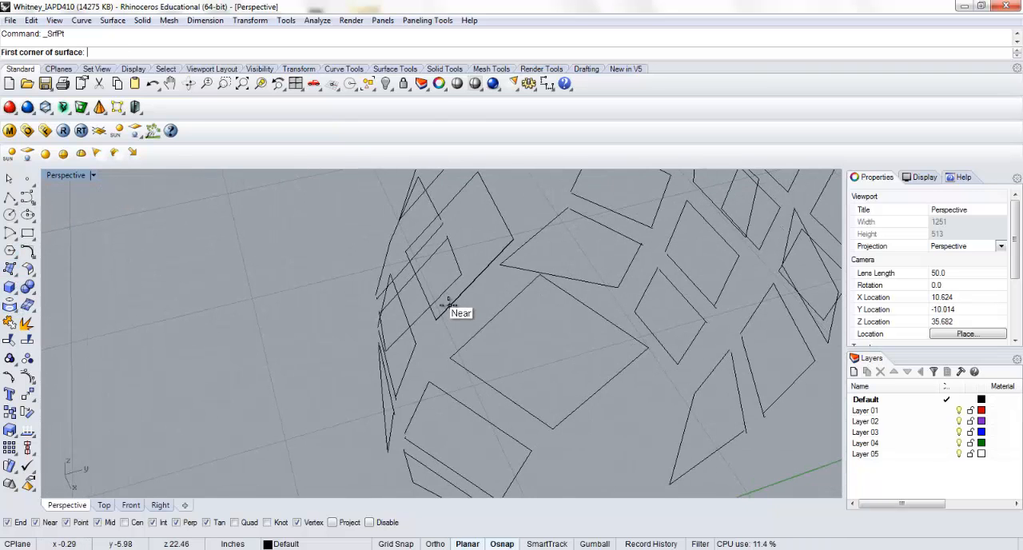
pyautogui.click(440, 313)
pyautogui.click(406, 254)
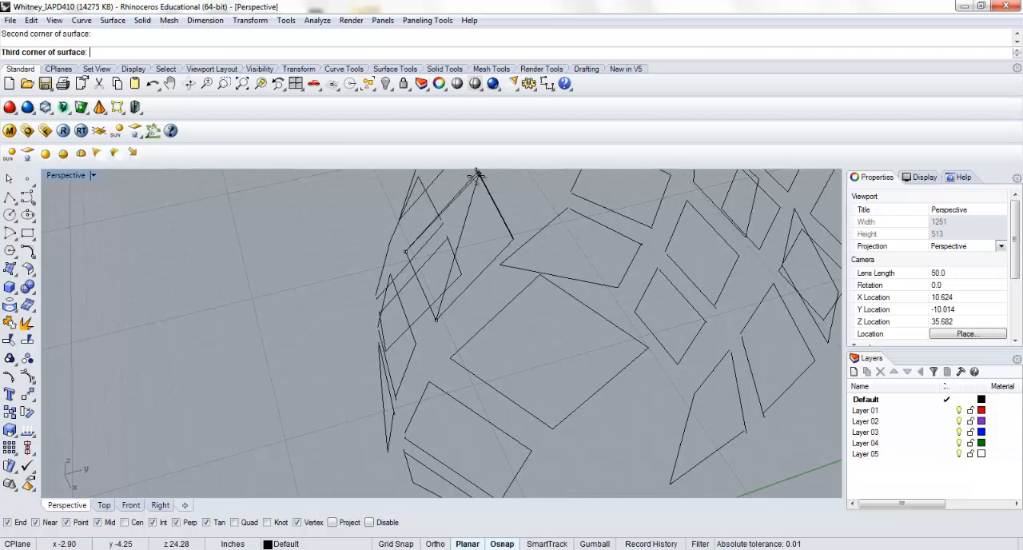
pyautogui.click(477, 174)
pyautogui.moveTo(486, 195); pyautogui.dragTo(482, 215, button='right')
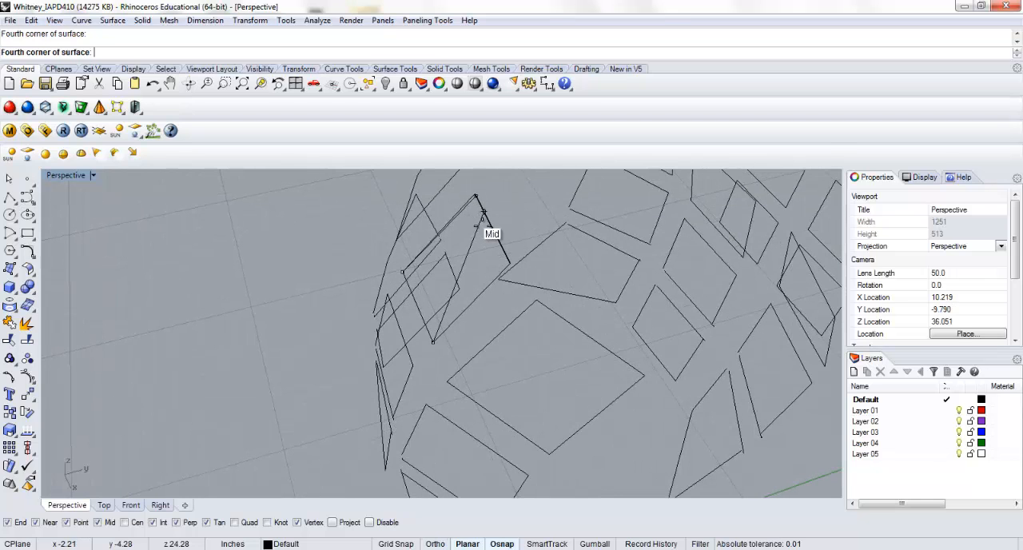
pyautogui.click(509, 263)
# Create a surface from the four corner points of the top row's middle panel, on the side away from the flat grid
pyautogui.rightClick(450, 327)
pyautogui.click(432, 342)
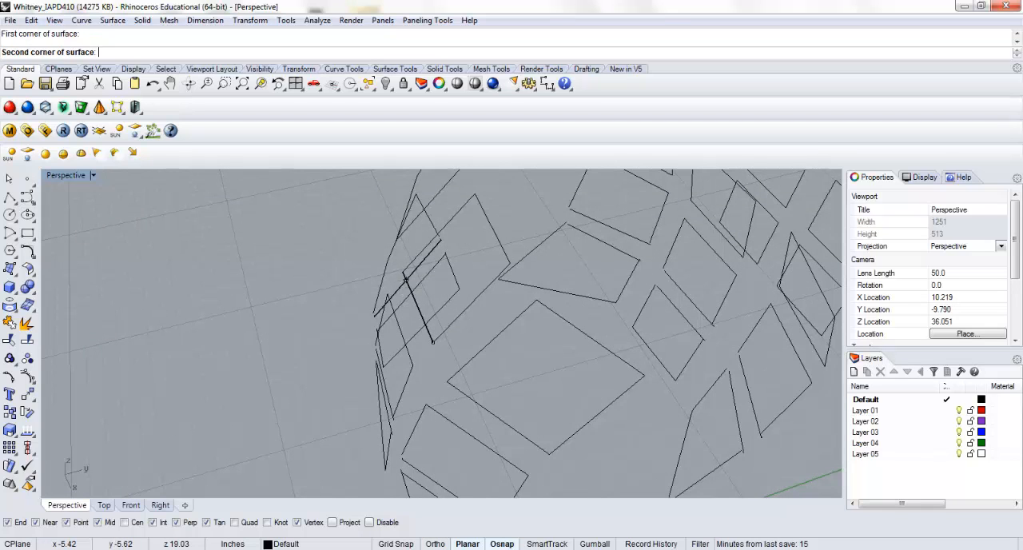
pyautogui.click(403, 272)
pyautogui.click(475, 195)
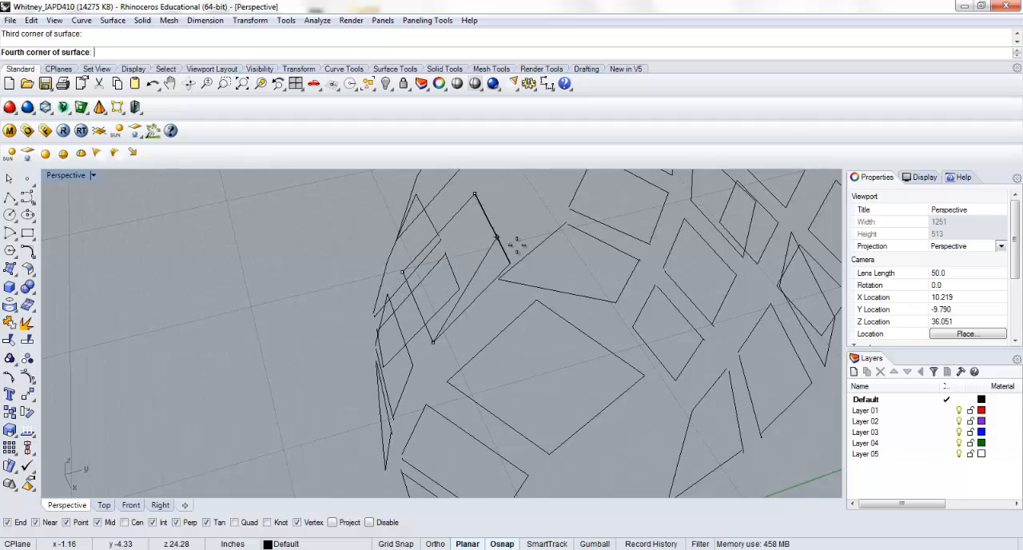
pyautogui.click(504, 268)
pyautogui.moveTo(473, 314); pyautogui.dragTo(344, 342, button='right')
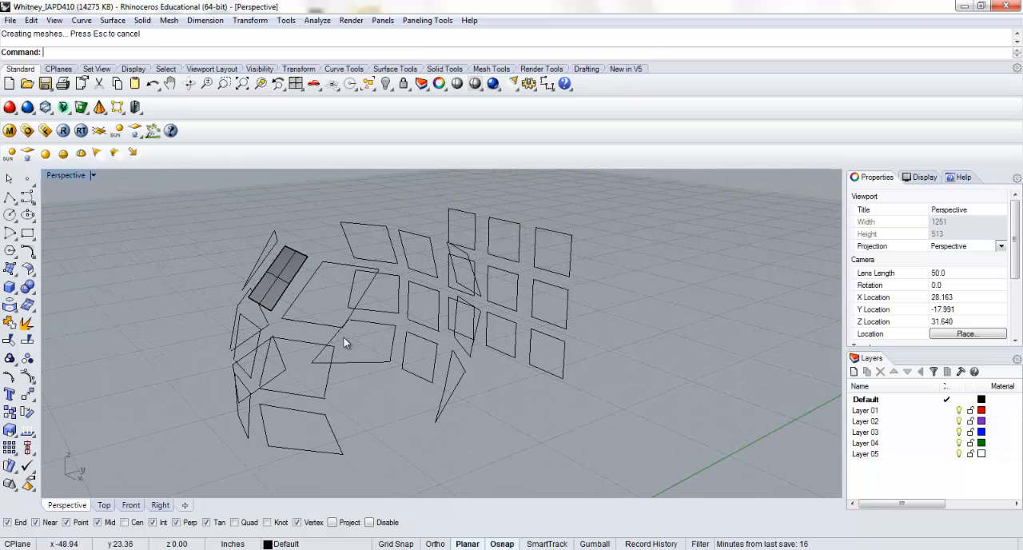